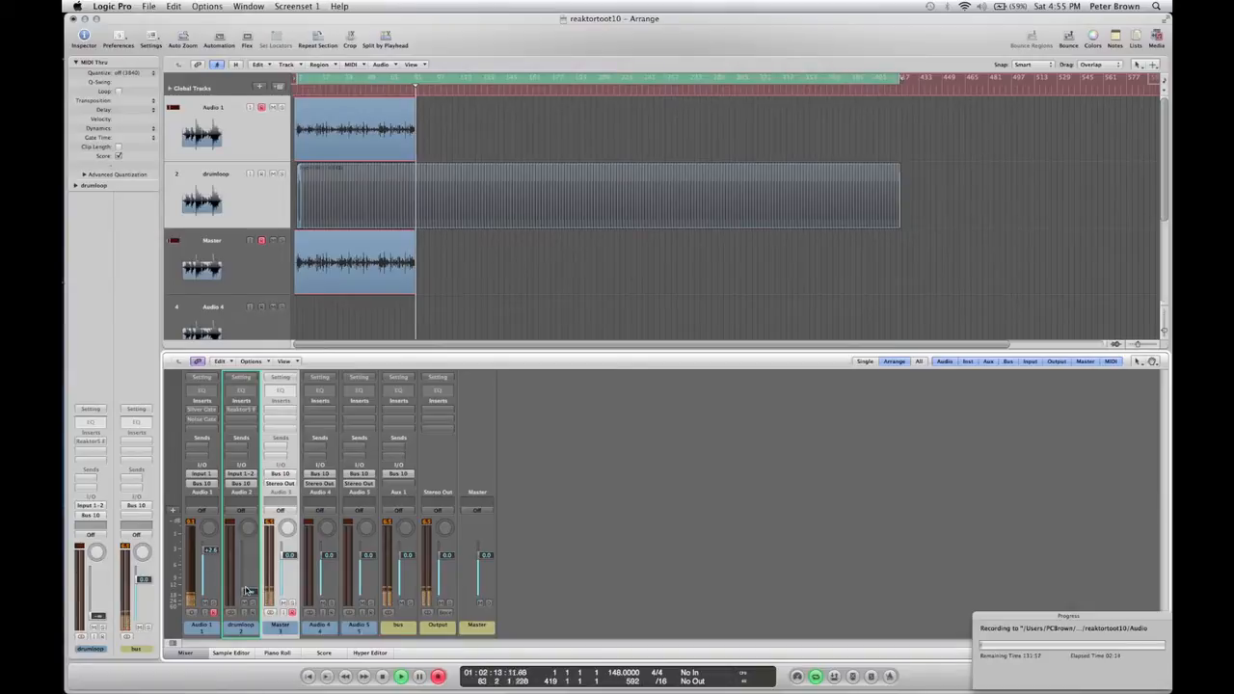
# Open the Reaktor5 FX plug-in on the drumloop channel and display its Instrument structure.
pyautogui.moveTo(245, 590)
pyautogui.mouseDown()
pyautogui.moveTo(249, 559)
pyautogui.moveTo(249, 593)
pyautogui.mouseUp()
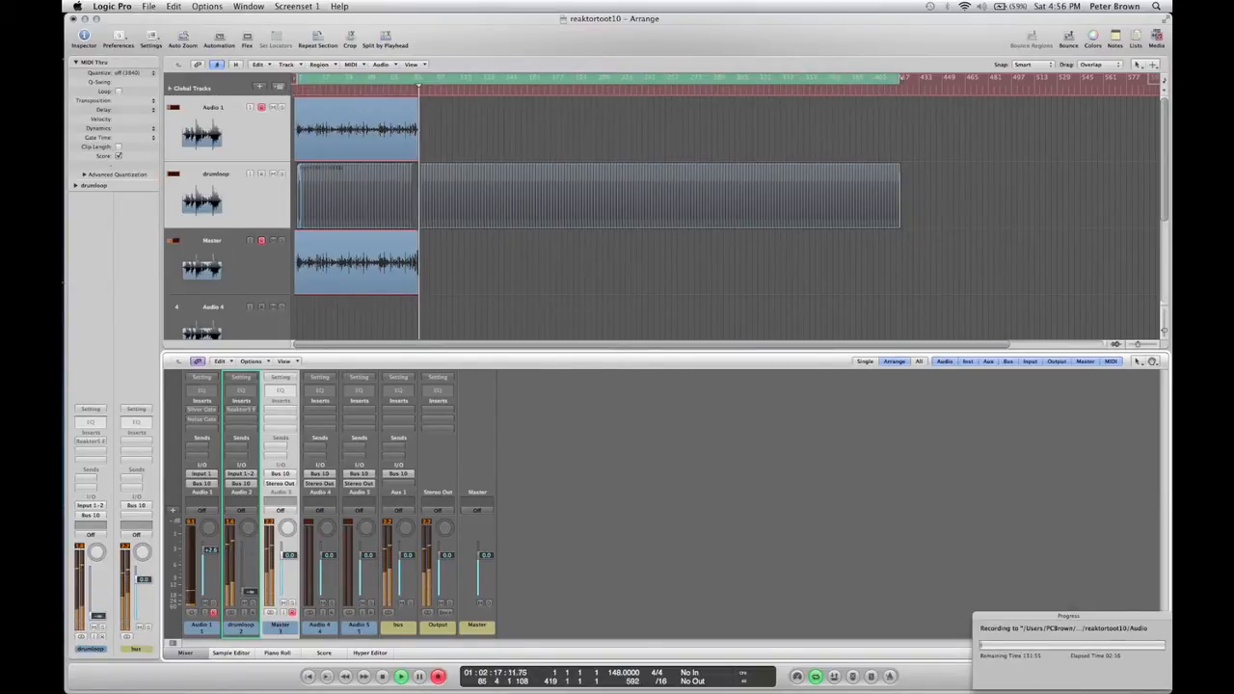
pyautogui.click(251, 411)
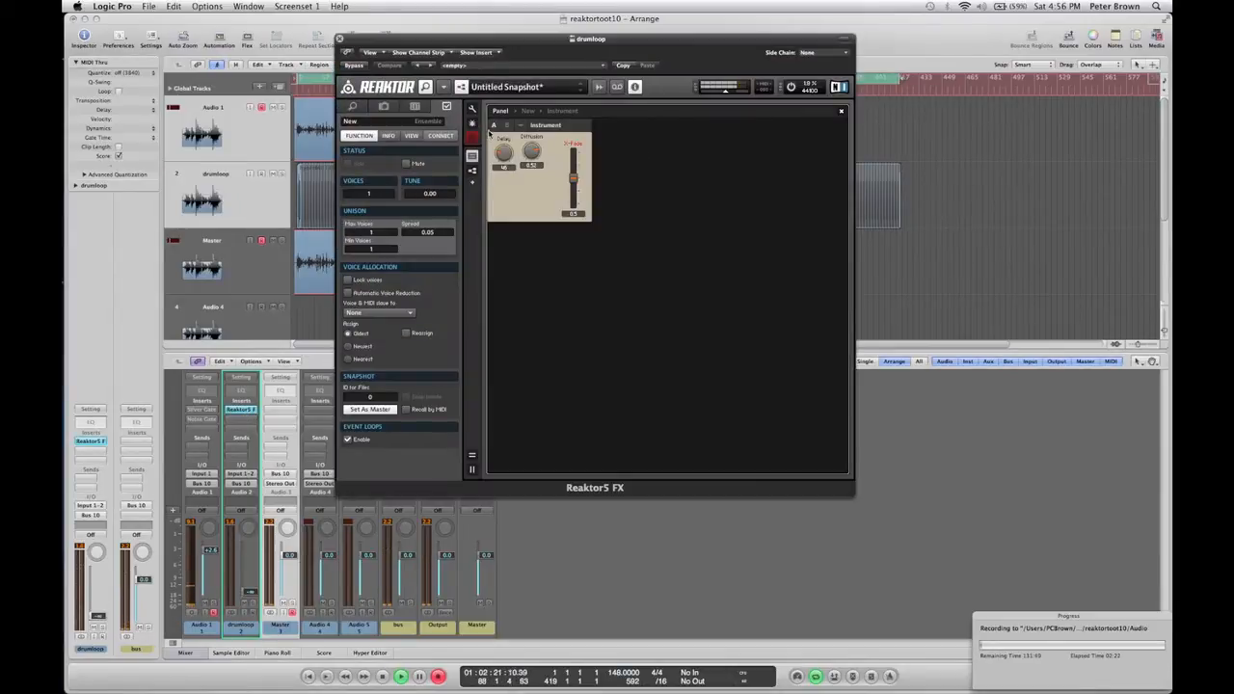
pyautogui.click(525, 113)
pyautogui.doubleClick(576, 154)
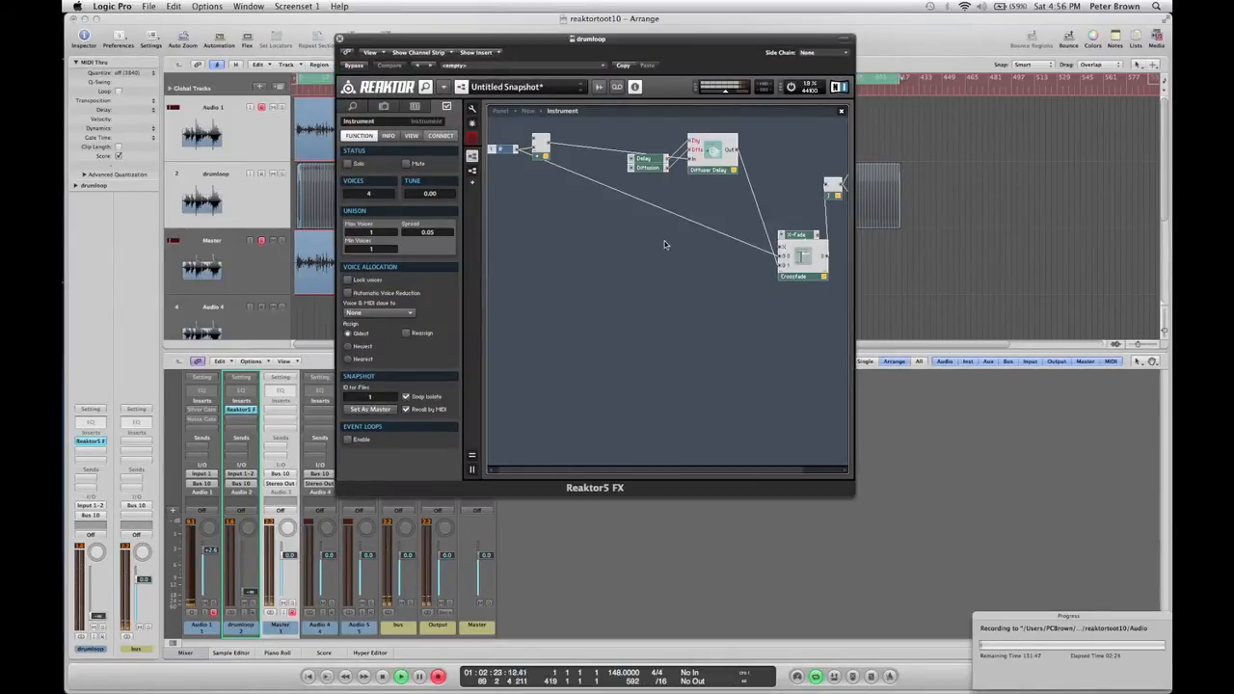
# Move the Delay/Diffusion control module higher in the Instrument structure.
pyautogui.moveTo(637, 471); pyautogui.dragTo(709, 467)
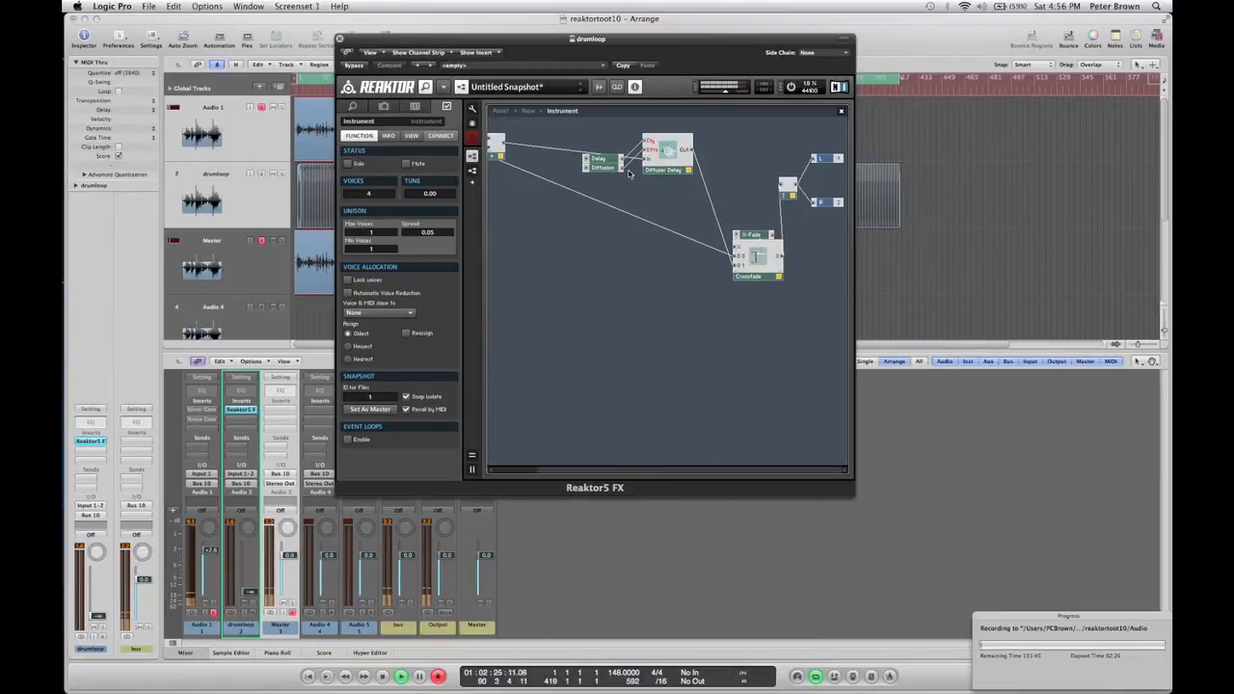
pyautogui.rightClick(631, 285)
pyautogui.moveTo(679, 287)
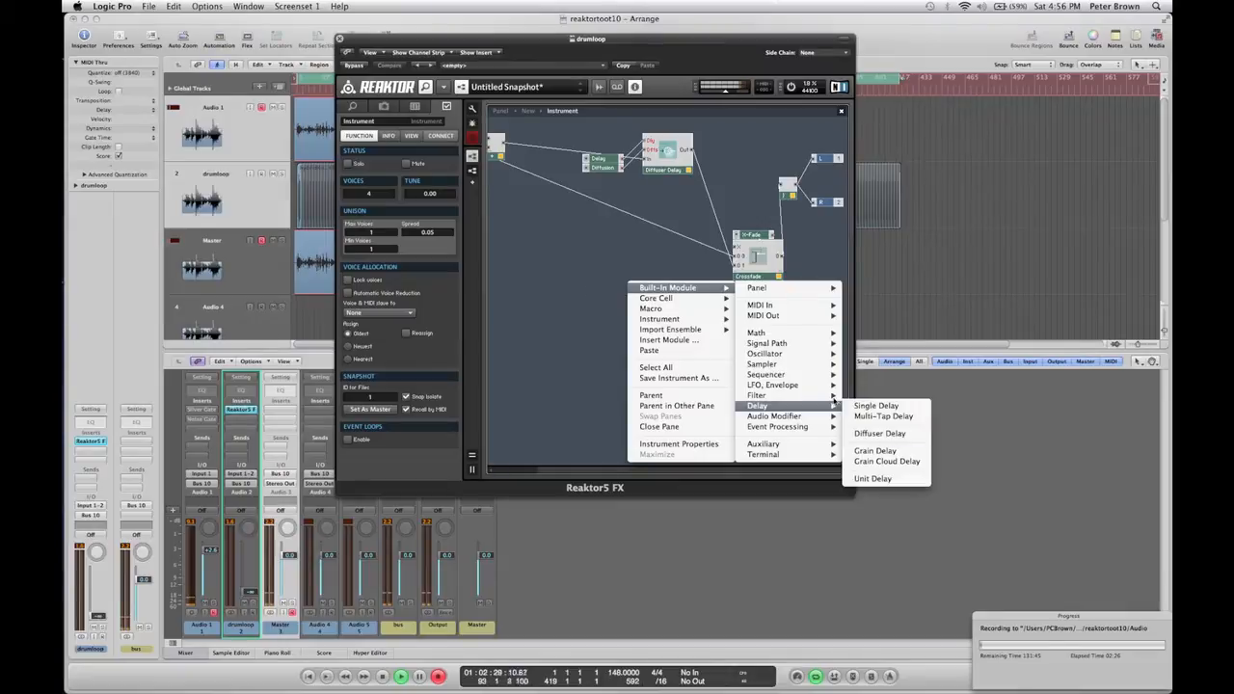
pyautogui.click(522, 266)
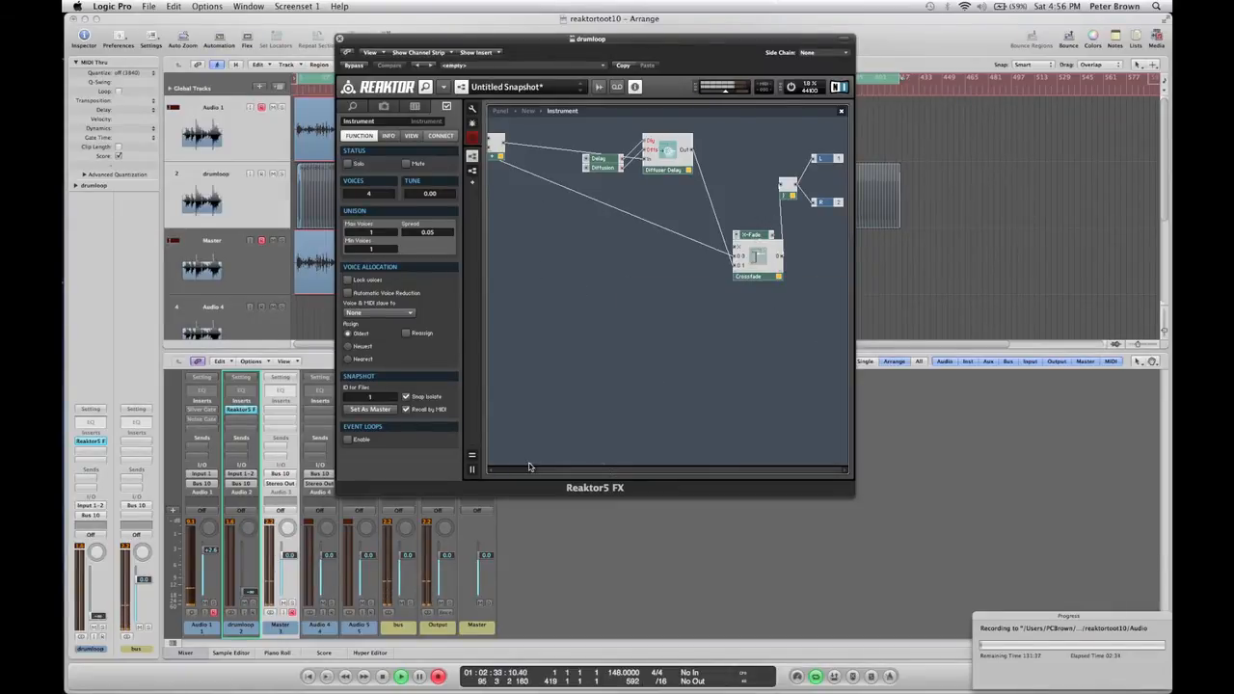
pyautogui.moveTo(549, 473); pyautogui.dragTo(499, 470)
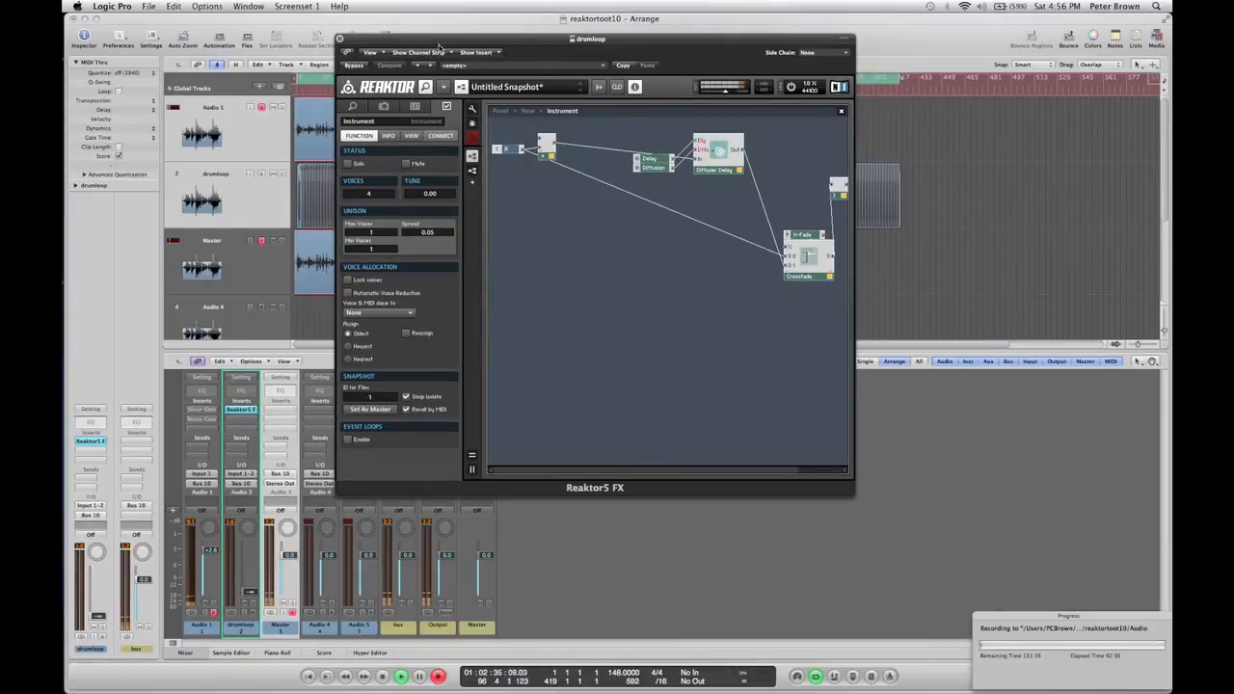
pyautogui.moveTo(652, 168); pyautogui.dragTo(653, 146)
pyautogui.moveTo(728, 163)
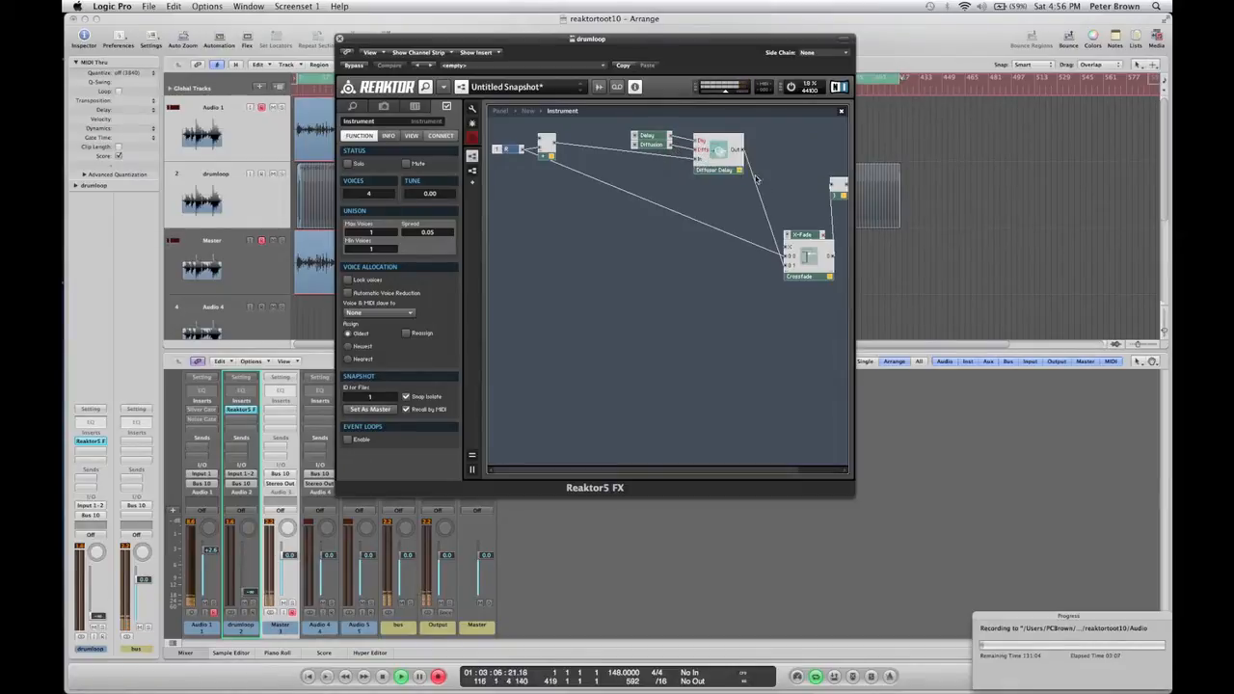
# Show the Reaktor panel and lower the drumloop channel's volume fader.
pyautogui.click(501, 111)
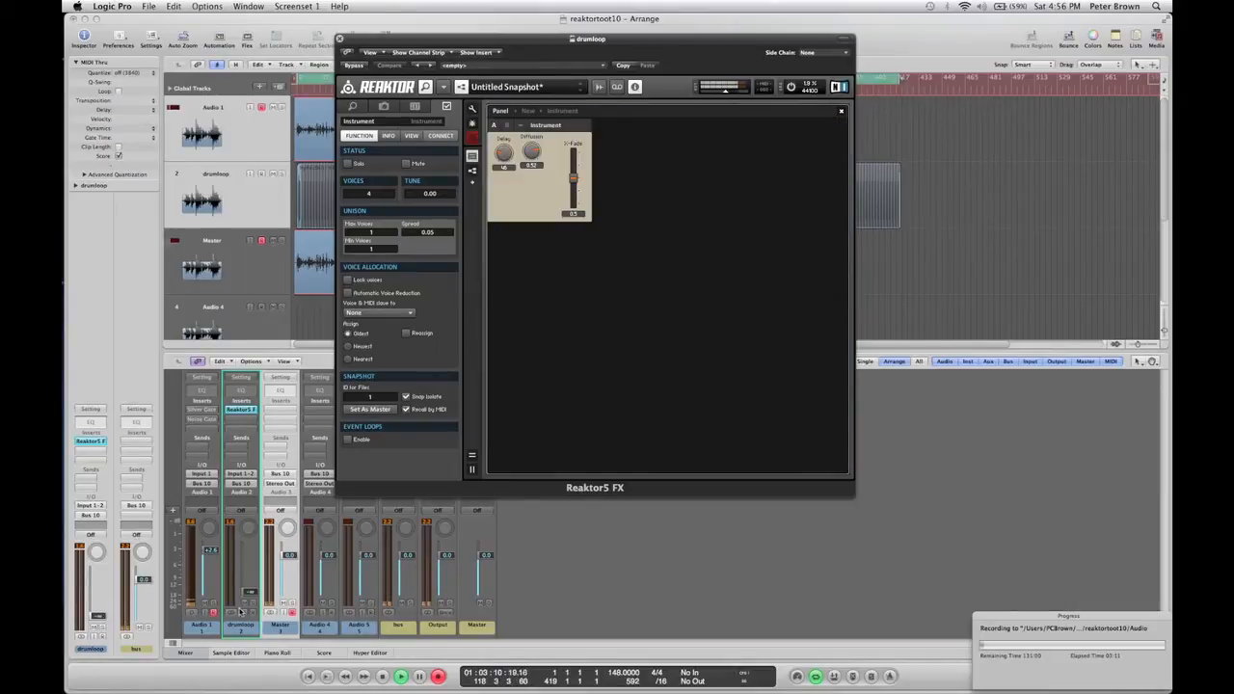
pyautogui.moveTo(241, 613); pyautogui.dragTo(247, 582)
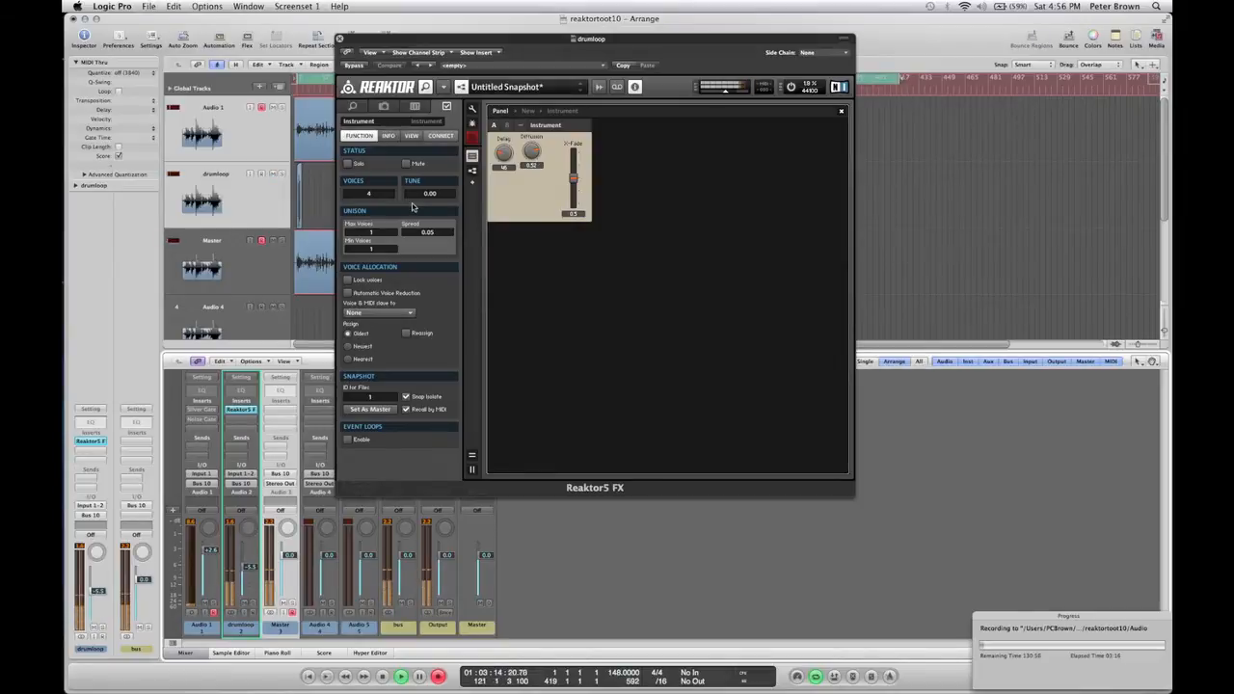
# Adjust the Delay knob and the X-Fade fader on the Reaktor panel.
pyautogui.moveTo(508, 154); pyautogui.dragTo(532, 148)
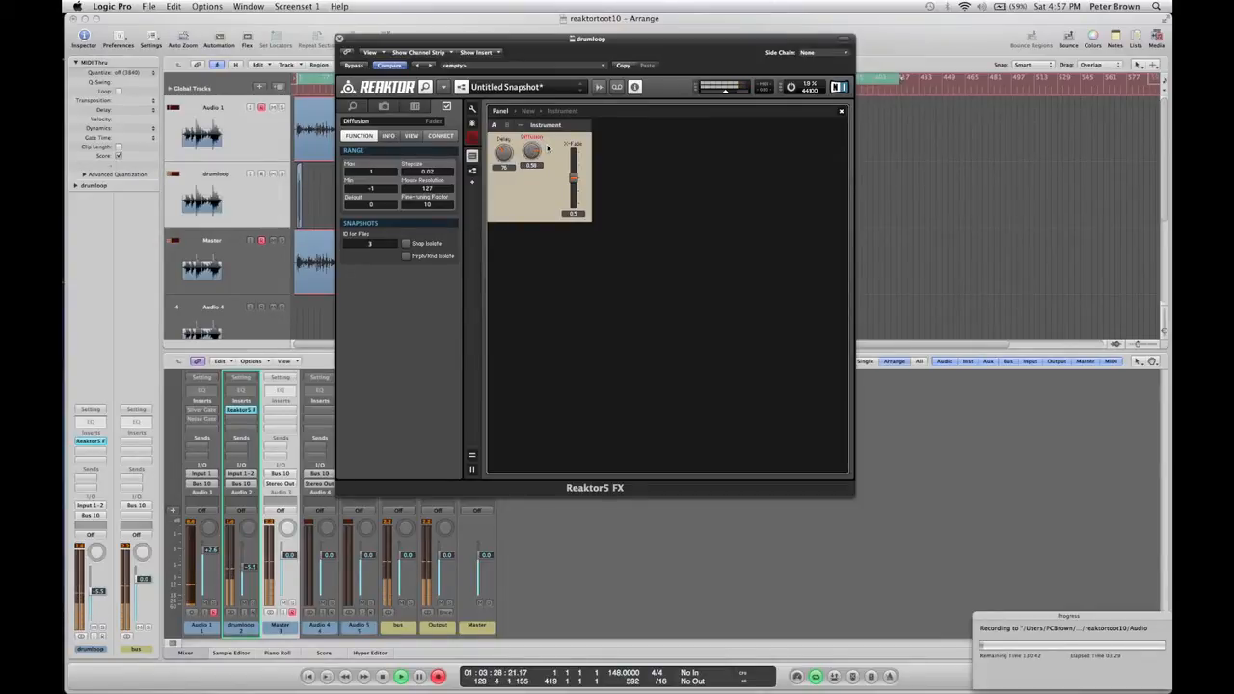
pyautogui.click(507, 155)
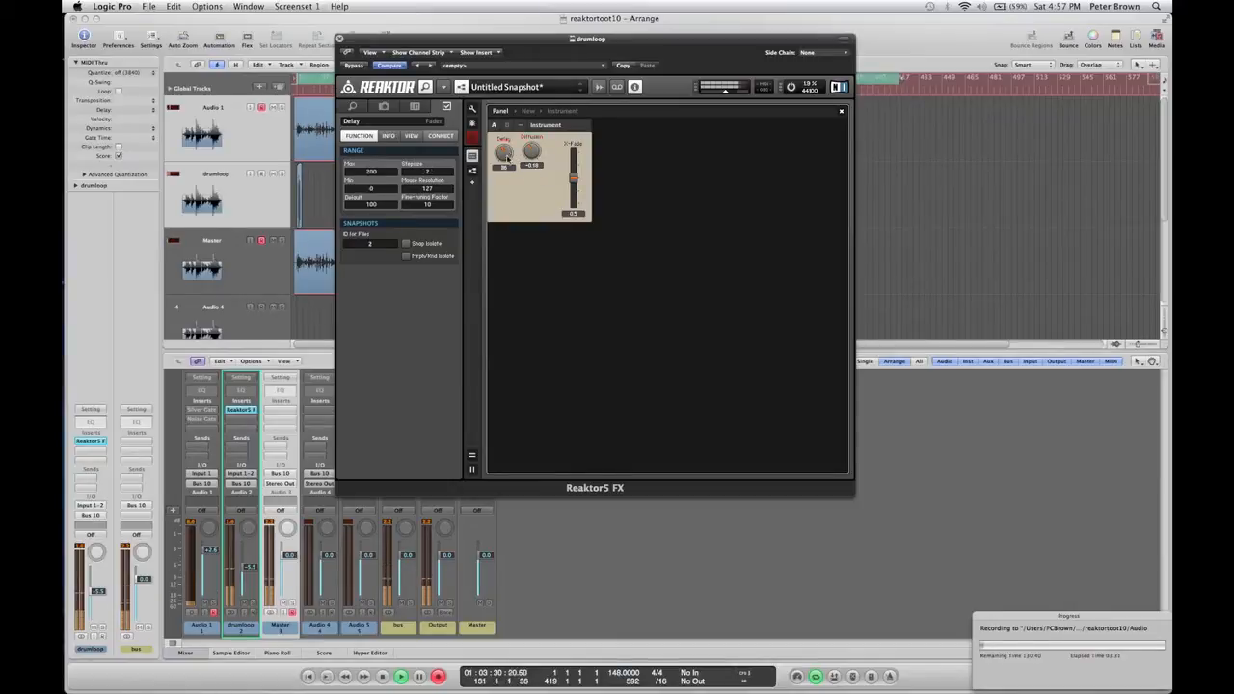
pyautogui.click(573, 179)
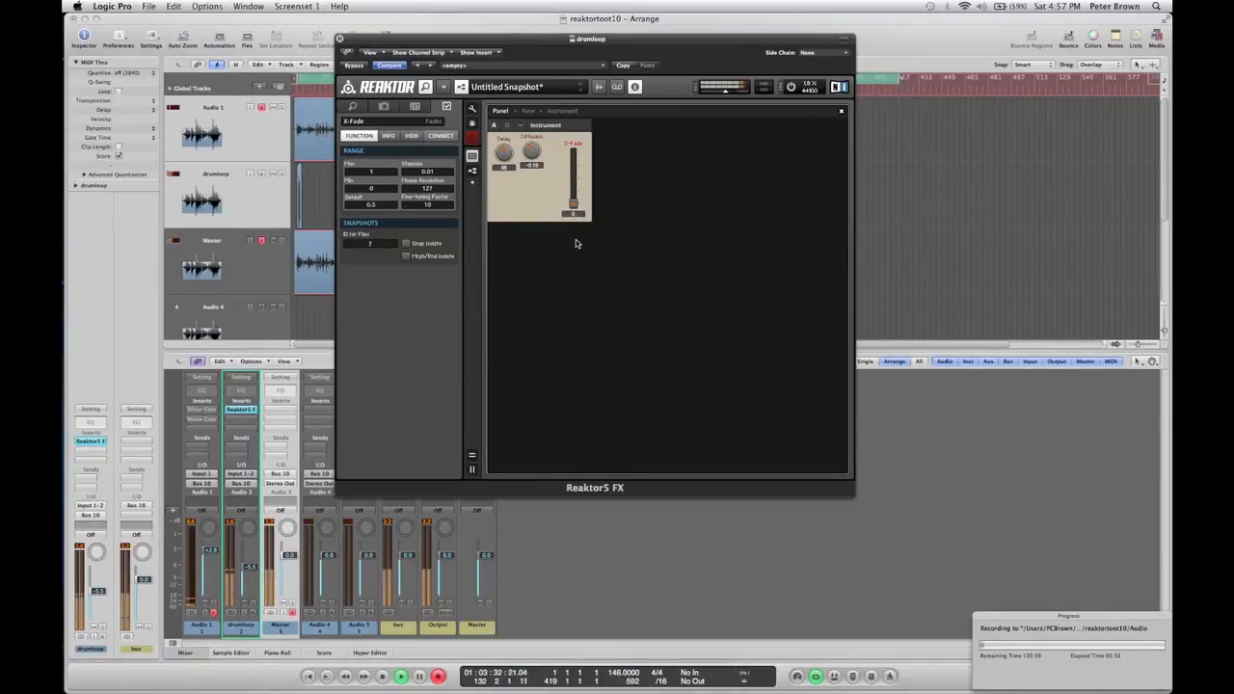
pyautogui.moveTo(575, 193); pyautogui.dragTo(542, 131)
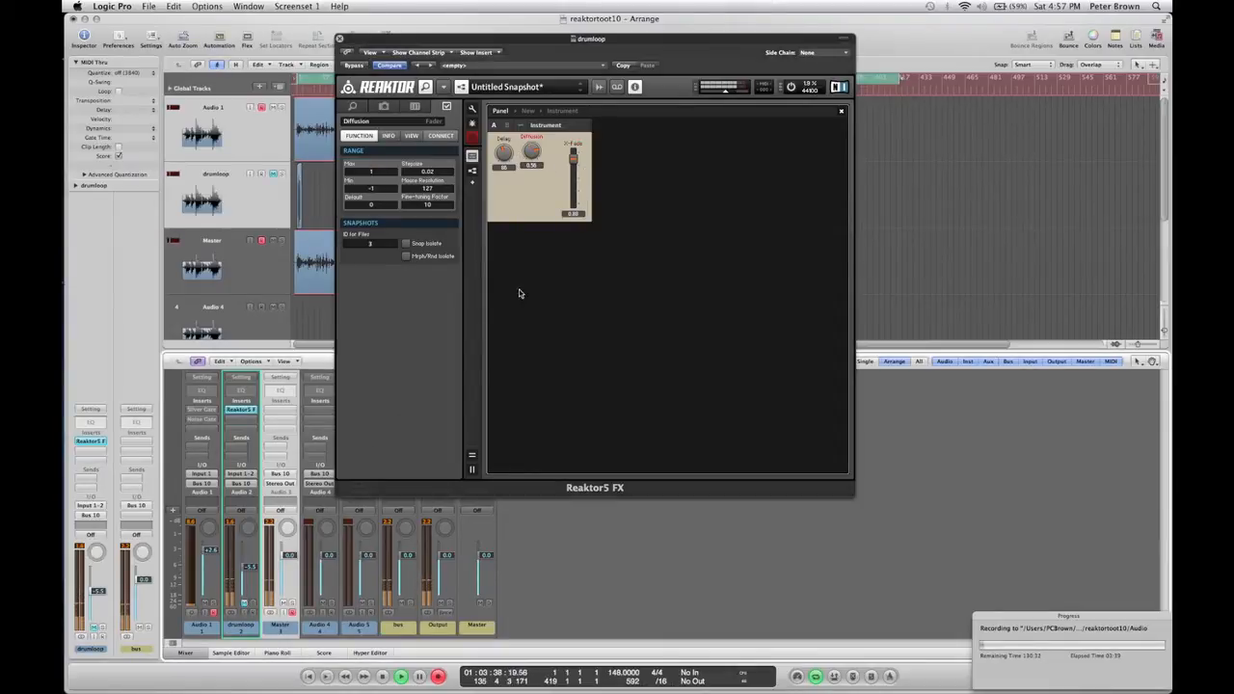
# Duplicate the Diffuser Delay module in the structure and place the copy below the original.
pyautogui.doubleClick(544, 212)
pyautogui.click(805, 471)
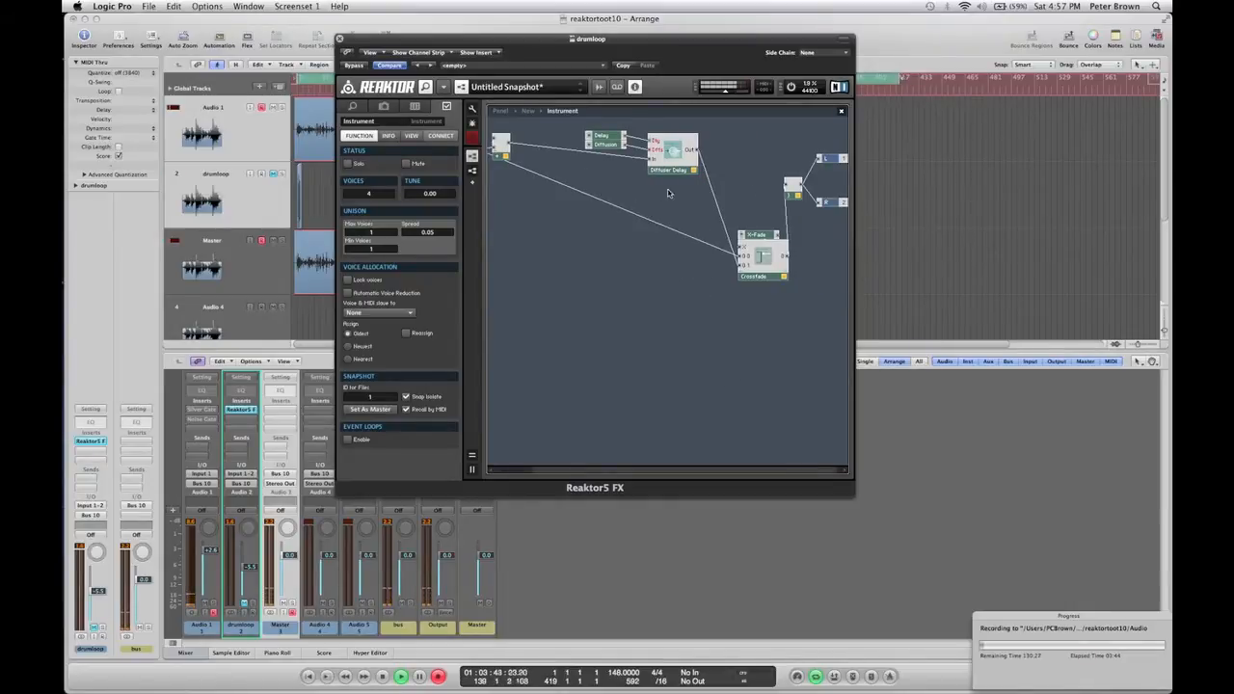
pyautogui.click(673, 155)
pyautogui.click(604, 142)
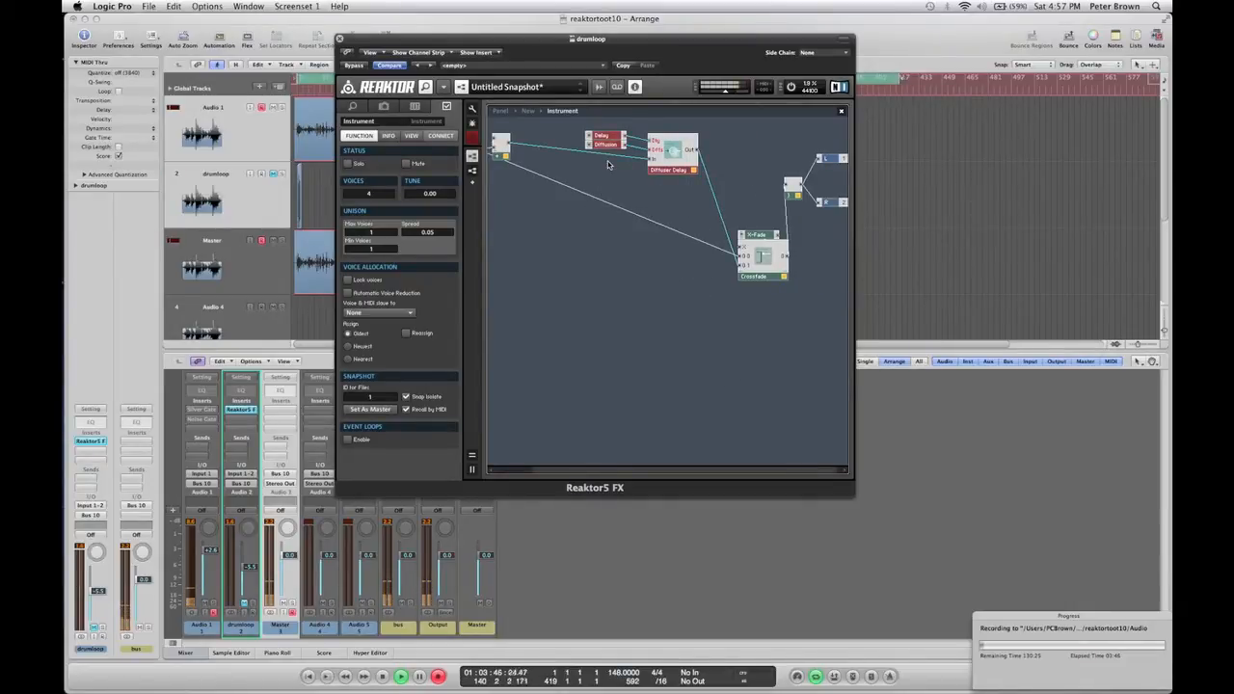
pyautogui.click(609, 210)
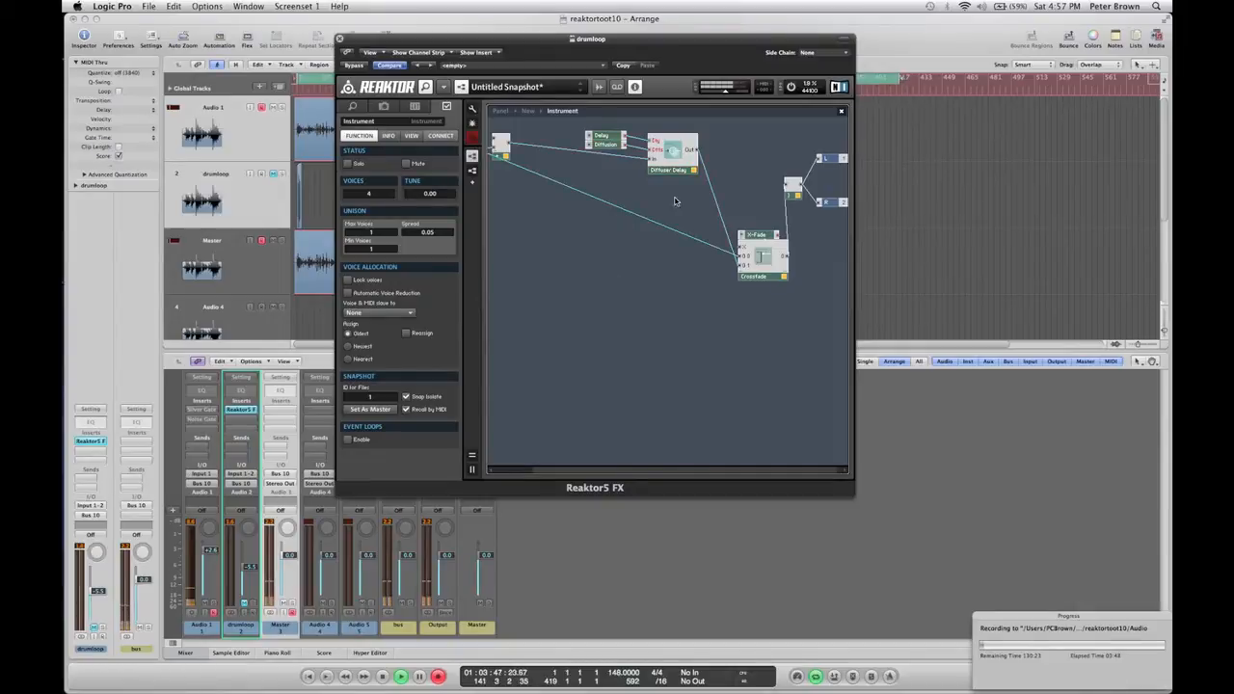
pyautogui.click(607, 141)
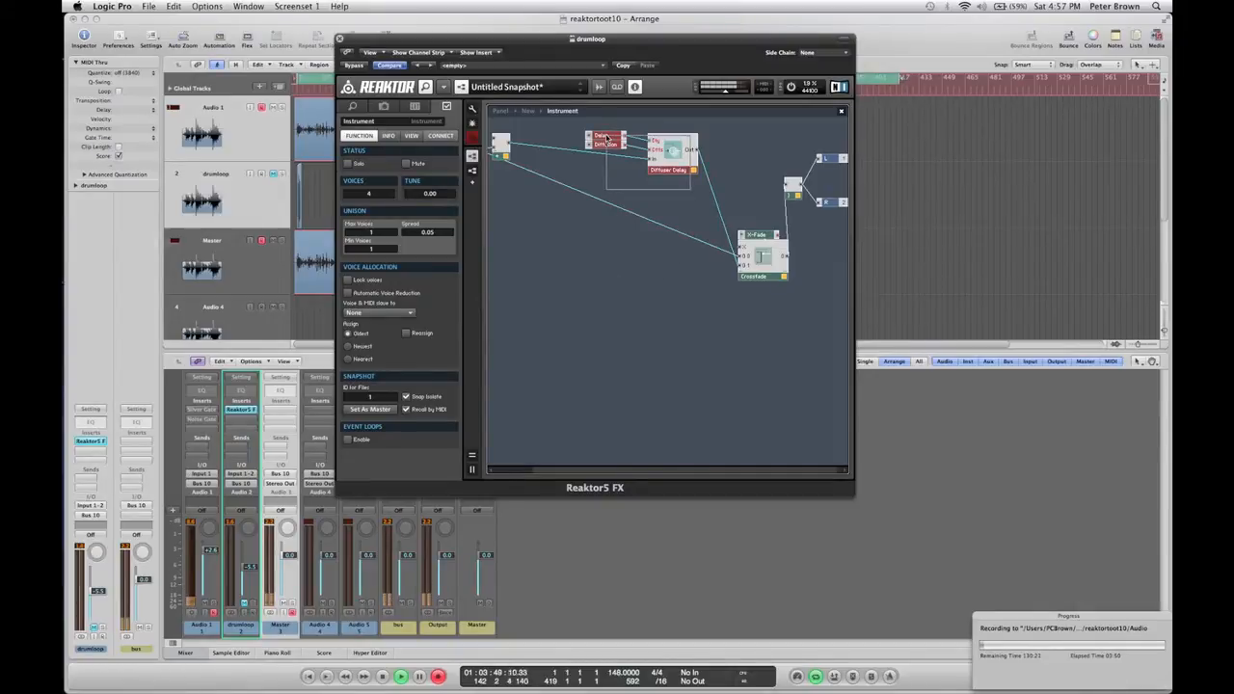
pyautogui.click(673, 164)
pyautogui.rightClick(673, 164)
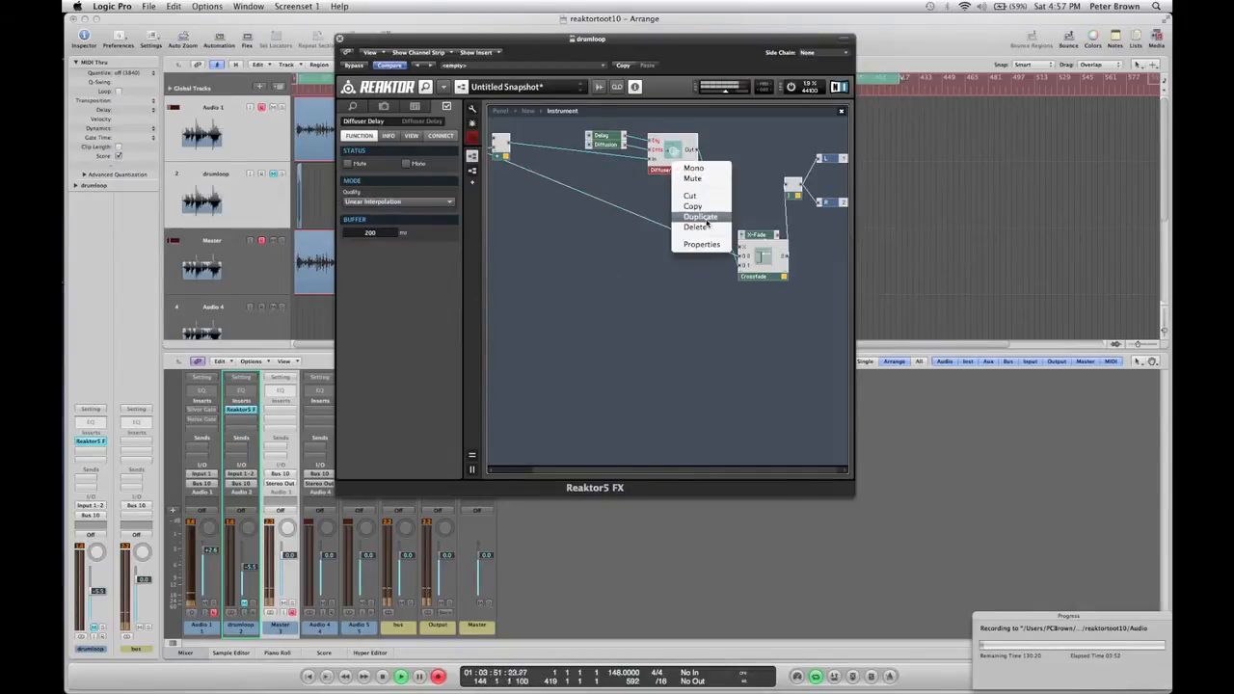
pyautogui.click(711, 217)
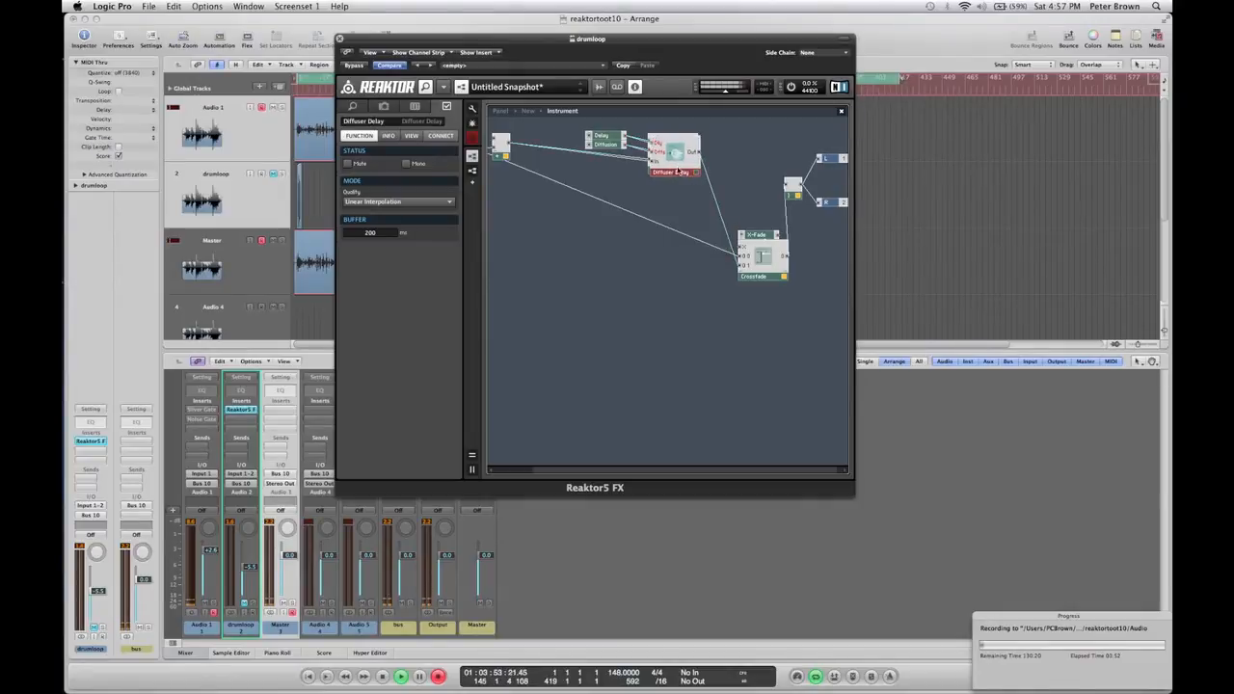
pyautogui.moveTo(675, 153); pyautogui.dragTo(659, 273)
pyautogui.moveTo(694, 150); pyautogui.dragTo(663, 279)
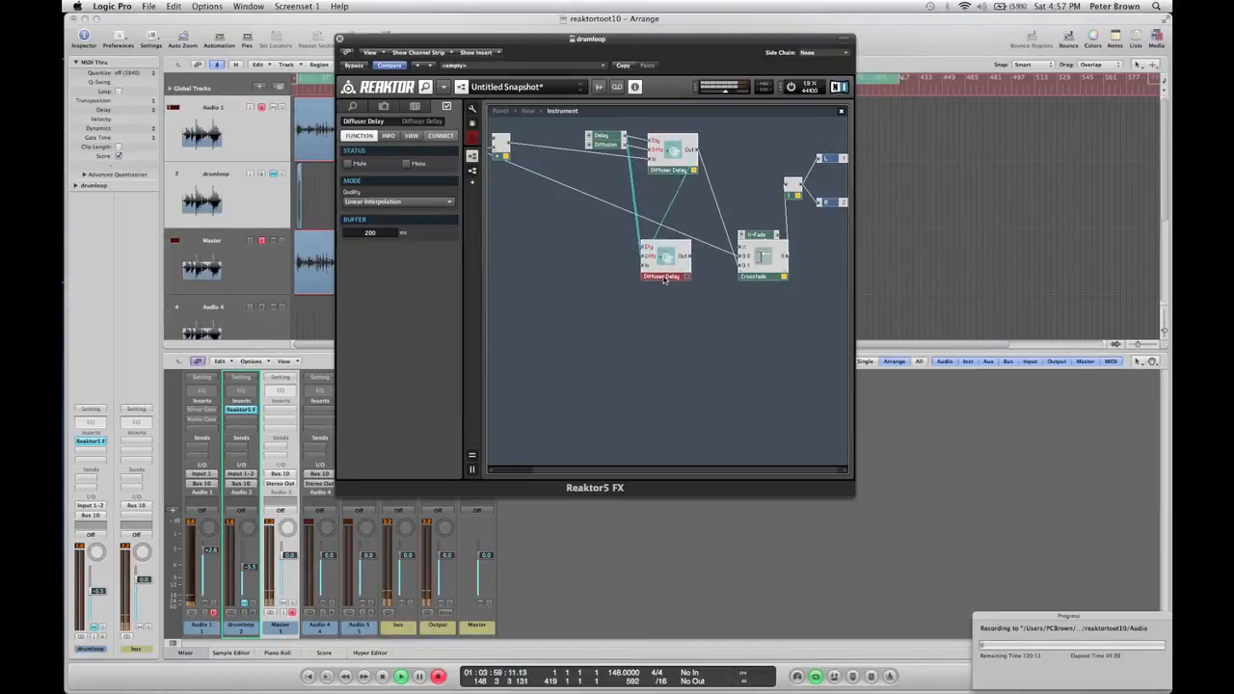
# Move the Delay/Diffusion control module further left.
pyautogui.click(603, 138)
pyautogui.moveTo(603, 138); pyautogui.dragTo(557, 138)
pyautogui.click(593, 228)
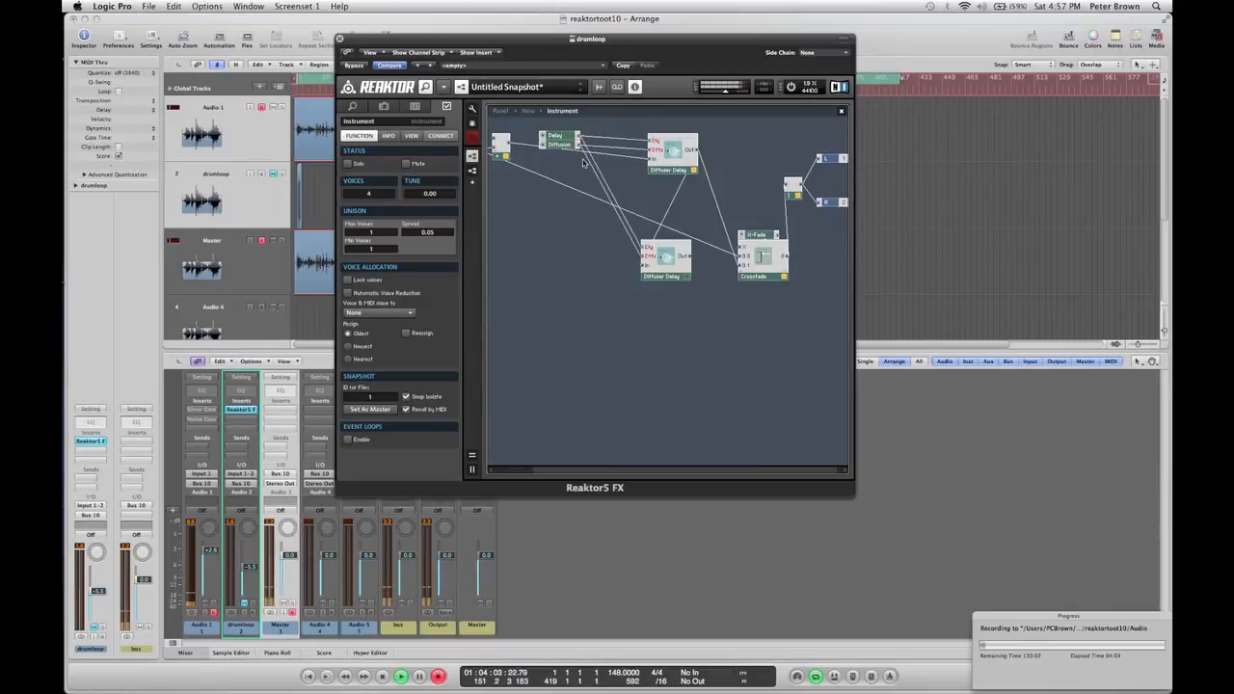
# Insert an Add module into the structure below the control module.
pyautogui.doubleClick(606, 271)
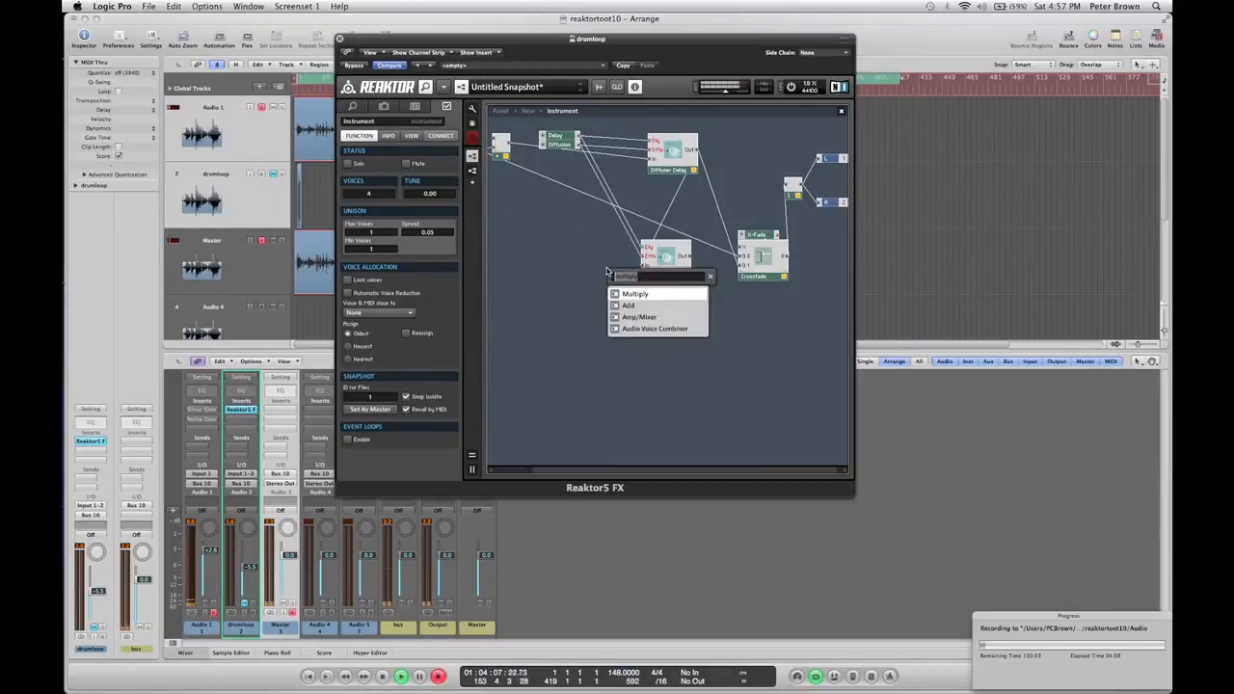
pyautogui.write('add')
pyautogui.press('Return')
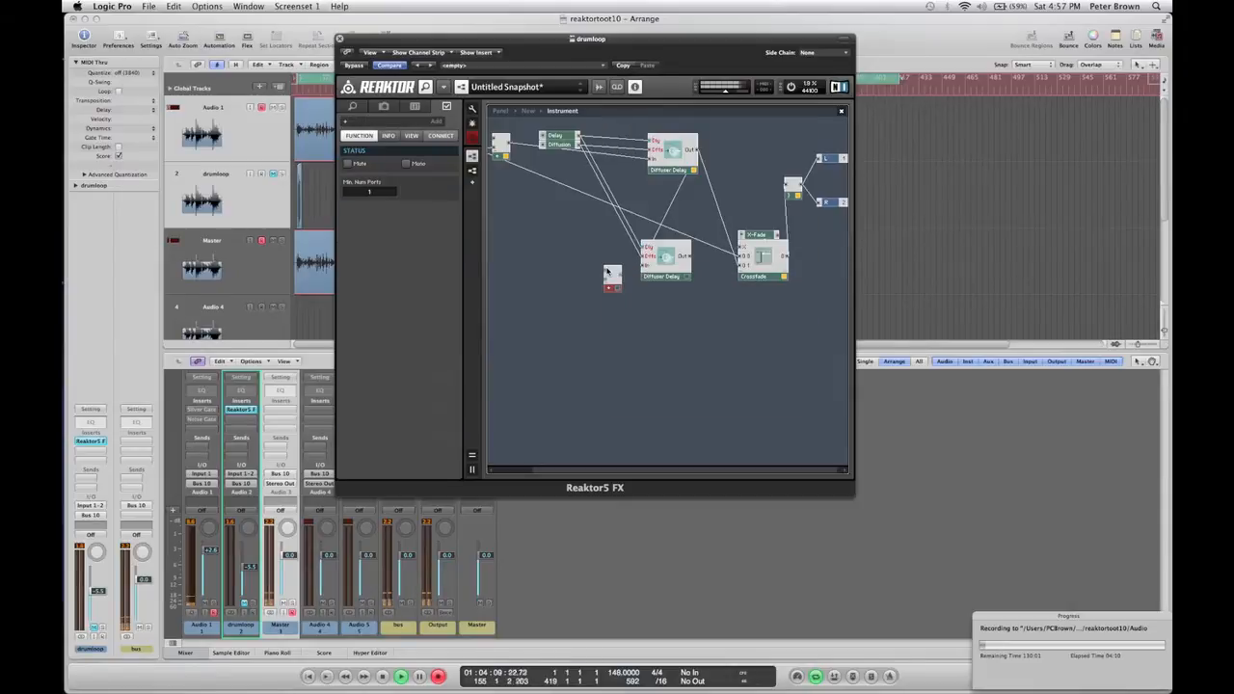
# Wire the Delay control through the Add module into the copied Diffuser Delay's delay input.
pyautogui.click(576, 136)
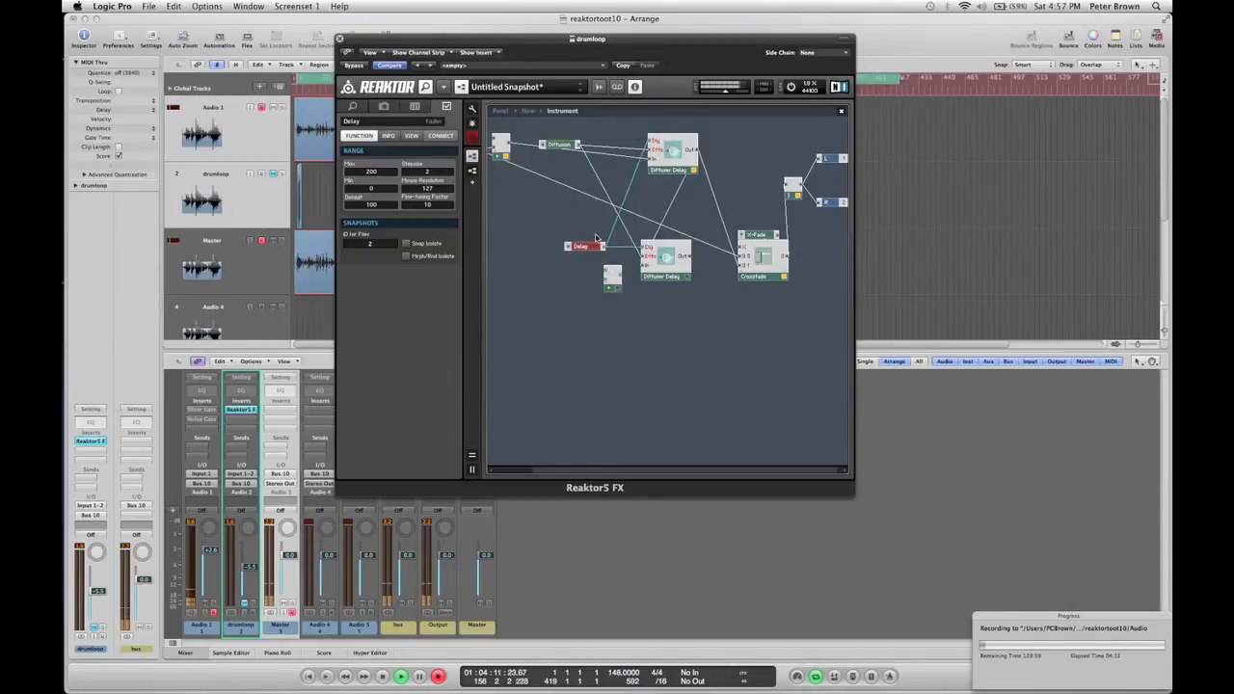
pyautogui.moveTo(575, 138); pyautogui.dragTo(575, 132)
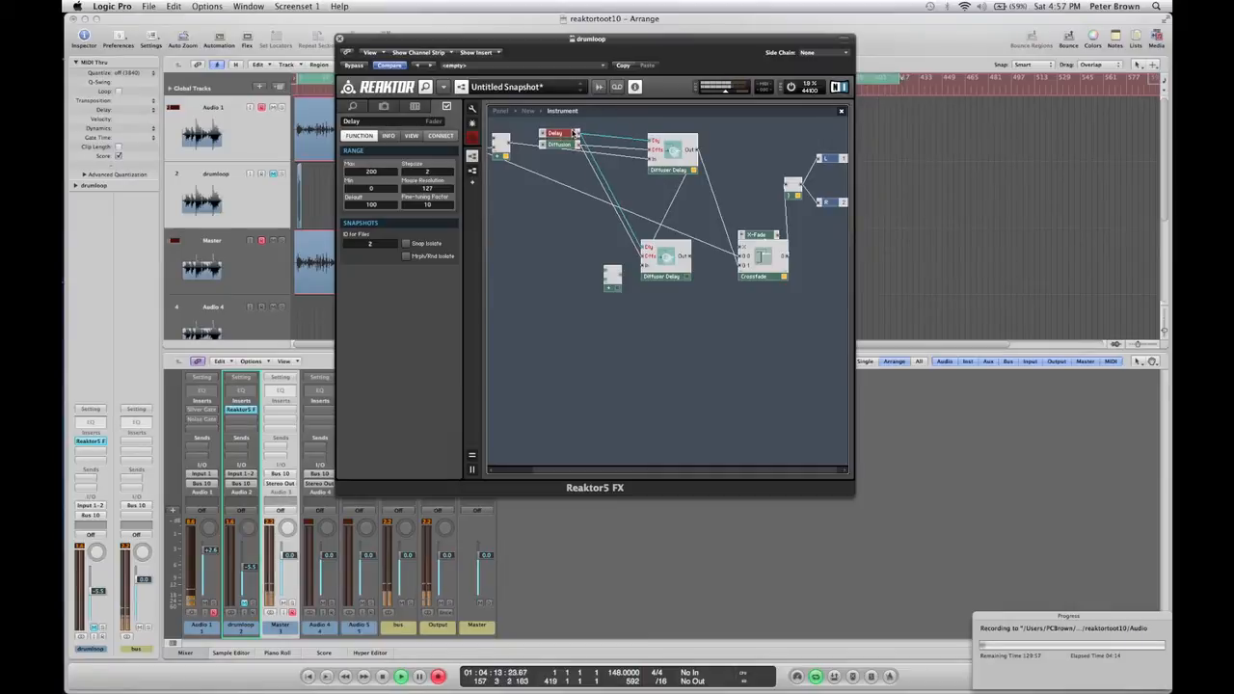
pyautogui.click(615, 292)
pyautogui.moveTo(615, 292); pyautogui.dragTo(605, 277)
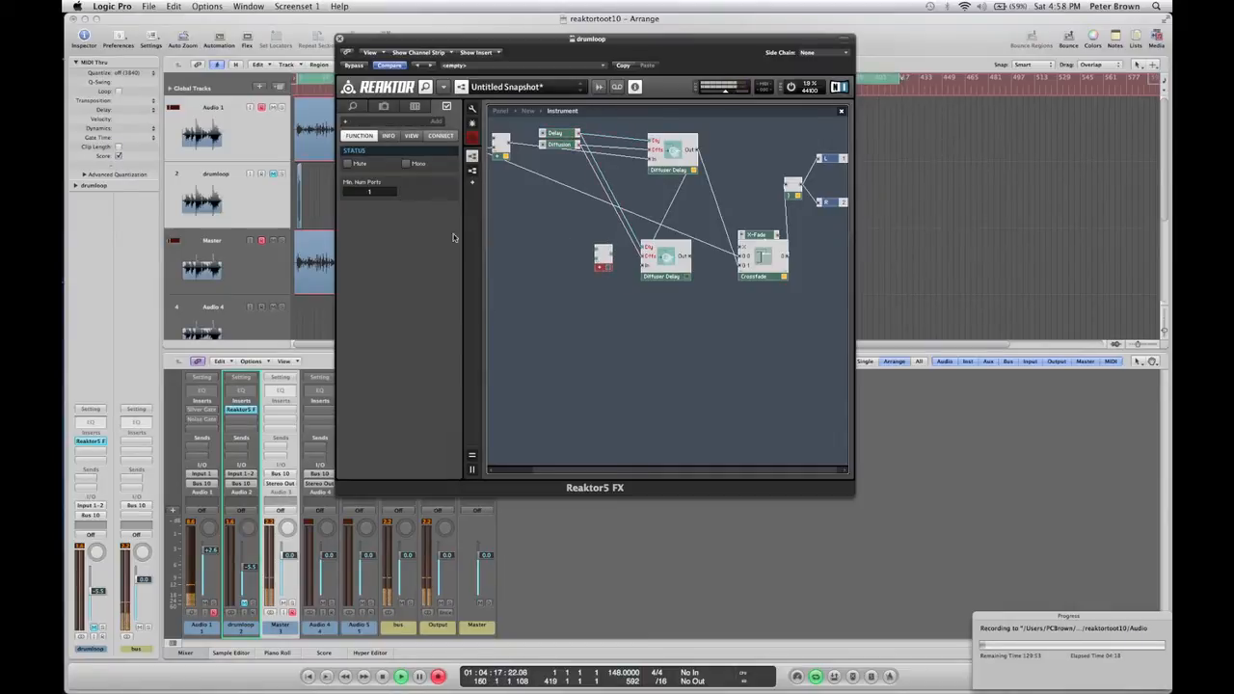
pyautogui.click(560, 133)
pyautogui.click(664, 143)
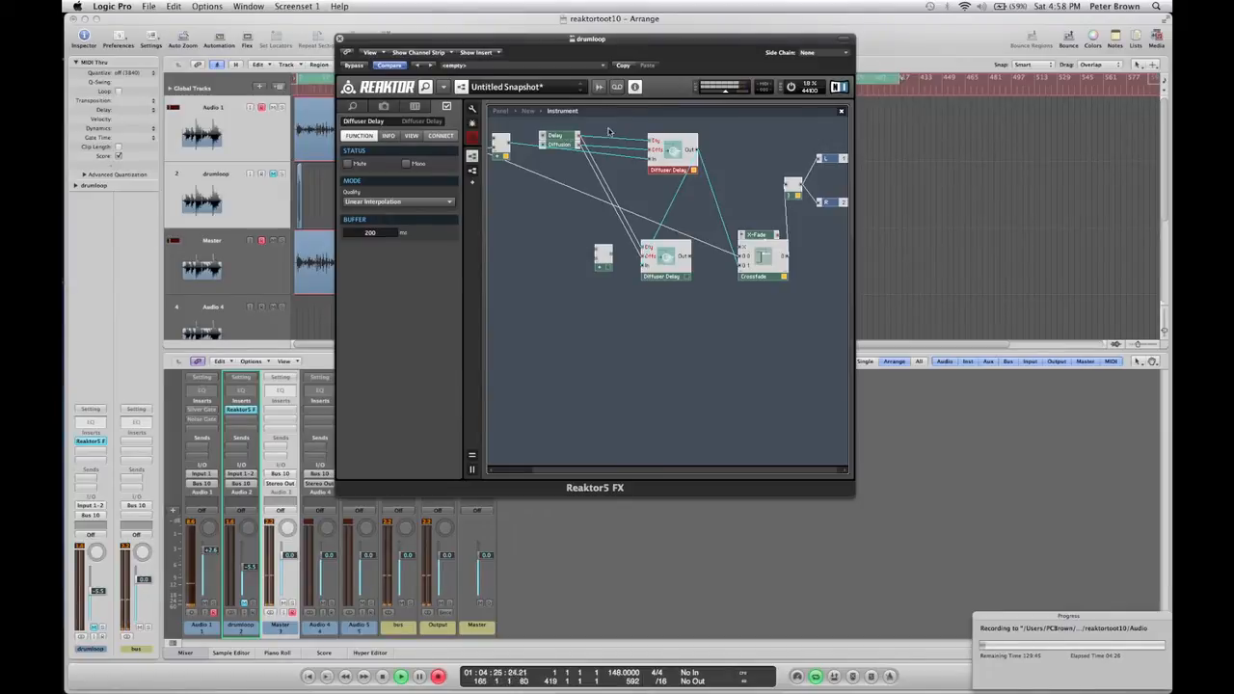
pyautogui.moveTo(577, 137); pyautogui.dragTo(643, 248)
# Create a constant on the Add module's free input and set its value to 20.
pyautogui.click(604, 261)
pyautogui.rightClick(596, 254)
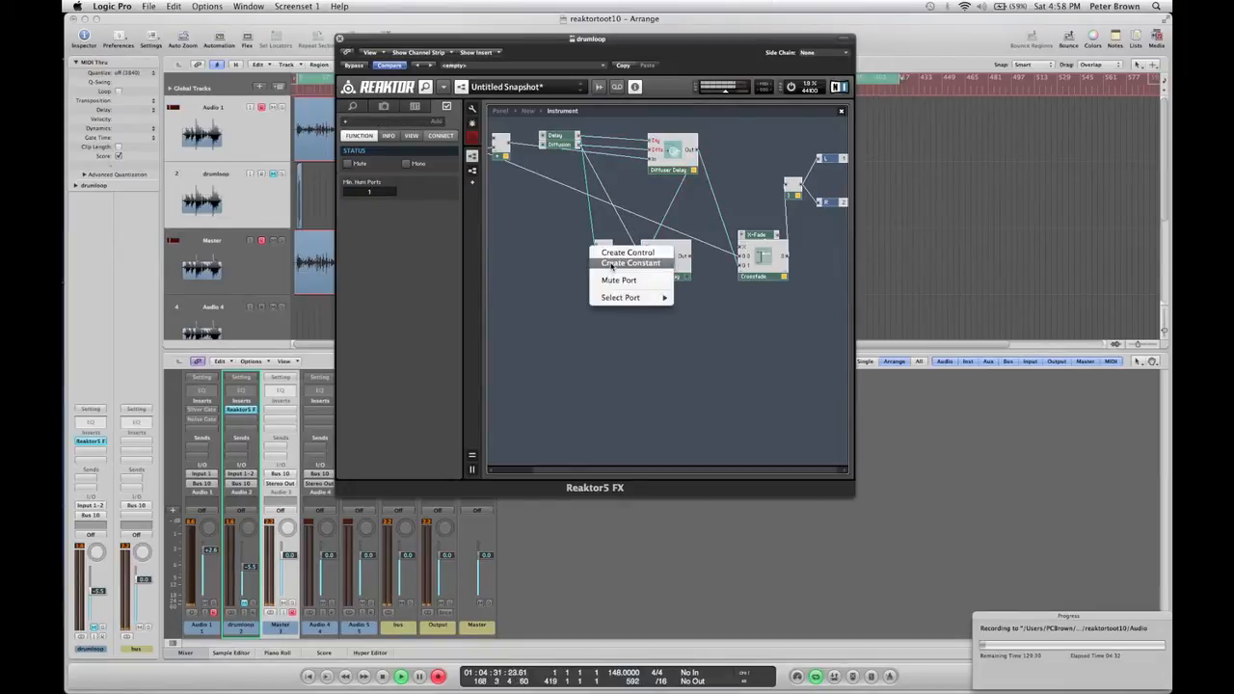
pyautogui.click(617, 264)
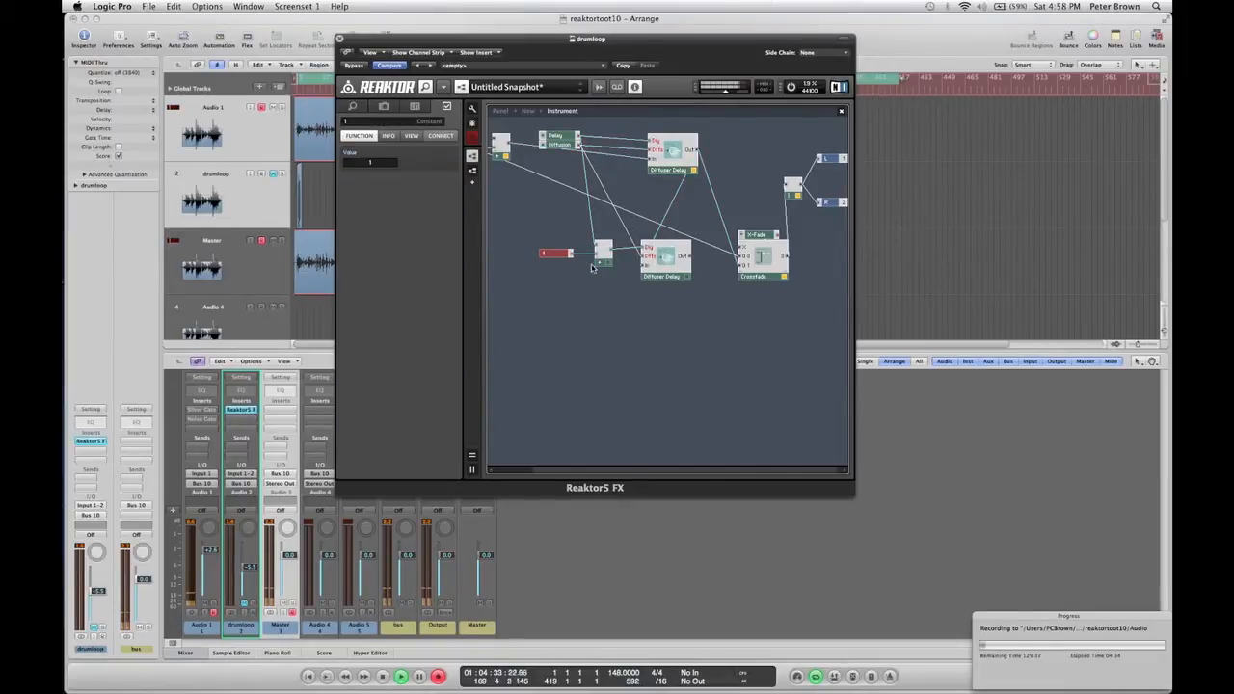
pyautogui.click(592, 268)
pyautogui.click(557, 255)
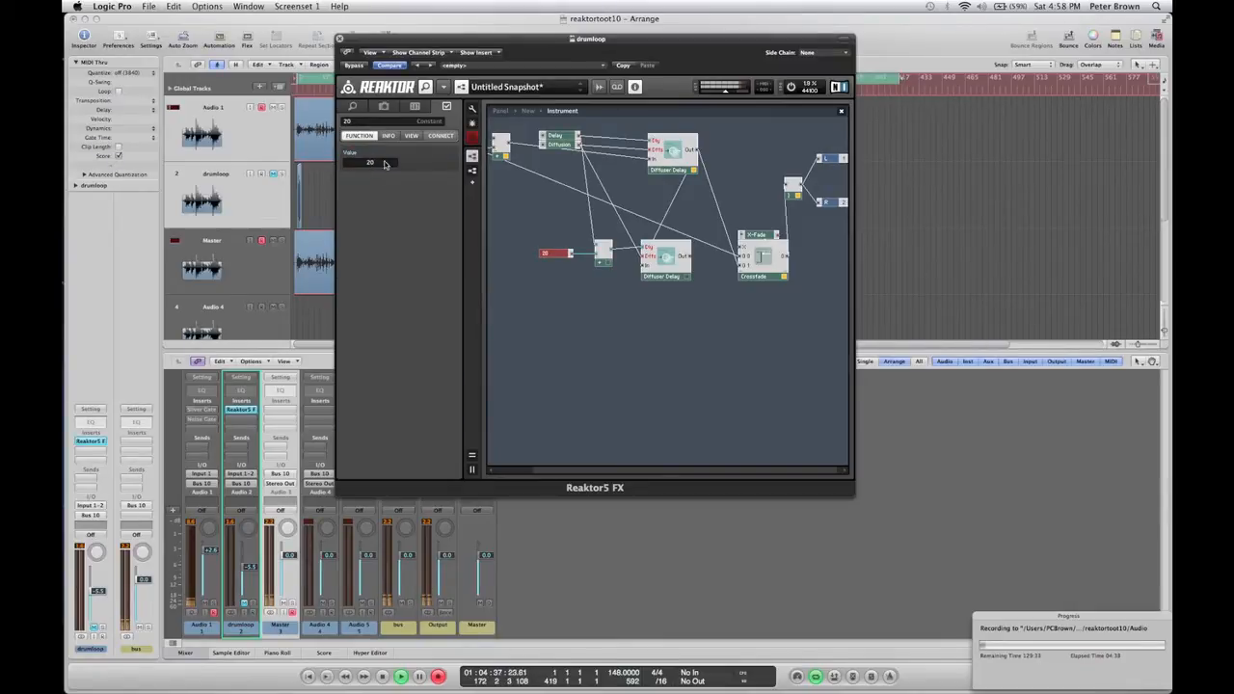
pyautogui.click(607, 280)
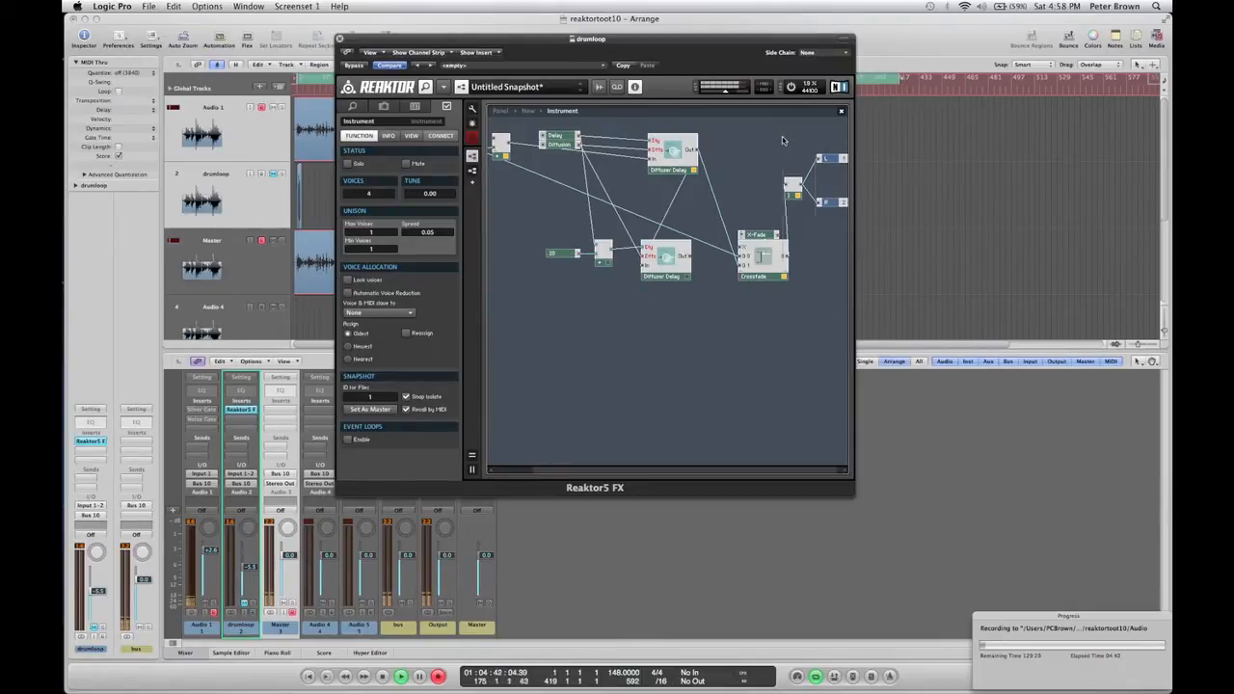
# Move the Crossfade module further right in the structure.
pyautogui.moveTo(778, 137)
pyautogui.mouseDown()
pyautogui.moveTo(817, 309)
pyautogui.moveTo(762, 141)
pyautogui.mouseUp()
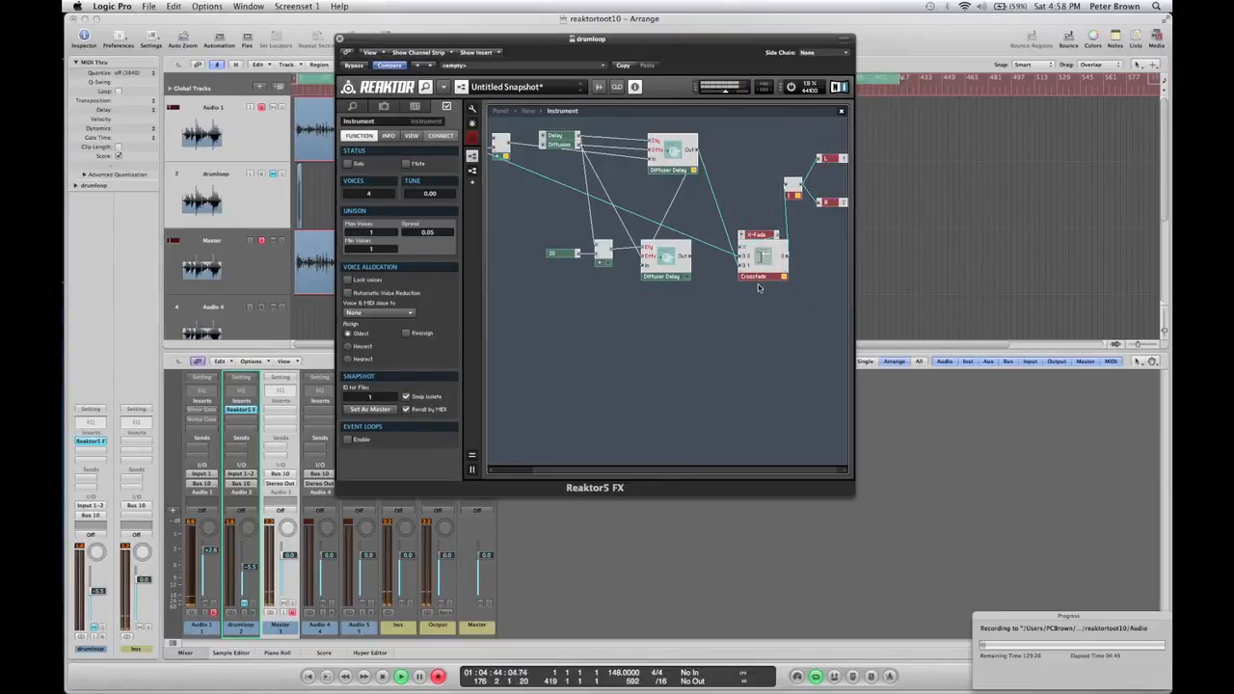
pyautogui.moveTo(752, 277); pyautogui.dragTo(811, 228)
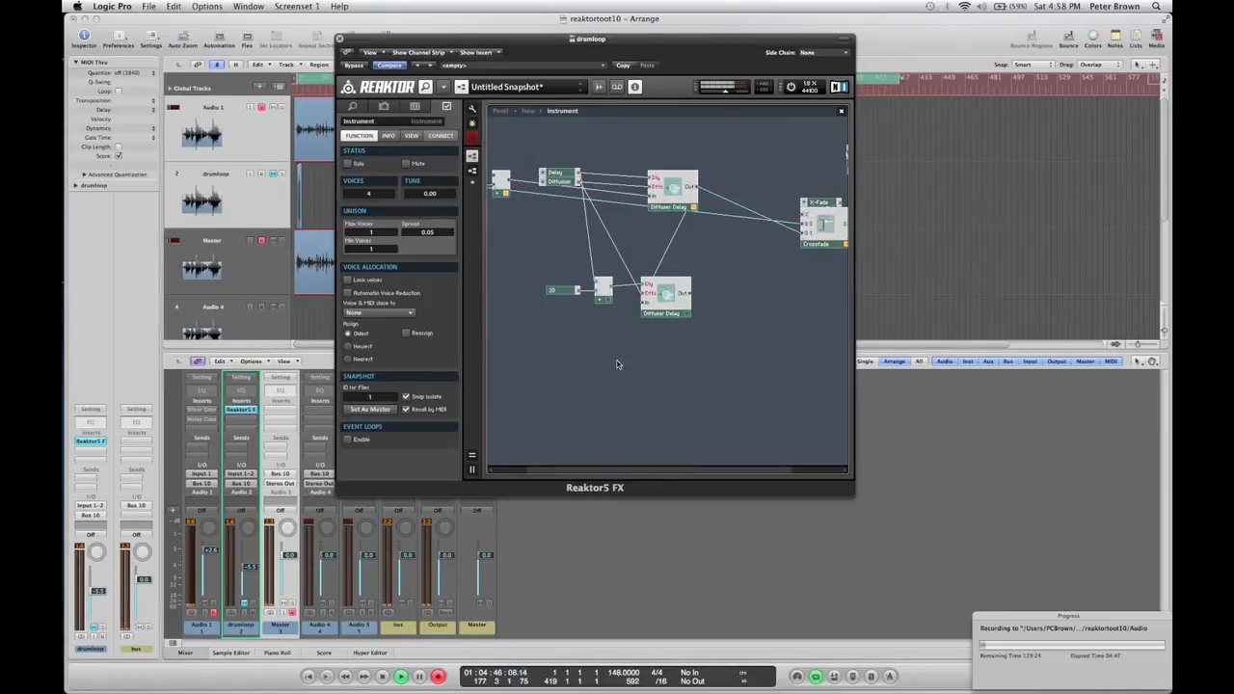
# Duplicate the constant, Add and copied Diffuser Delay group below and chain the second delay's output into the new copy.
pyautogui.moveTo(699, 360); pyautogui.dragTo(544, 274)
pyautogui.rightClick(655, 313)
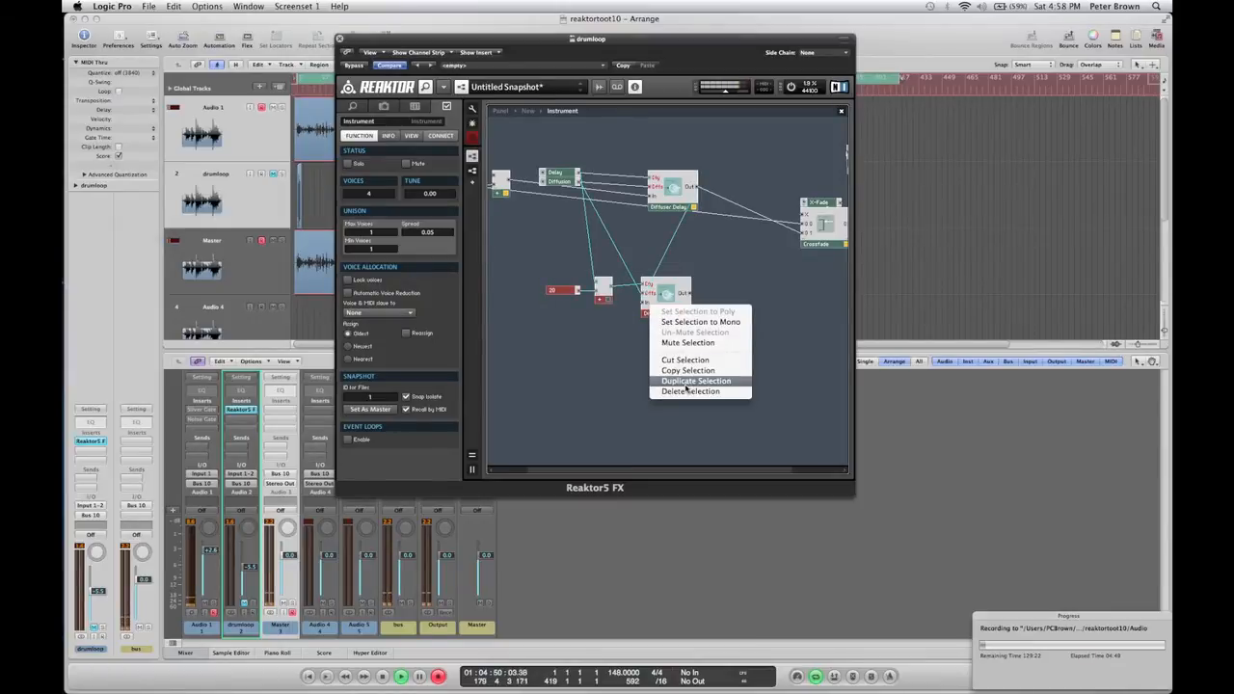
pyautogui.click(685, 382)
pyautogui.moveTo(665, 314); pyautogui.dragTo(658, 403)
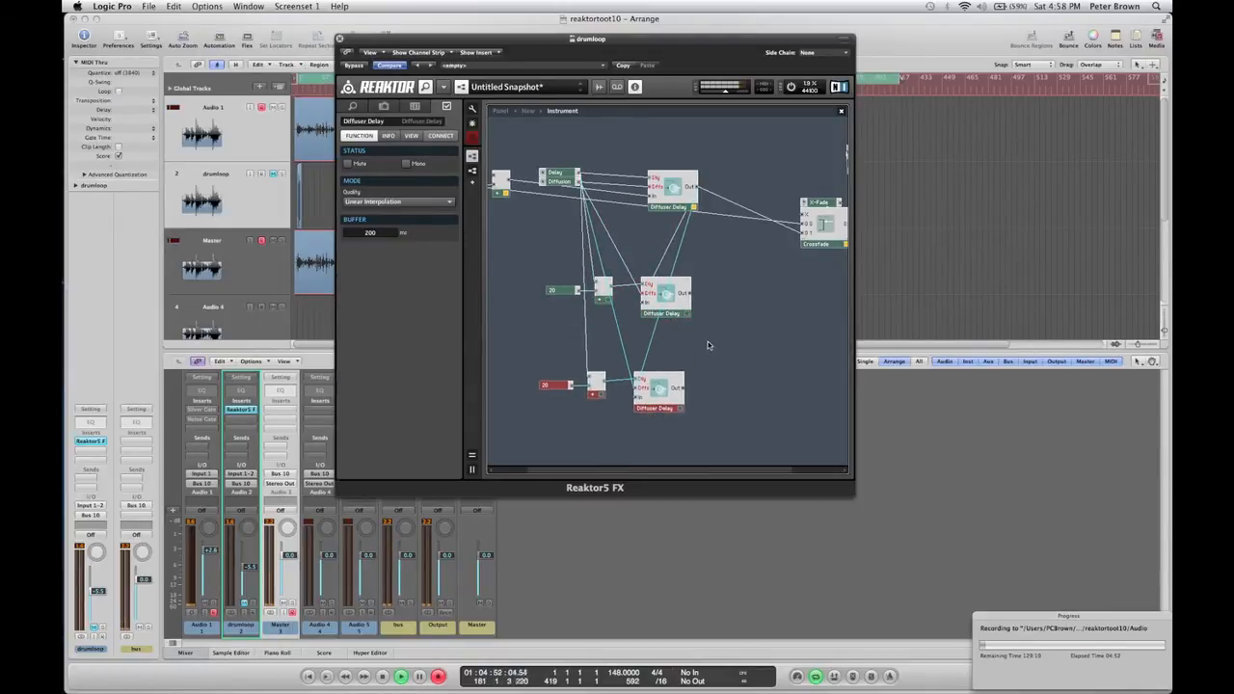
pyautogui.click(708, 344)
pyautogui.moveTo(688, 296); pyautogui.dragTo(648, 397)
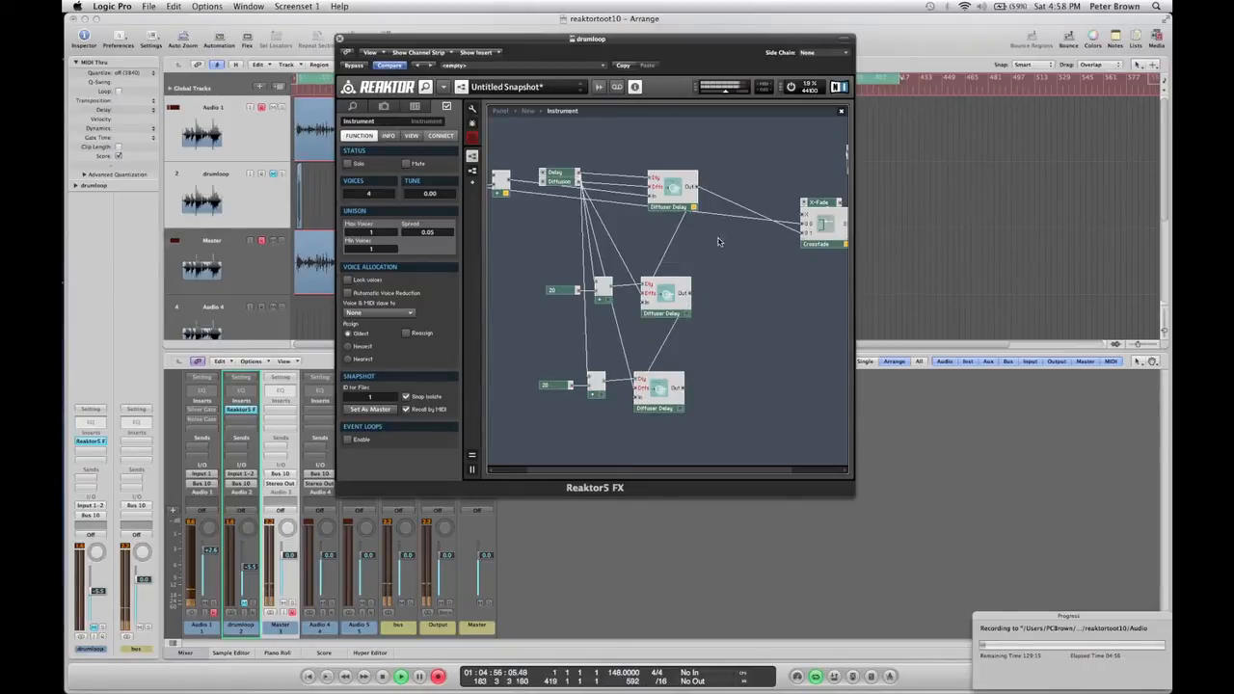
# Inspect the three Diffuser Delay modules, then set the lowest constant's value to 30.
pyautogui.click(685, 200)
pyautogui.click(679, 306)
pyautogui.click(674, 387)
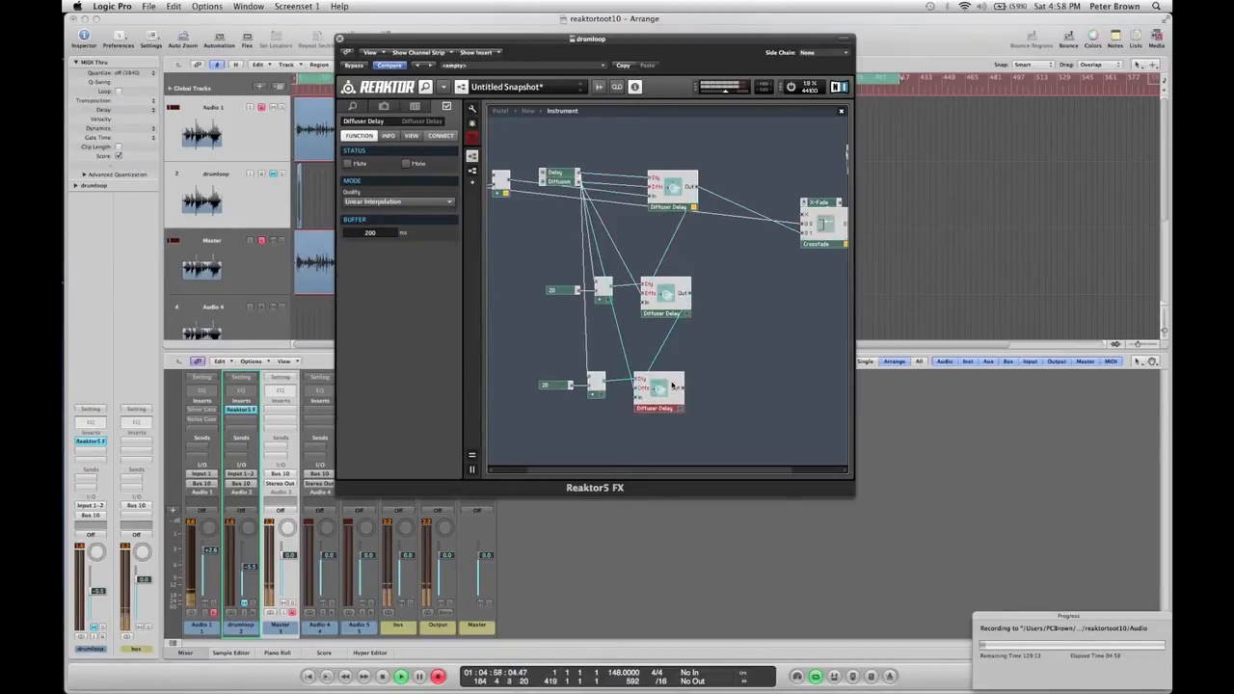
pyautogui.click(667, 198)
pyautogui.click(667, 302)
pyautogui.click(617, 409)
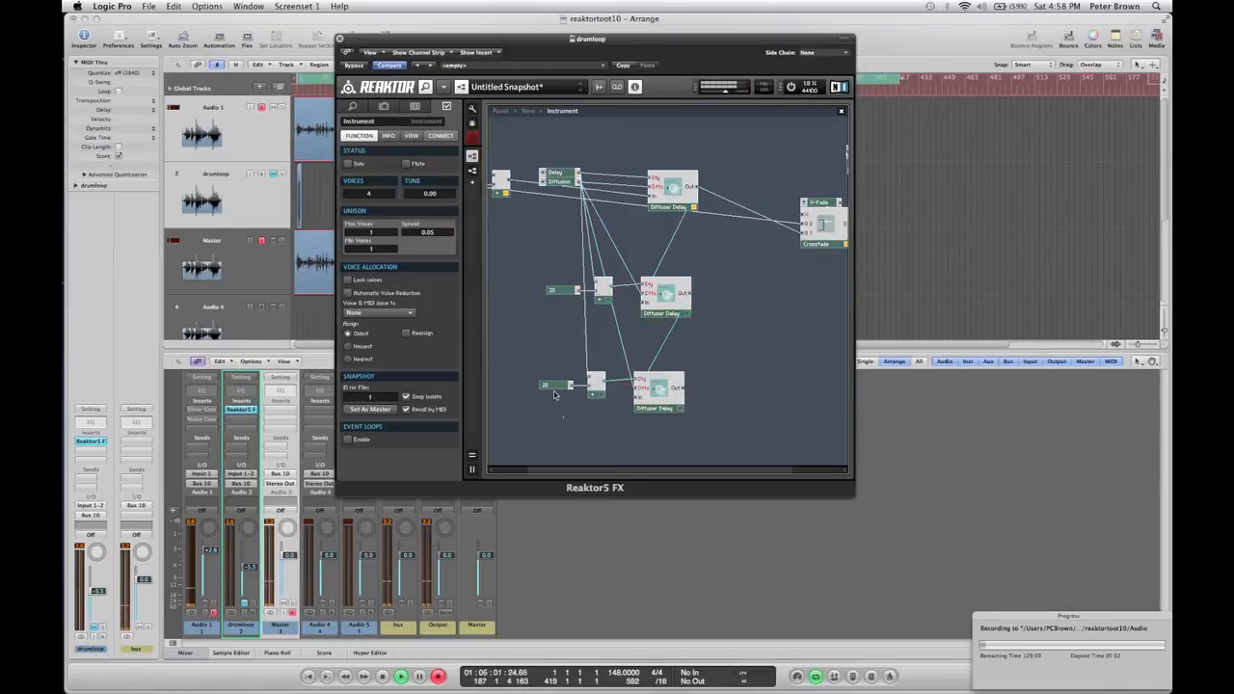
pyautogui.click(551, 385)
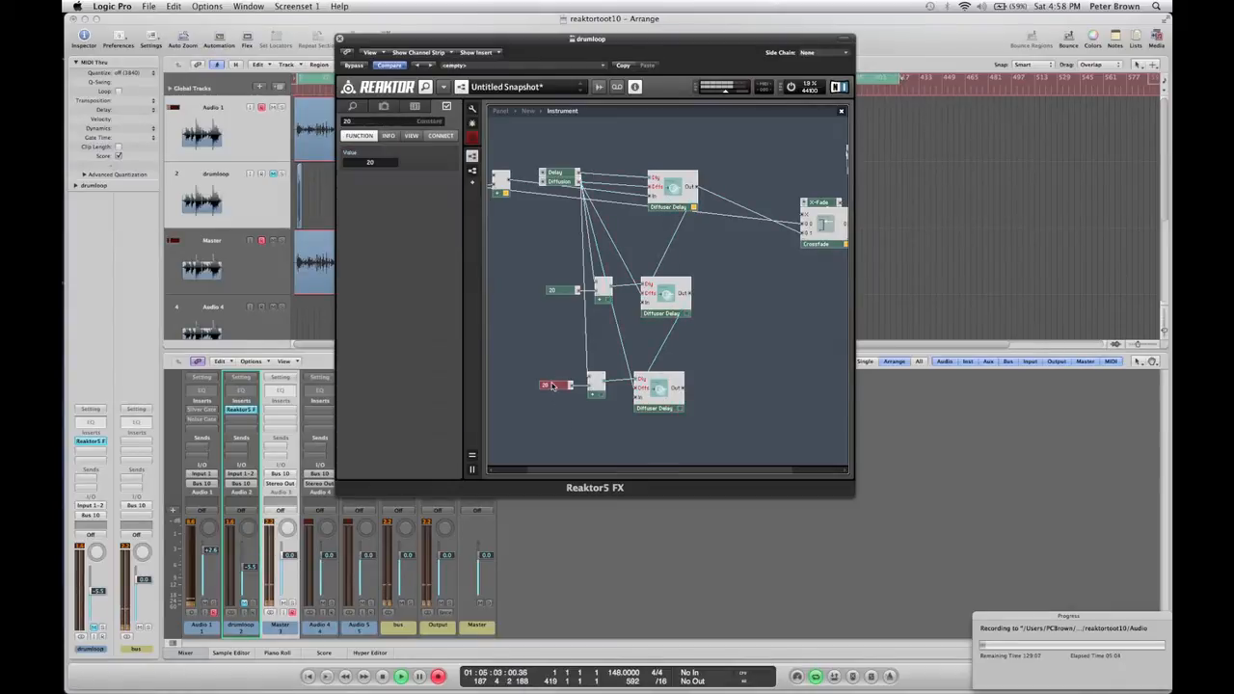
pyautogui.click(382, 164)
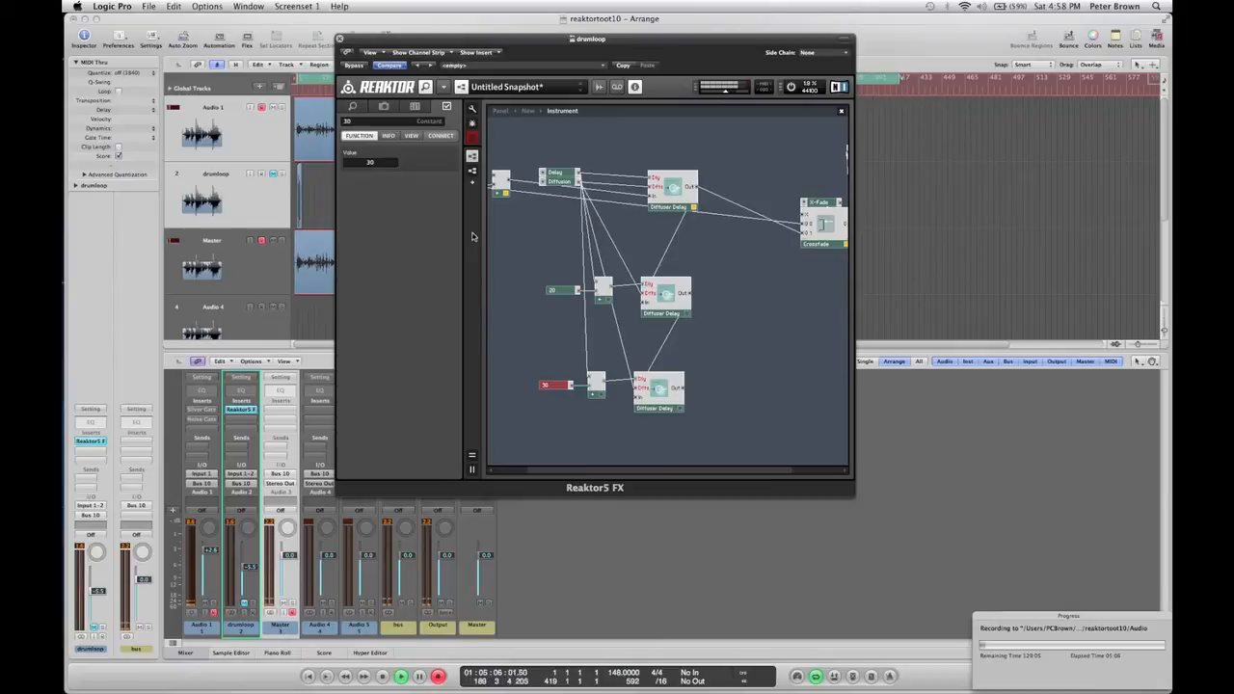
# Insert an Add module and connect the Diffuser Delay outputs into it.
pyautogui.click(730, 371)
pyautogui.doubleClick(780, 282)
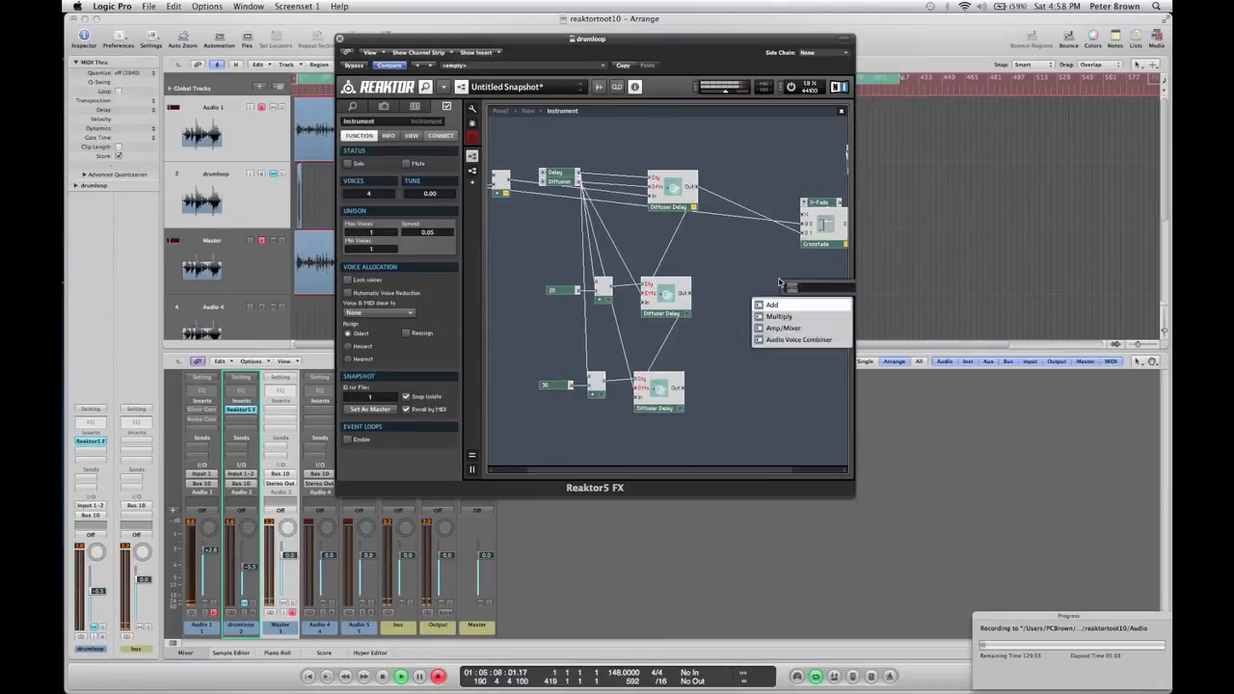
pyautogui.write('add')
pyautogui.press('Return')
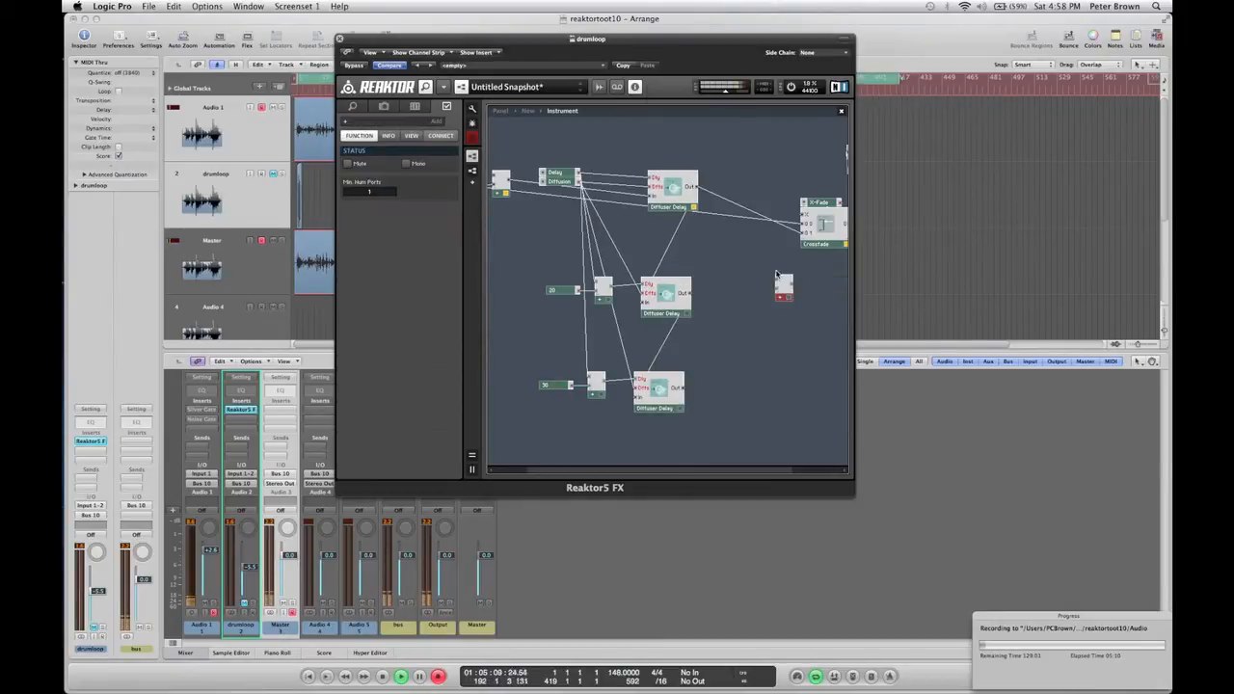
pyautogui.moveTo(698, 188); pyautogui.dragTo(687, 304)
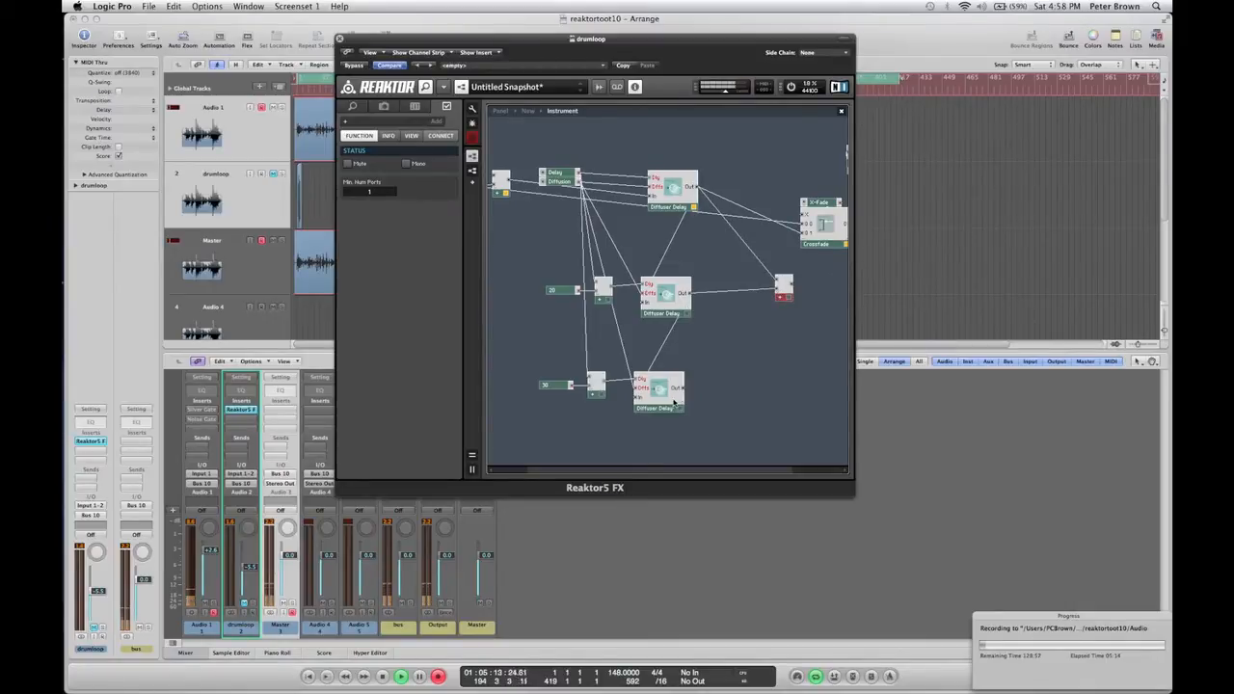
pyautogui.moveTo(683, 387); pyautogui.dragTo(735, 304)
# Insert a Multiply module and feed the Add module's output into it.
pyautogui.click(778, 310)
pyautogui.rightClick(779, 310)
pyautogui.write('multipl')
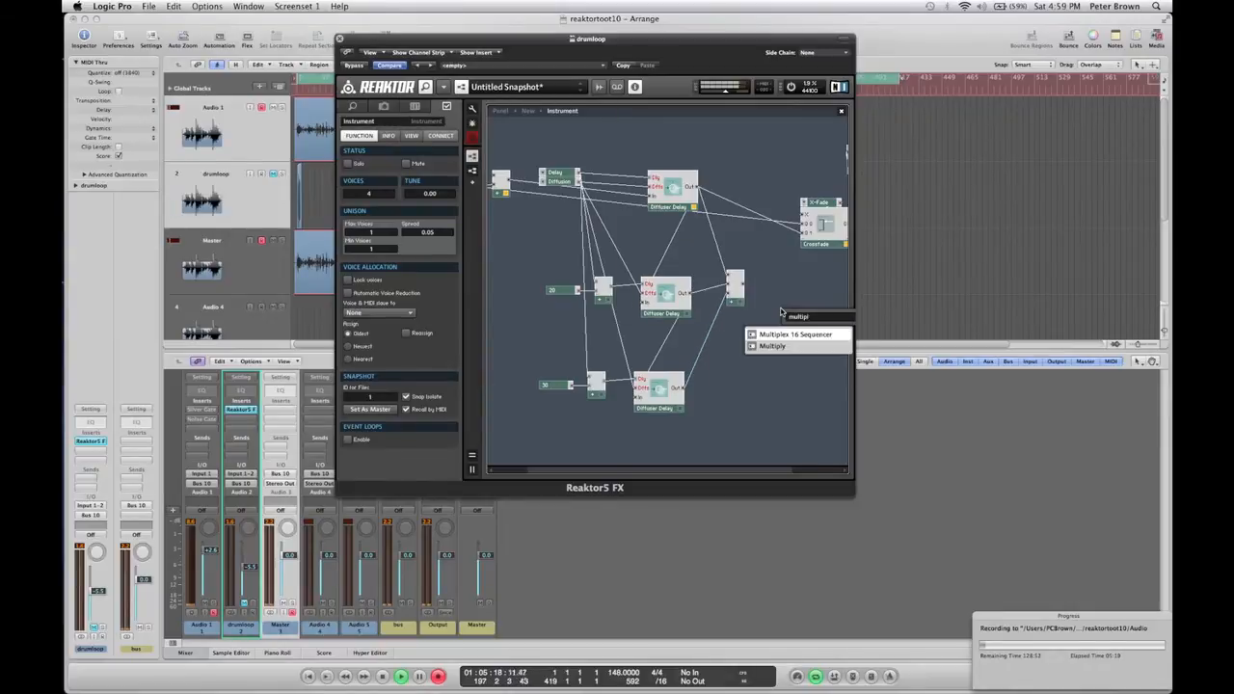
pyautogui.press('Return')
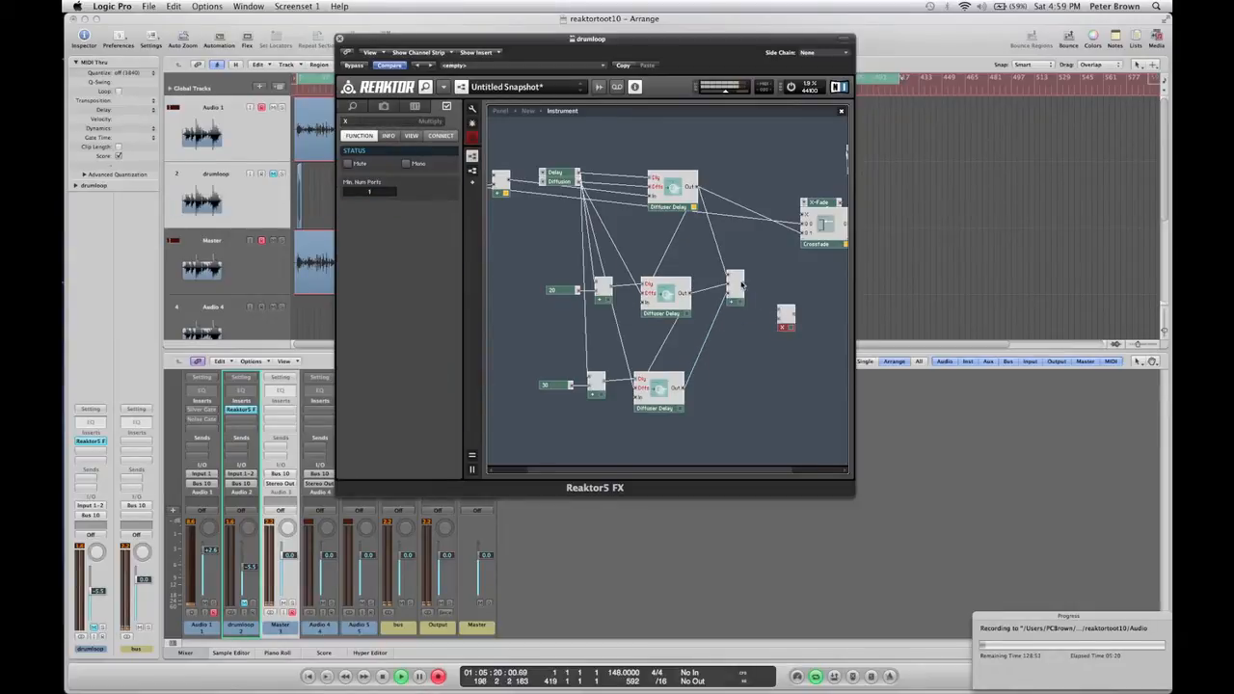
pyautogui.moveTo(742, 285); pyautogui.dragTo(776, 309)
# Create a constant on the Multiply module's other input and set its value to 0.33.
pyautogui.rightClick(772, 320)
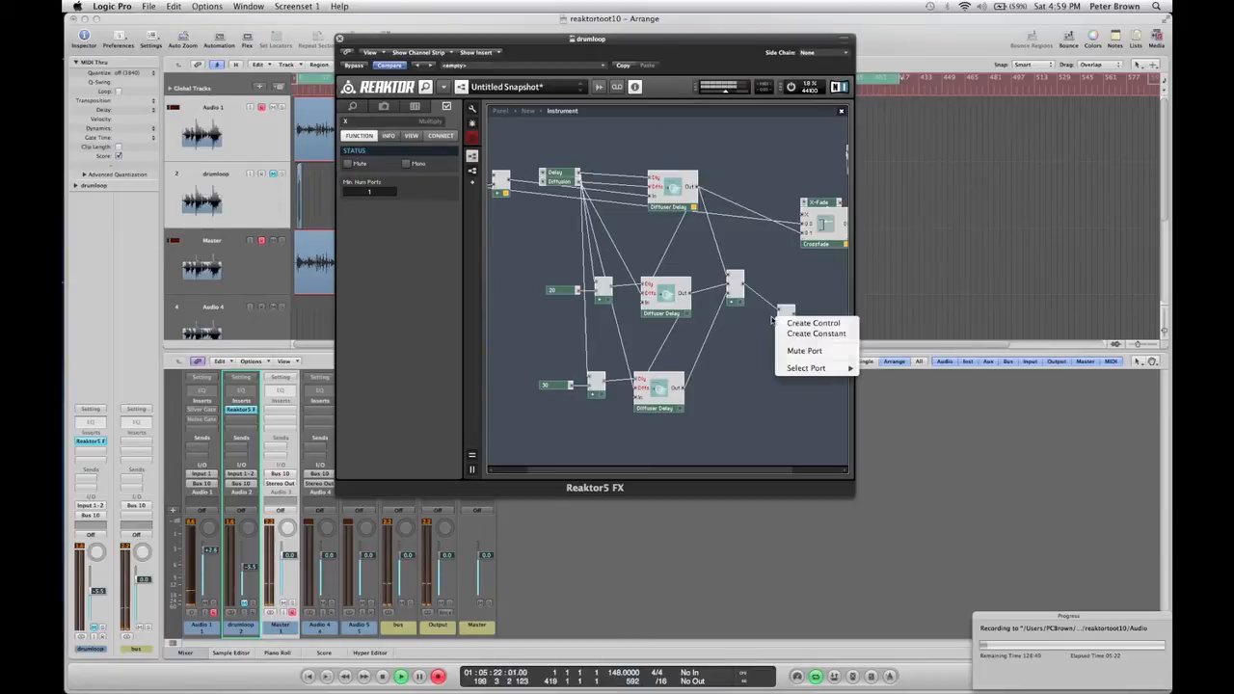
pyautogui.click(771, 320)
pyautogui.rightClick(777, 318)
pyautogui.click(799, 331)
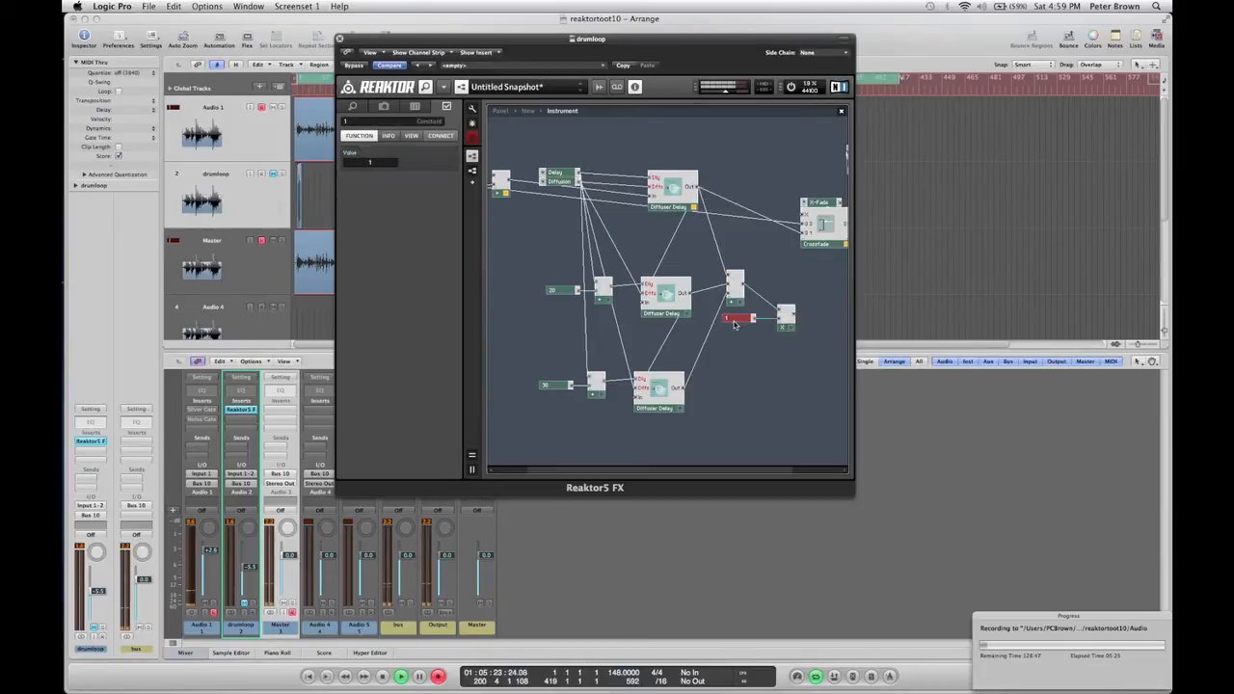
pyautogui.moveTo(735, 325); pyautogui.dragTo(750, 342)
pyautogui.click(385, 163)
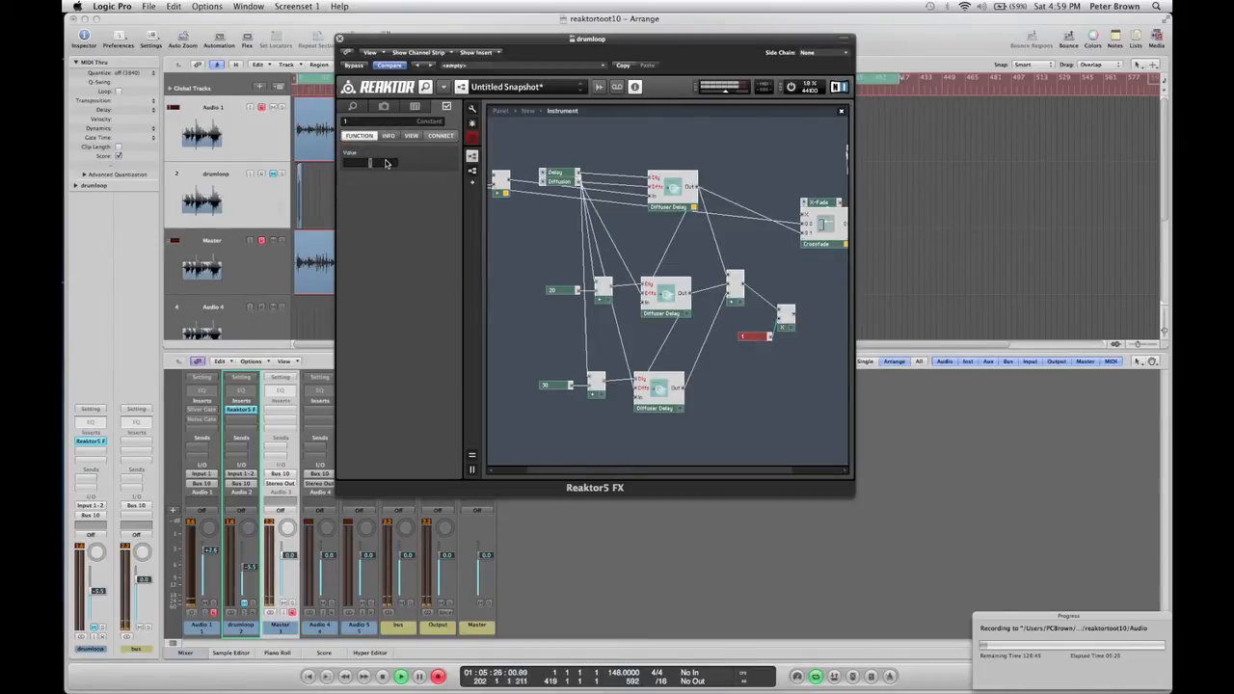
pyautogui.write('0.33')
pyautogui.press('Return')
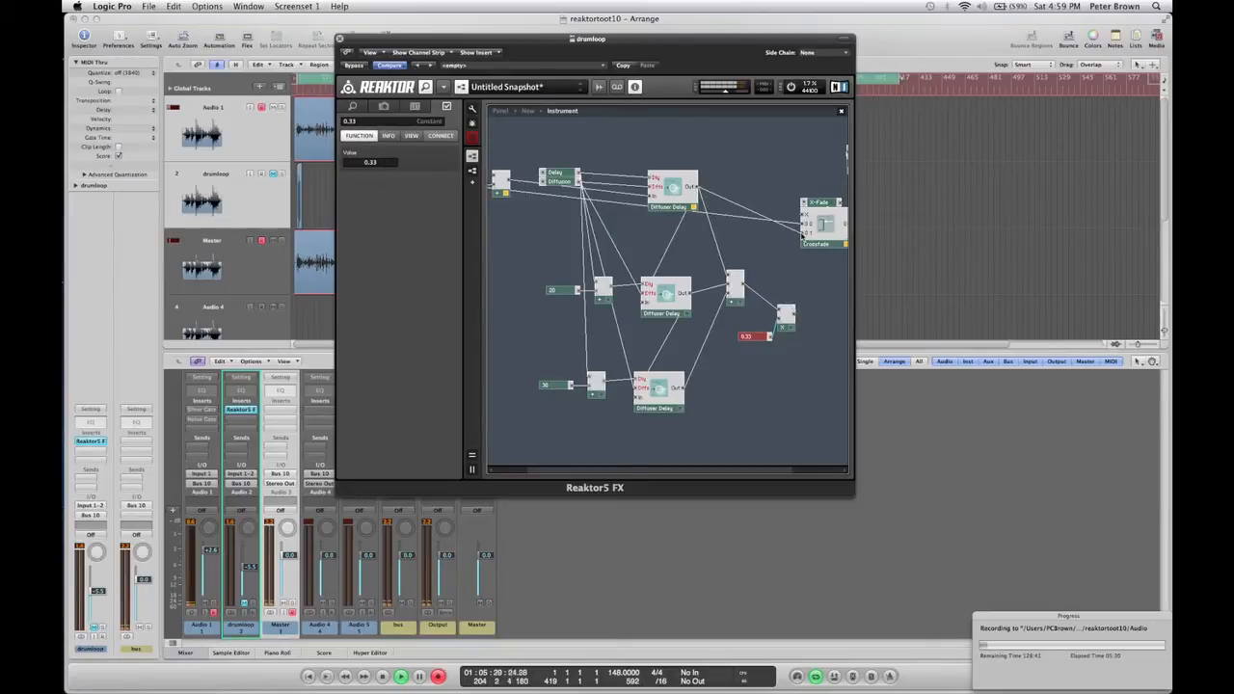
# Route the Multiply output into the Crossfade input and move the Delay control higher in the structure.
pyautogui.moveTo(794, 313); pyautogui.dragTo(802, 233)
pyautogui.moveTo(559, 182); pyautogui.dragTo(548, 142)
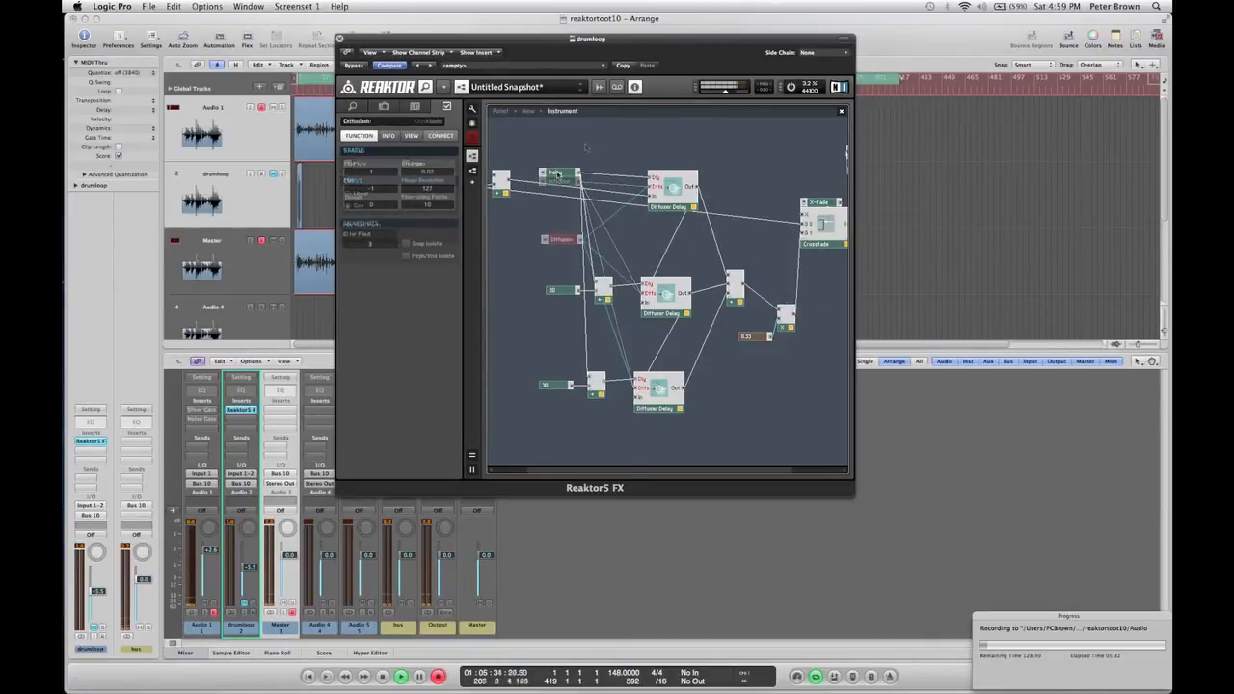
# Audition the effect in panel view during drumloop playback by adjusting the Delay and Diffusion knobs.
pyautogui.click(498, 113)
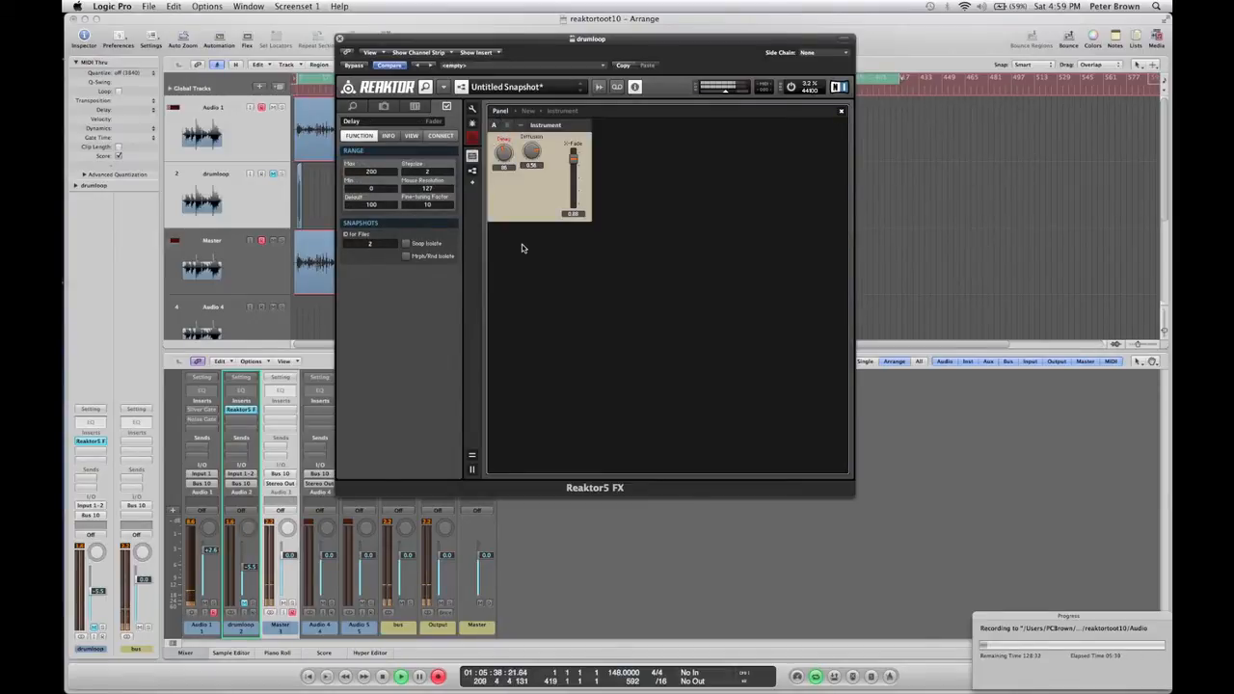
pyautogui.click(244, 605)
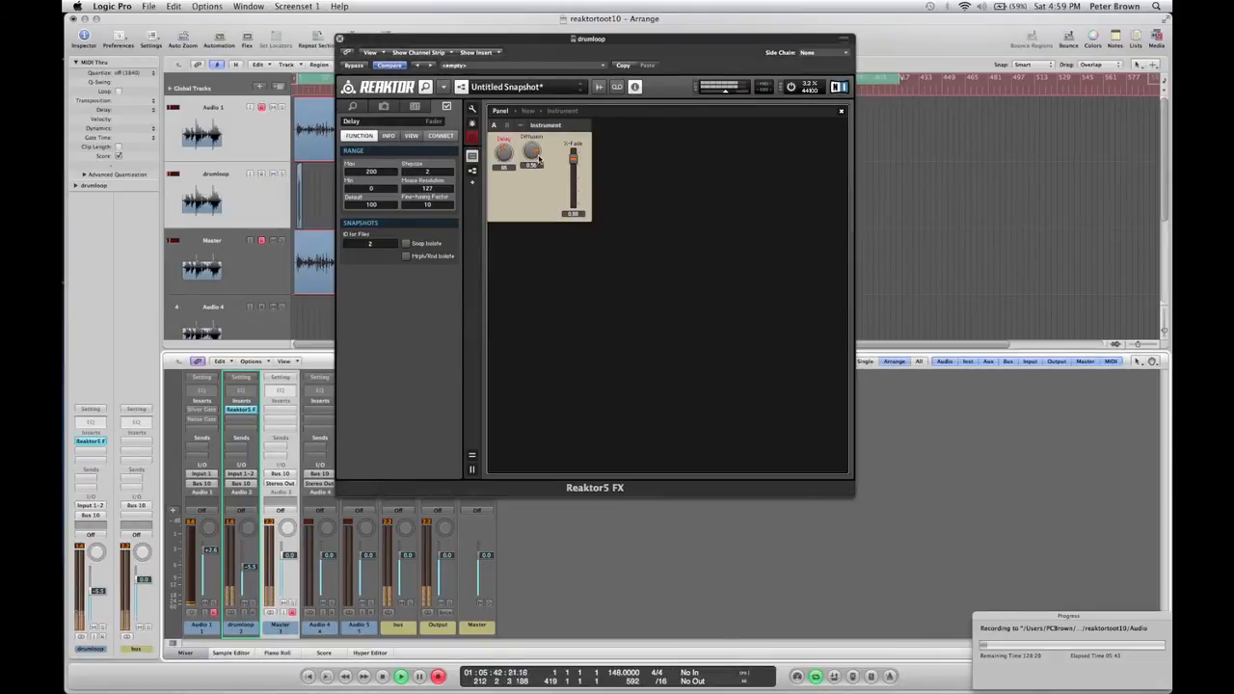
pyautogui.moveTo(506, 158); pyautogui.dragTo(502, 200)
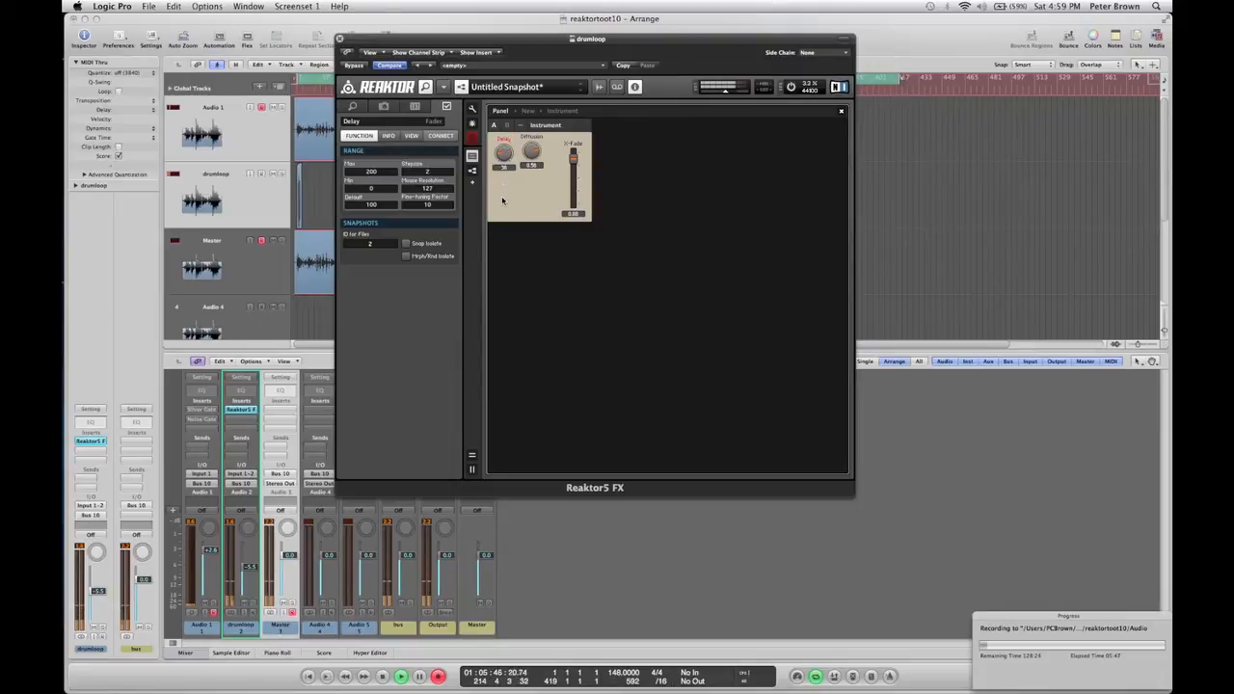
pyautogui.click(535, 145)
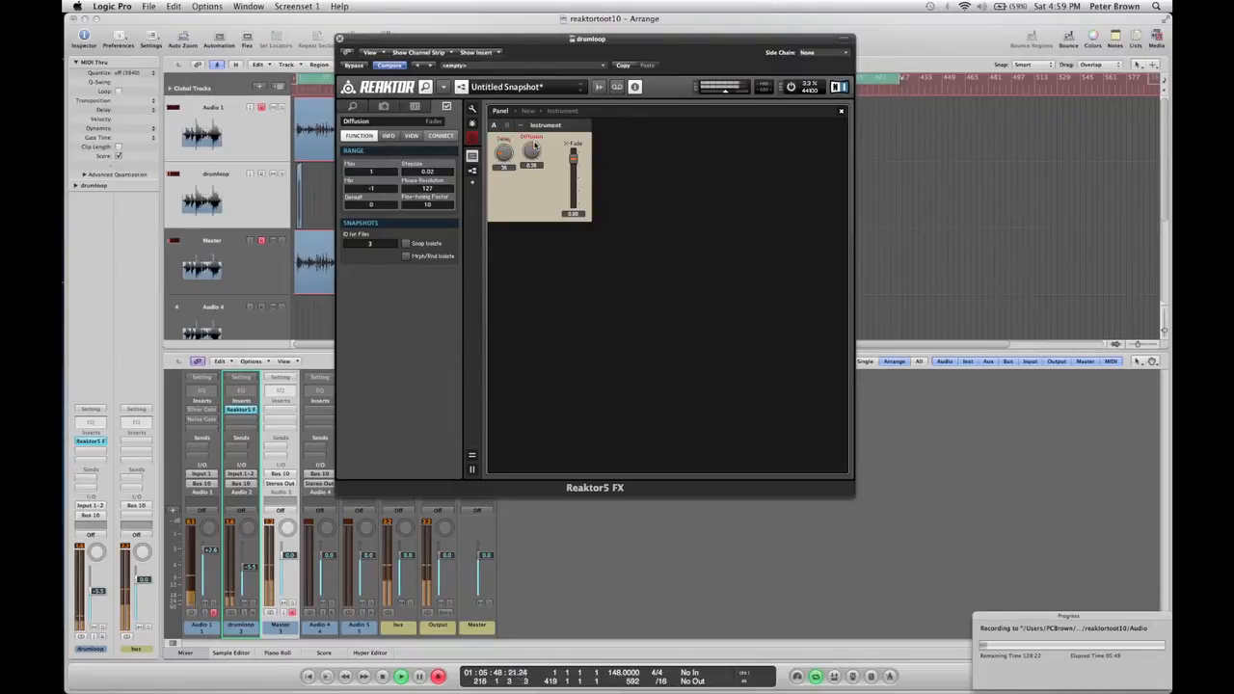
pyautogui.click(506, 154)
pyautogui.moveTo(533, 155); pyautogui.dragTo(535, 144)
pyautogui.click(499, 154)
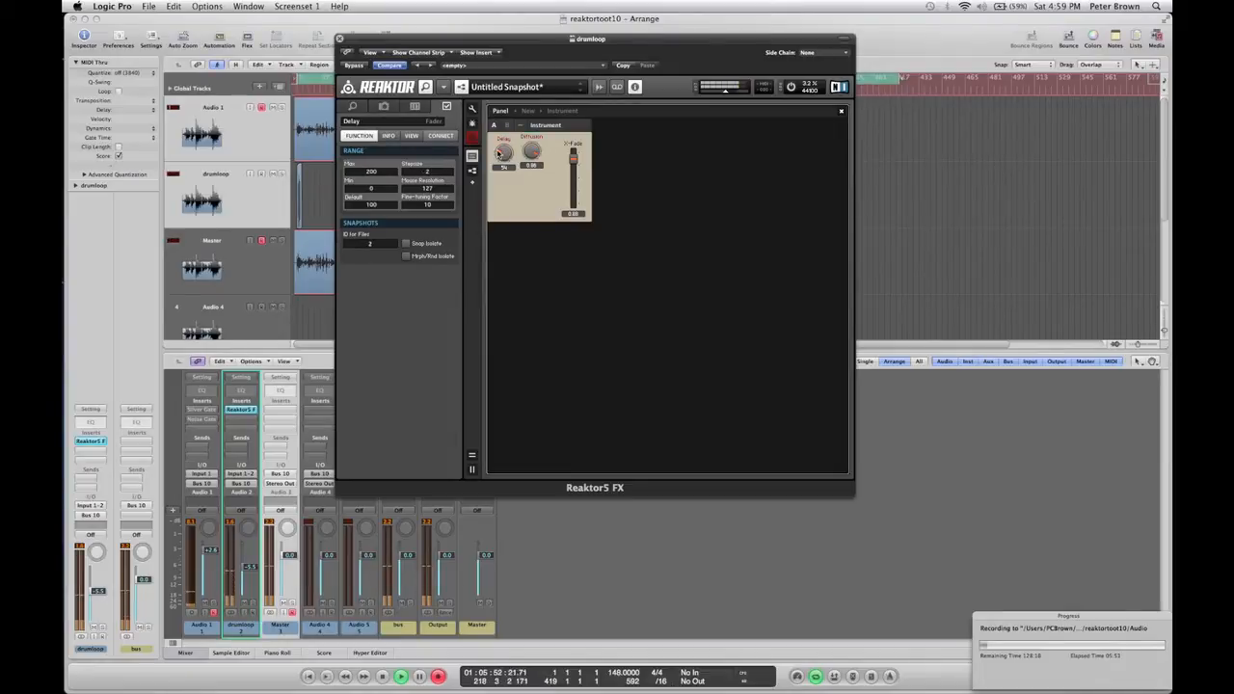
pyautogui.click(573, 160)
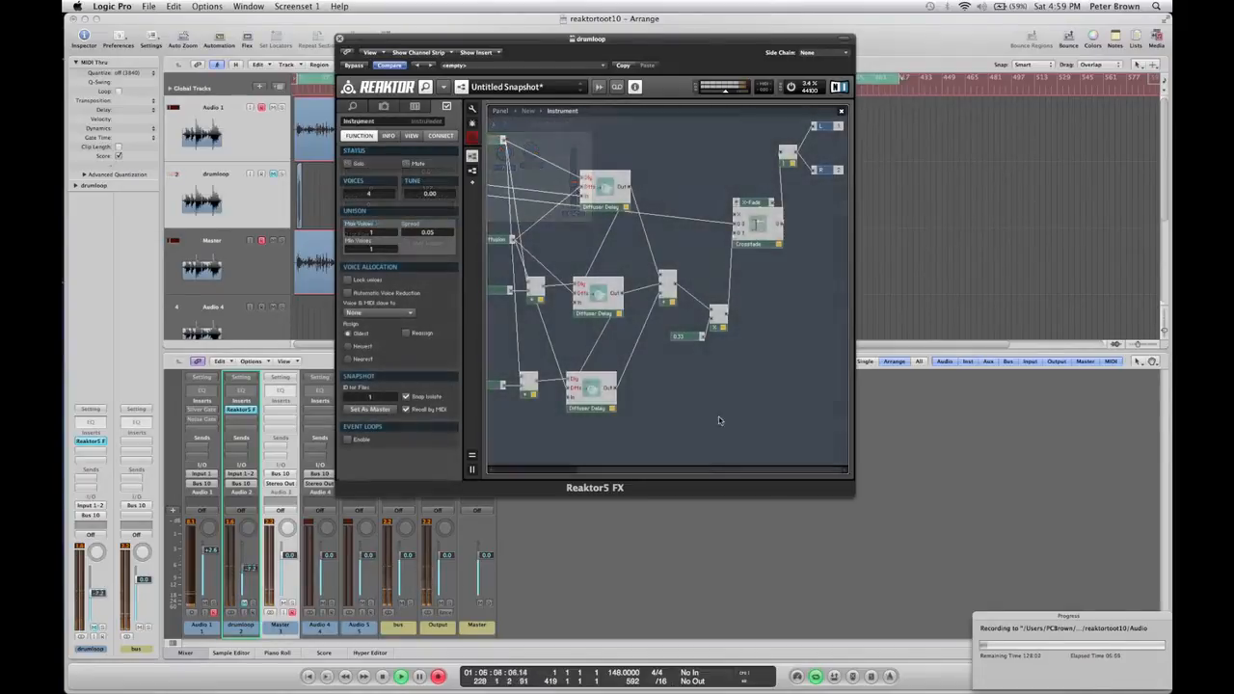
# Add a second Multiply module fed by the first Multiply's output and create a control on its other input.
pyautogui.rightClick(770, 440)
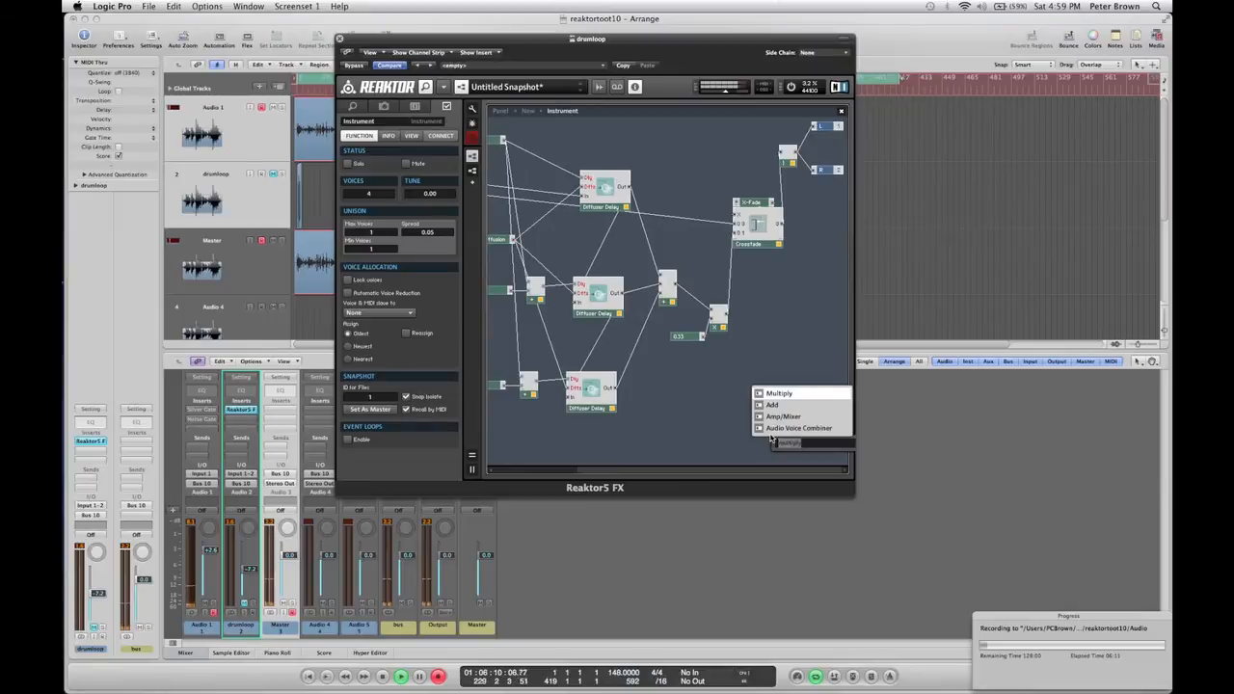
pyautogui.click(778, 442)
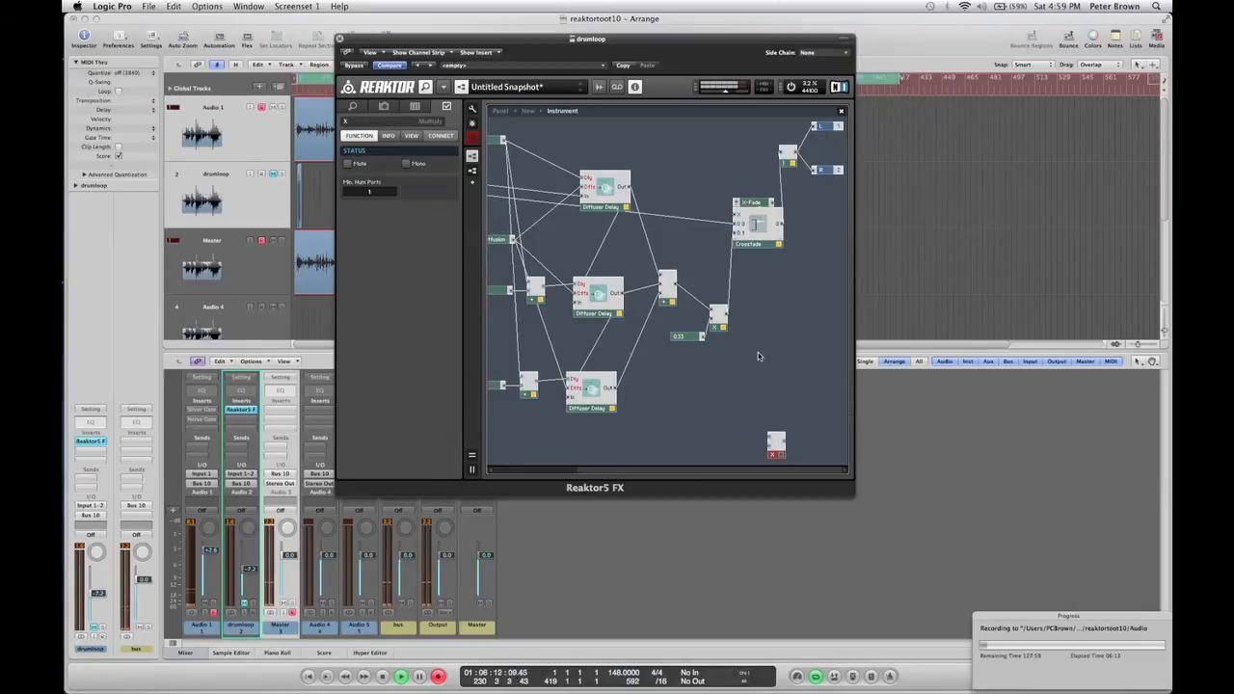
pyautogui.moveTo(723, 324); pyautogui.dragTo(769, 442)
pyautogui.rightClick(768, 443)
pyautogui.click(783, 451)
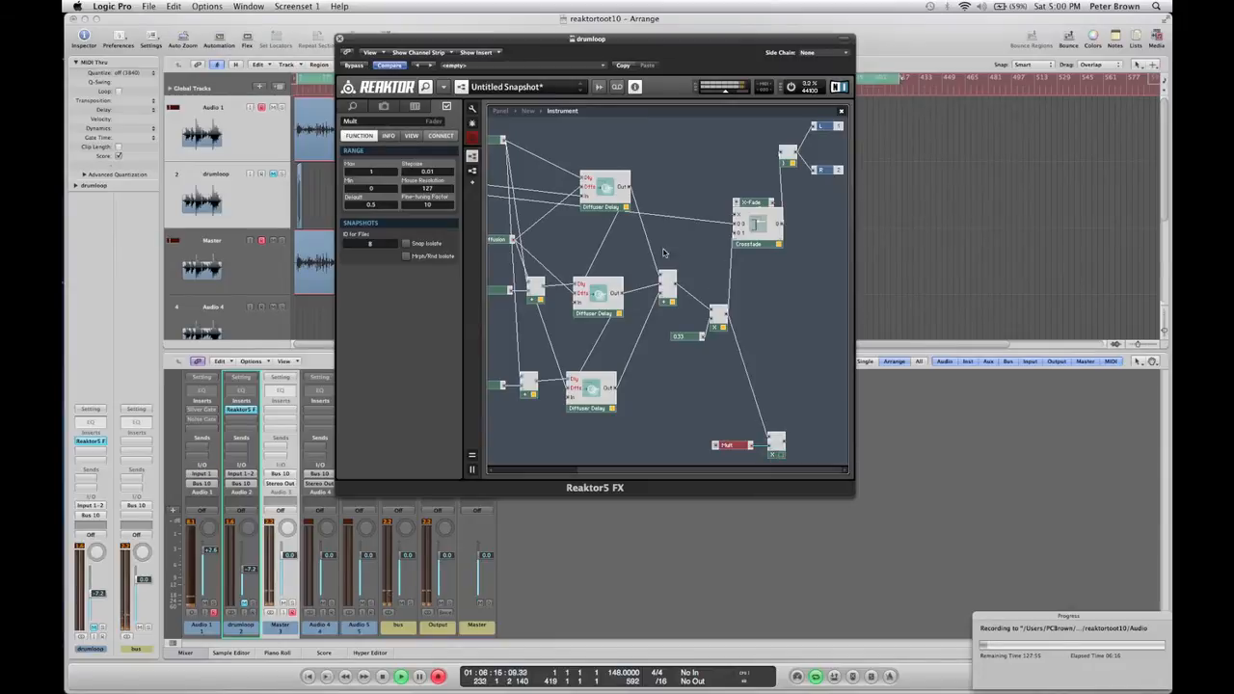
# In the panel, move the new knob below Delay and Diffusion and rename it FB.
pyautogui.click(498, 111)
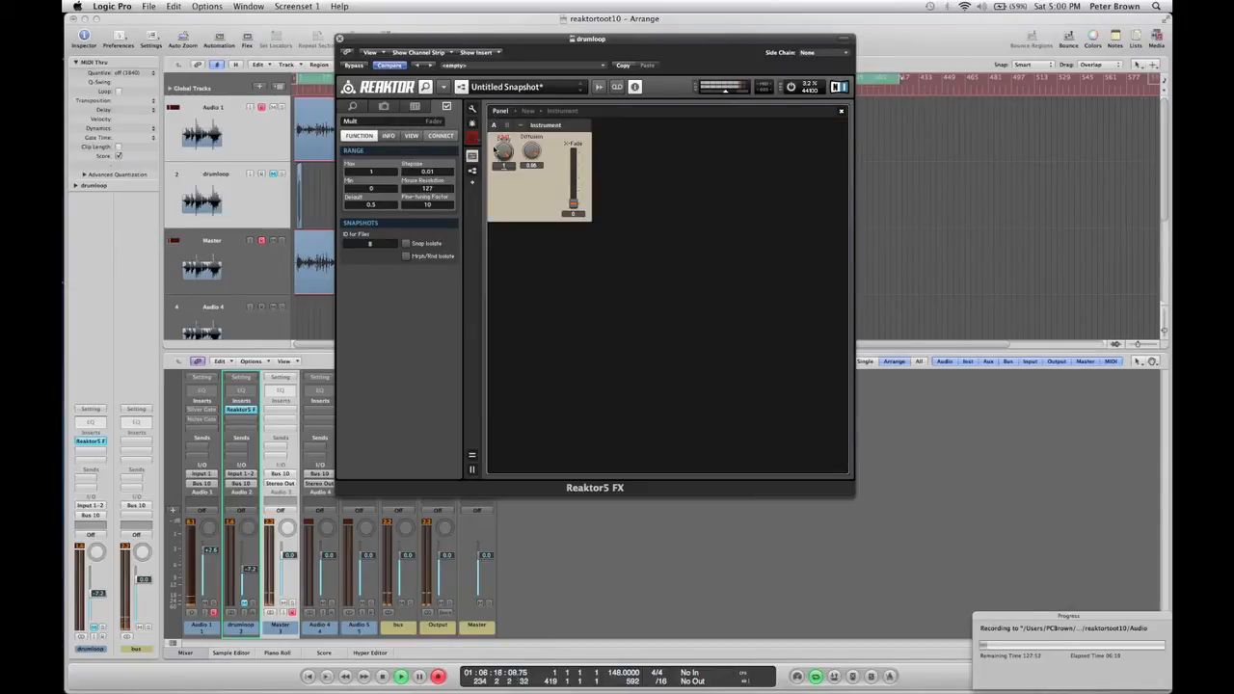
pyautogui.moveTo(498, 148); pyautogui.dragTo(559, 196)
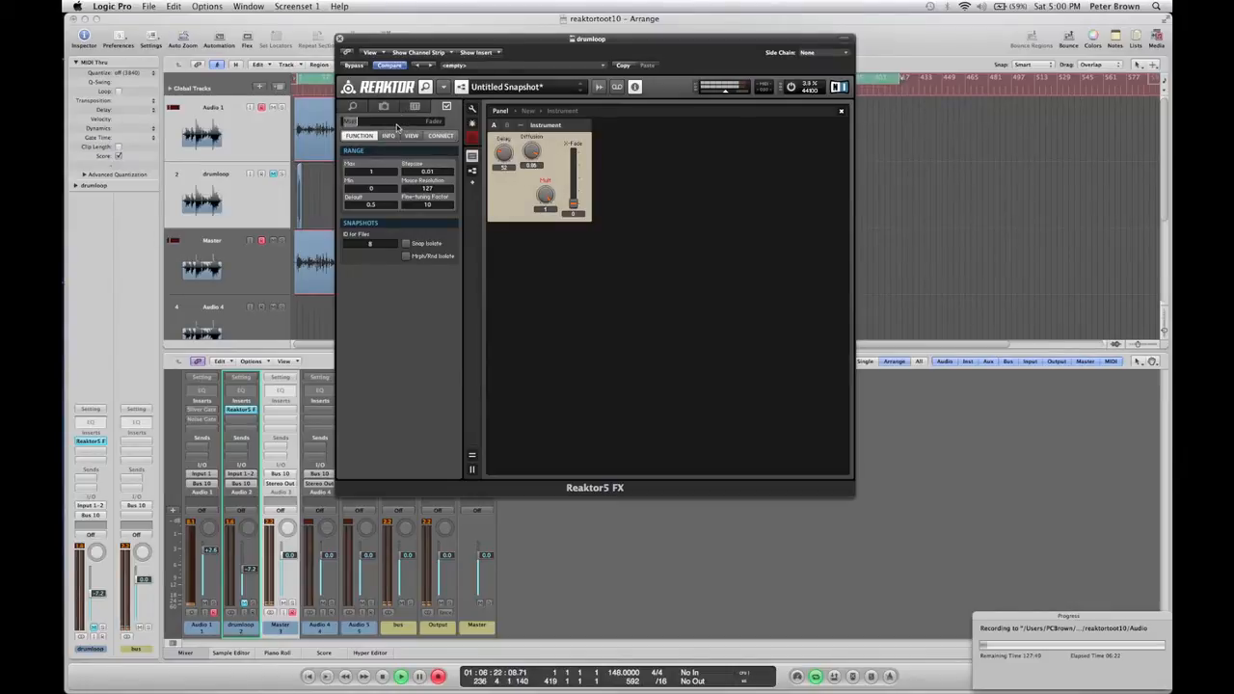
pyautogui.write('FB')
# Wire the FB Multiply module's output back into the Add module feeding the delays to create feedback.
pyautogui.doubleClick(530, 199)
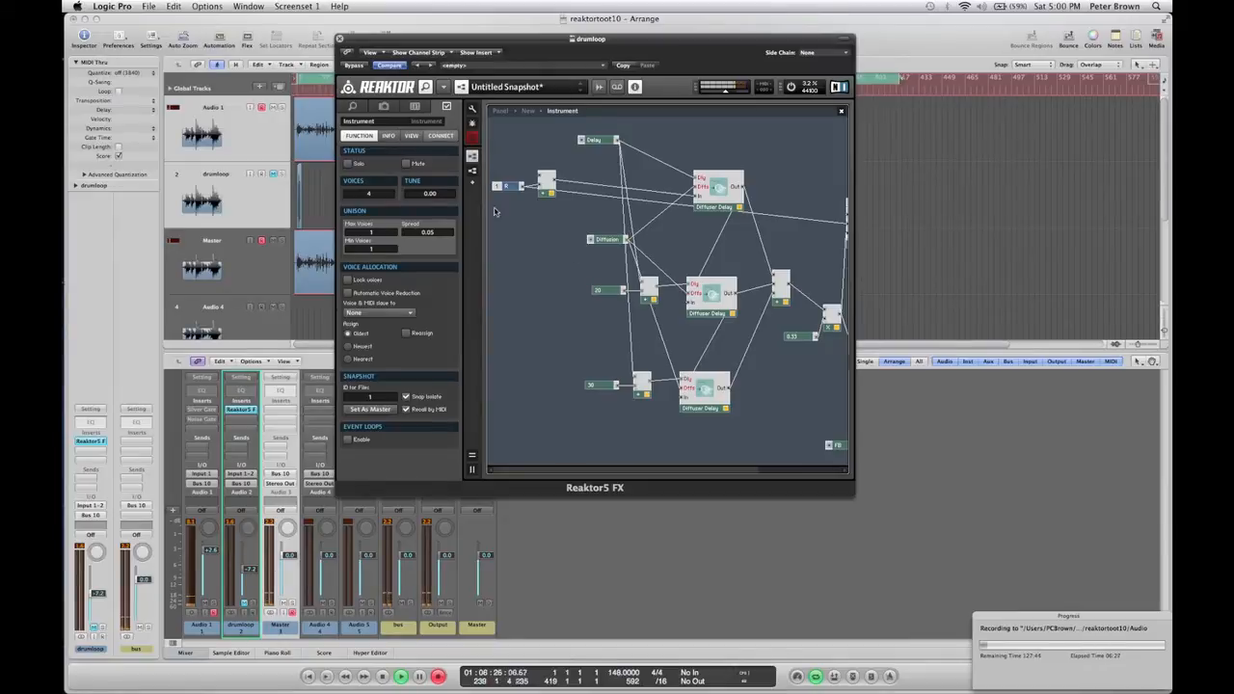
pyautogui.click(544, 177)
pyautogui.moveTo(730, 473); pyautogui.dragTo(817, 472)
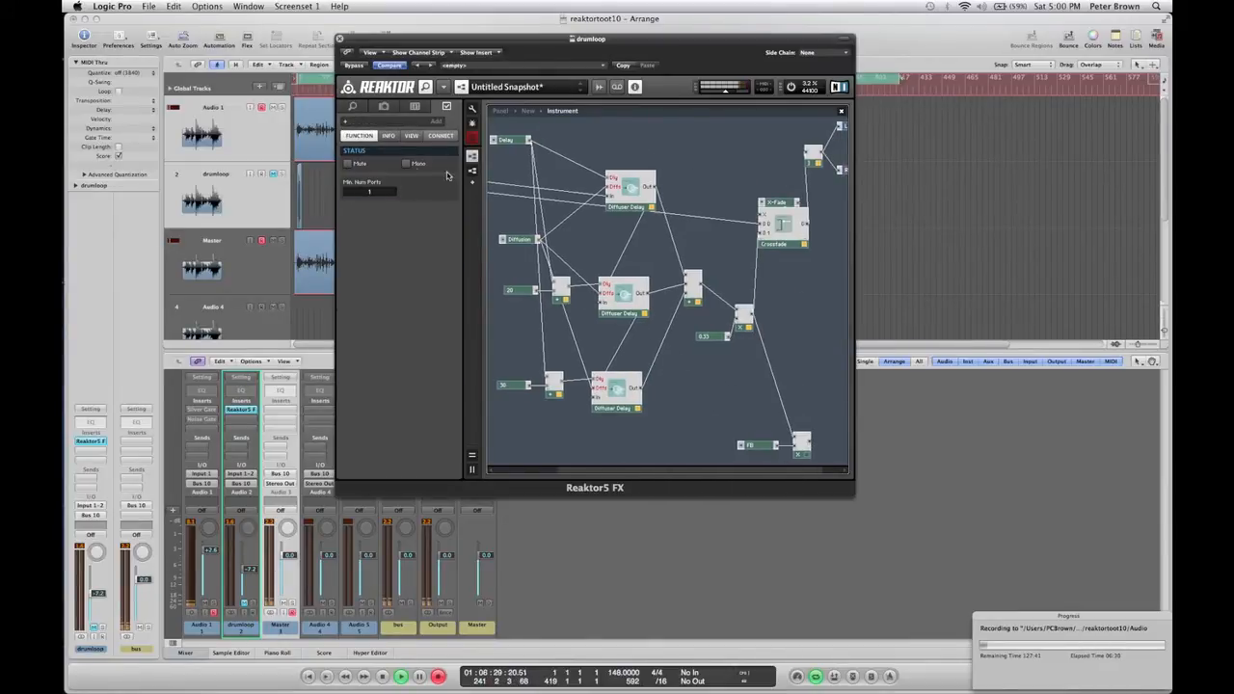
pyautogui.moveTo(447, 177); pyautogui.dragTo(495, 178)
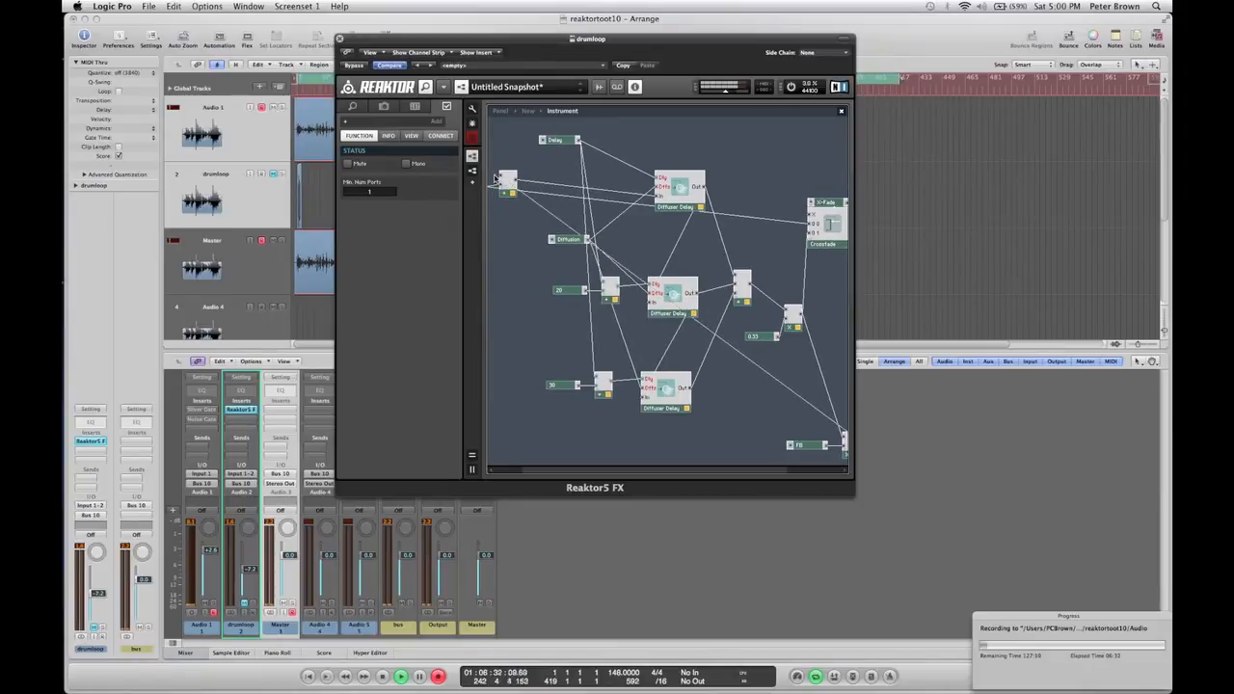
# Audition the feedback in panel view by raising the X-Fade fader and adjusting the Delay and FB knobs.
pyautogui.click(500, 111)
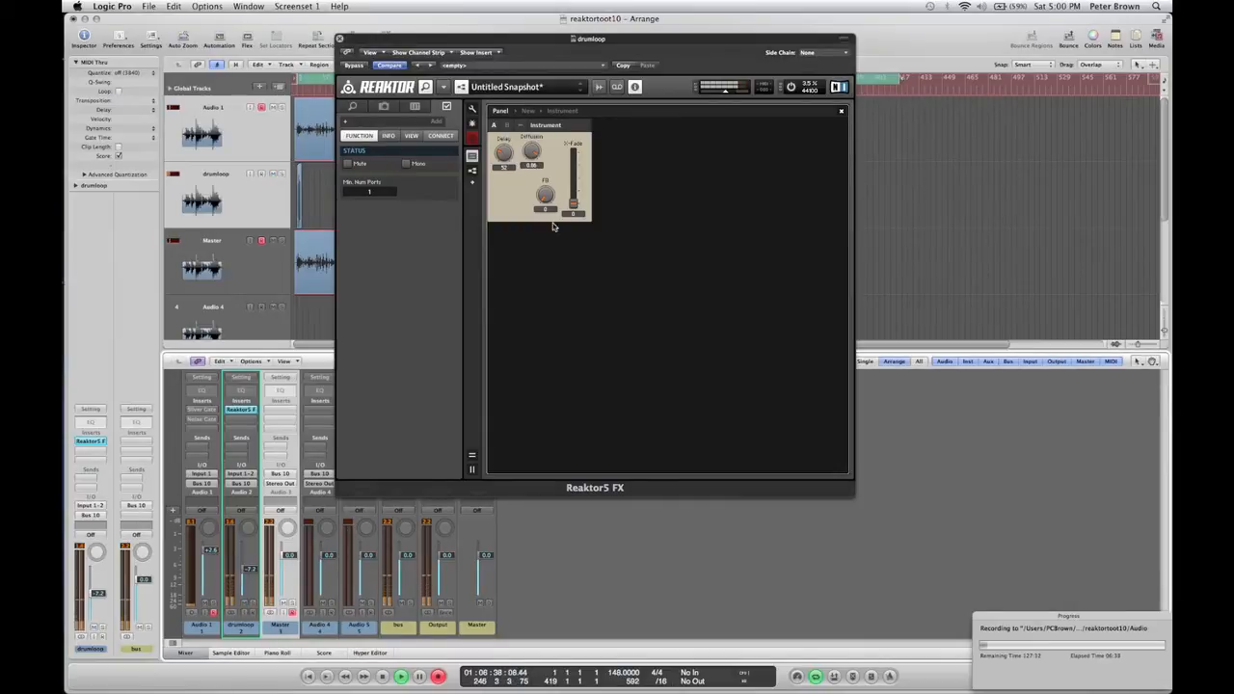
pyautogui.moveTo(573, 204); pyautogui.dragTo(574, 179)
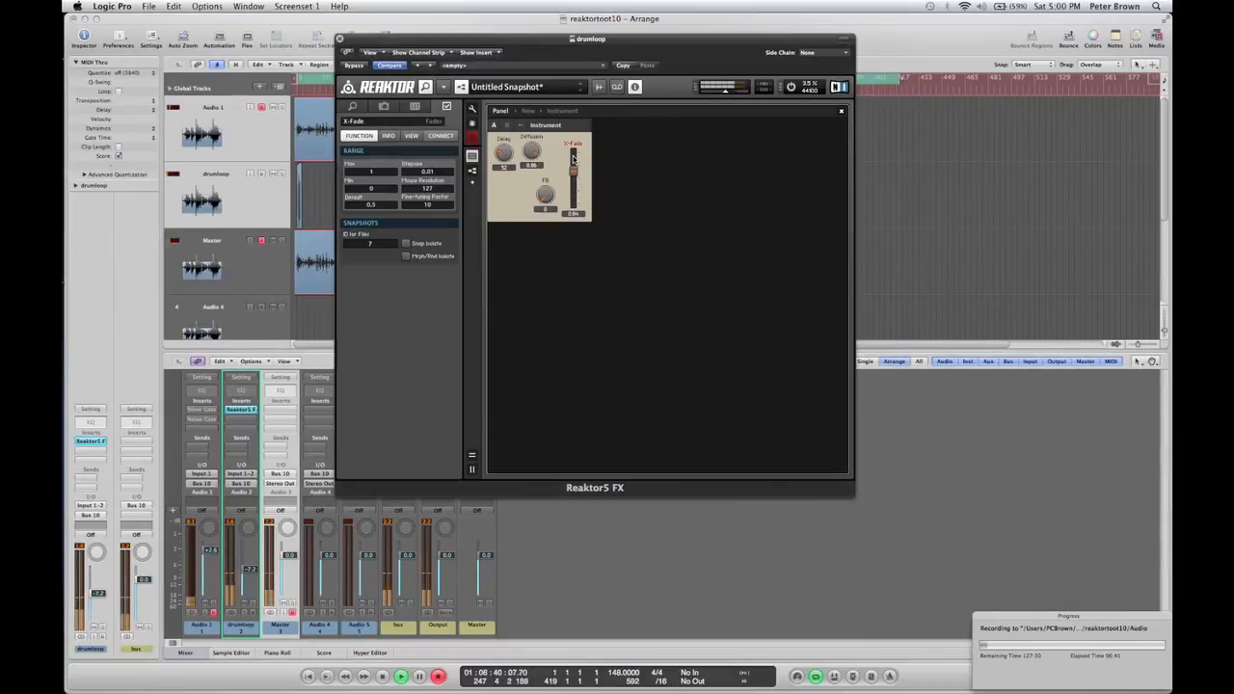
pyautogui.click(546, 196)
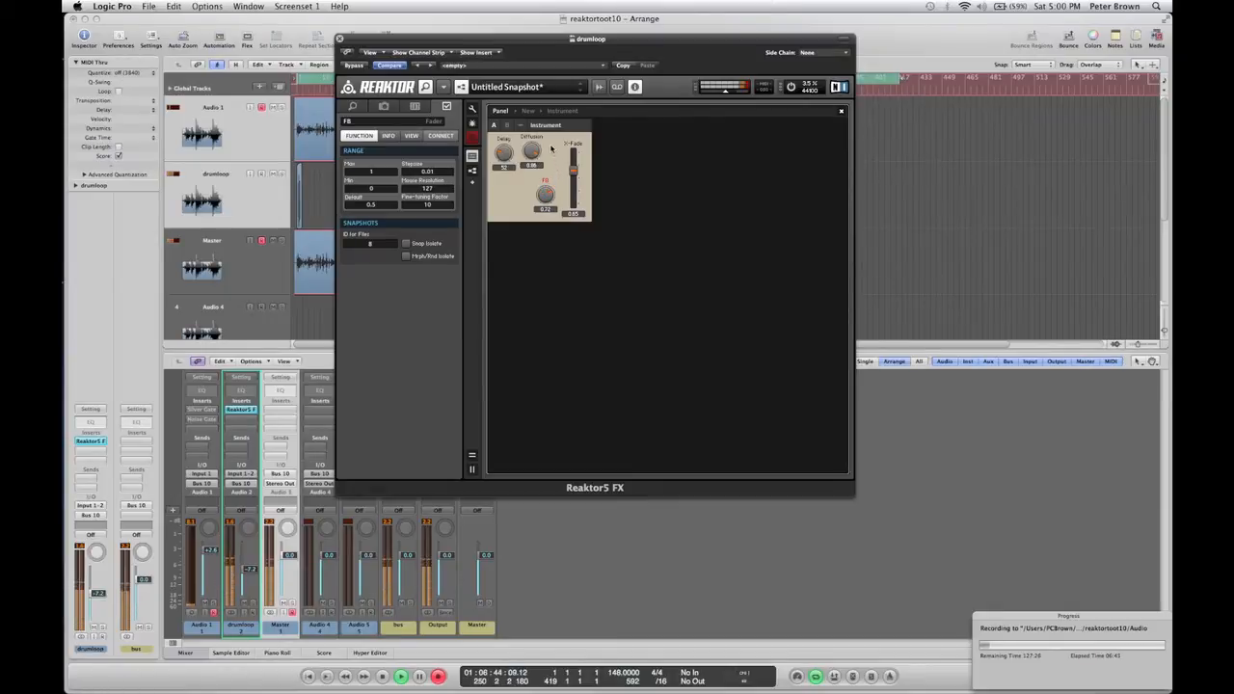
pyautogui.moveTo(504, 154); pyautogui.dragTo(513, 117)
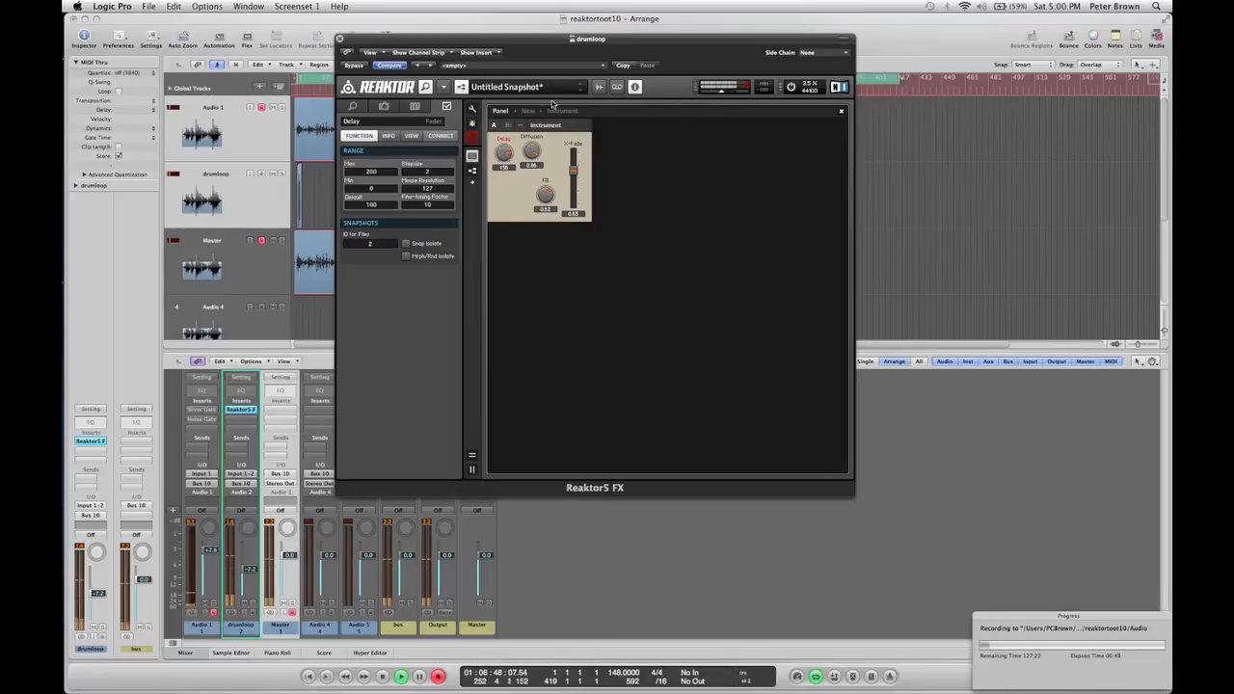
pyautogui.moveTo(508, 147); pyautogui.dragTo(553, 221)
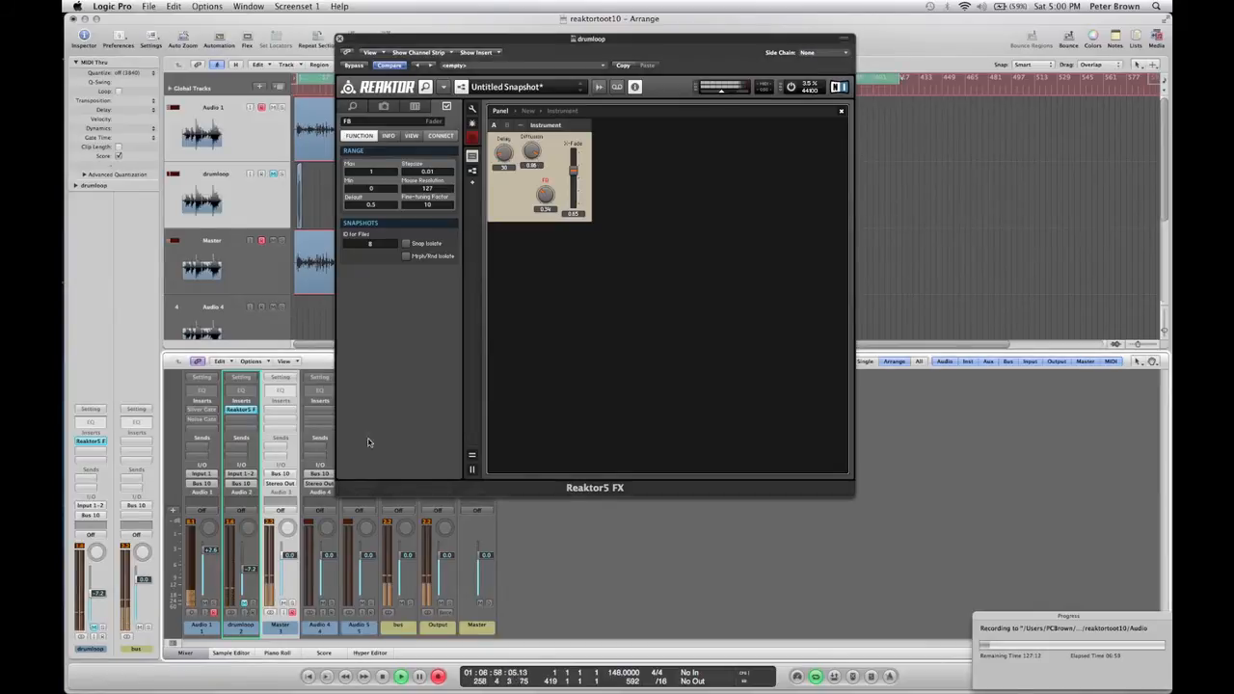
# Open the instrument structure, insert a Multiply module, and move the Diffusion control to the upper left.
pyautogui.doubleClick(504, 188)
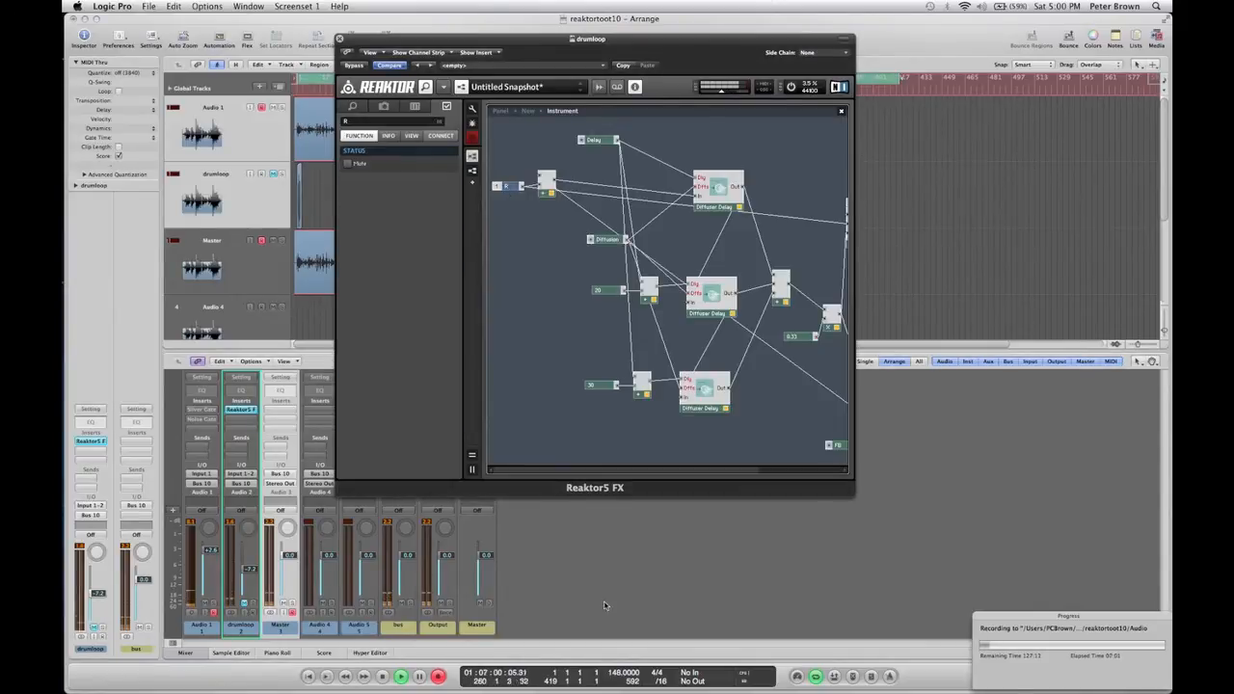
pyautogui.moveTo(629, 472); pyautogui.dragTo(660, 468)
pyautogui.click(541, 276)
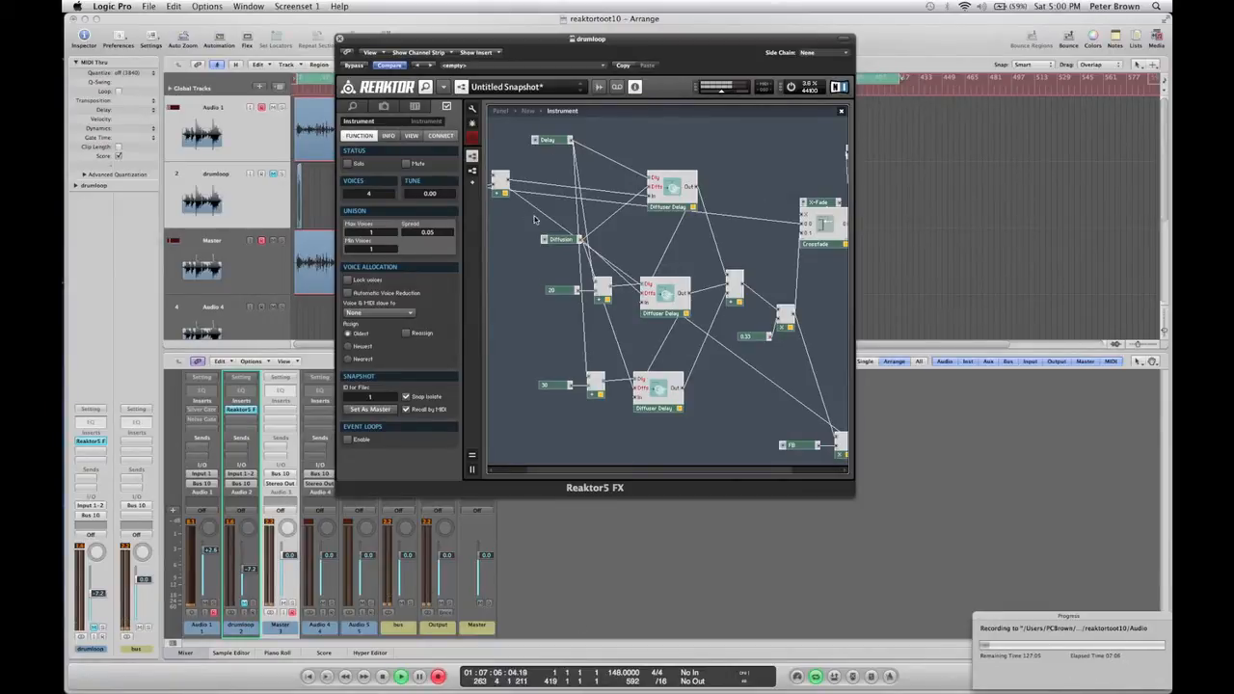
pyautogui.moveTo(594, 469); pyautogui.dragTo(557, 472)
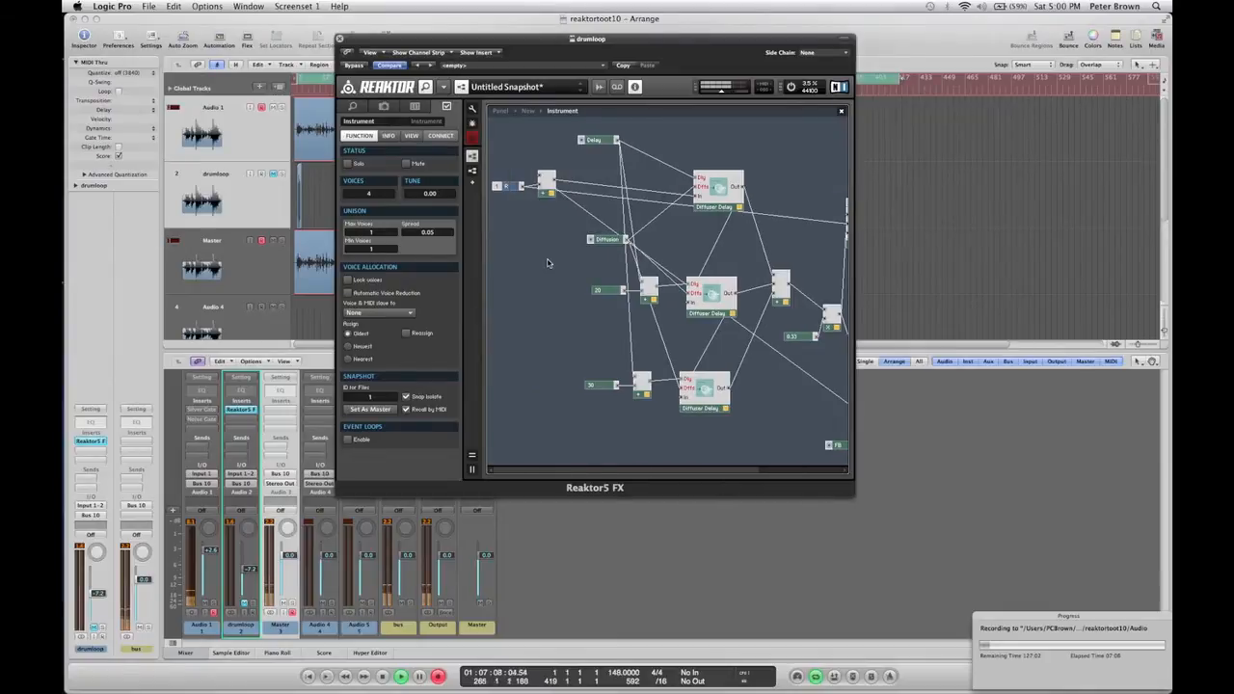
pyautogui.doubleClick(547, 262)
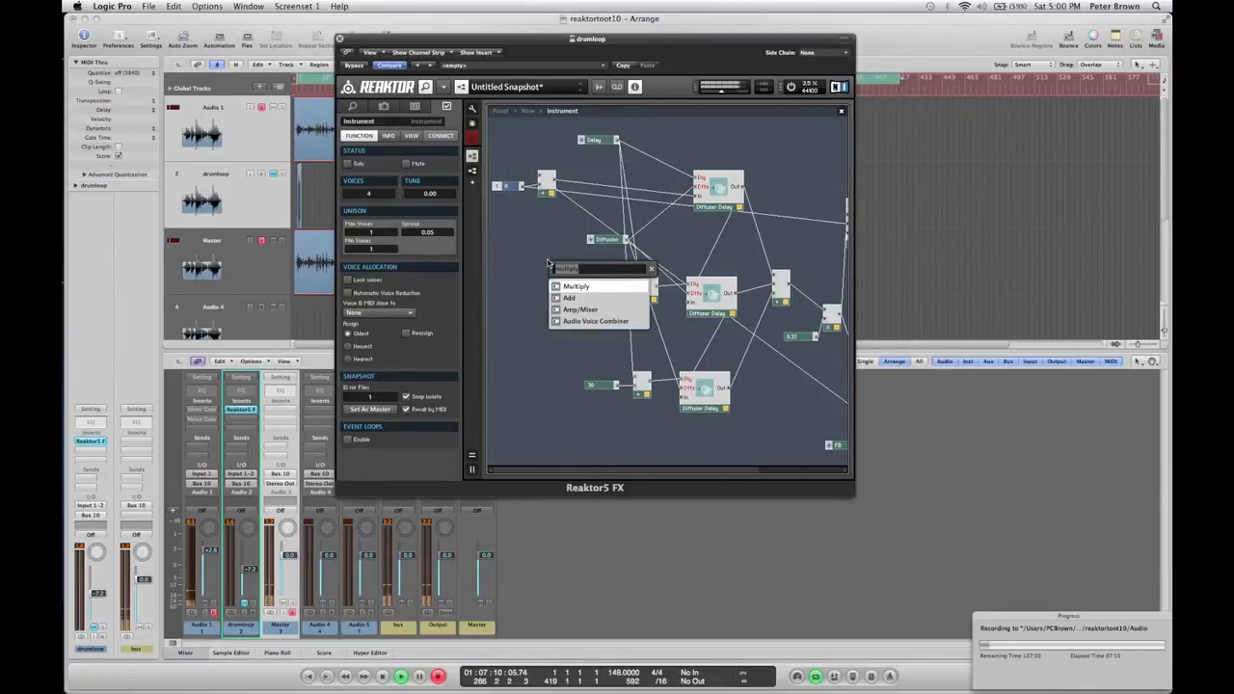
pyautogui.press('Return')
pyautogui.moveTo(611, 242); pyautogui.dragTo(543, 153)
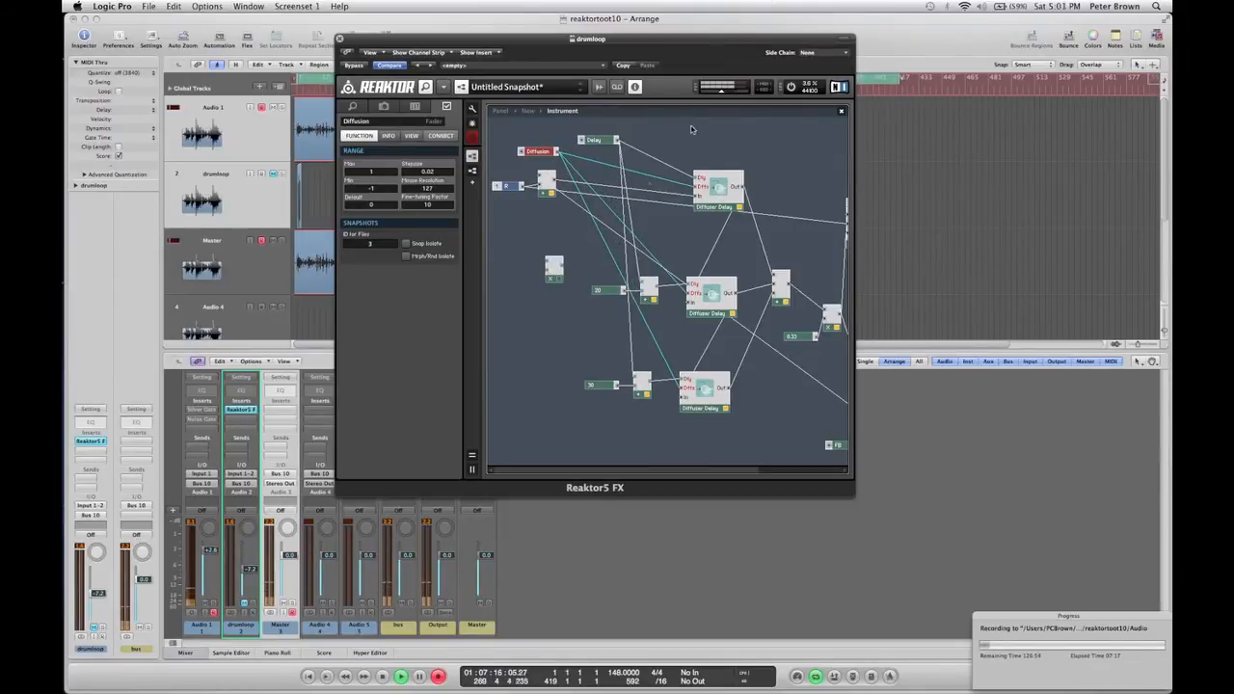
pyautogui.click(569, 246)
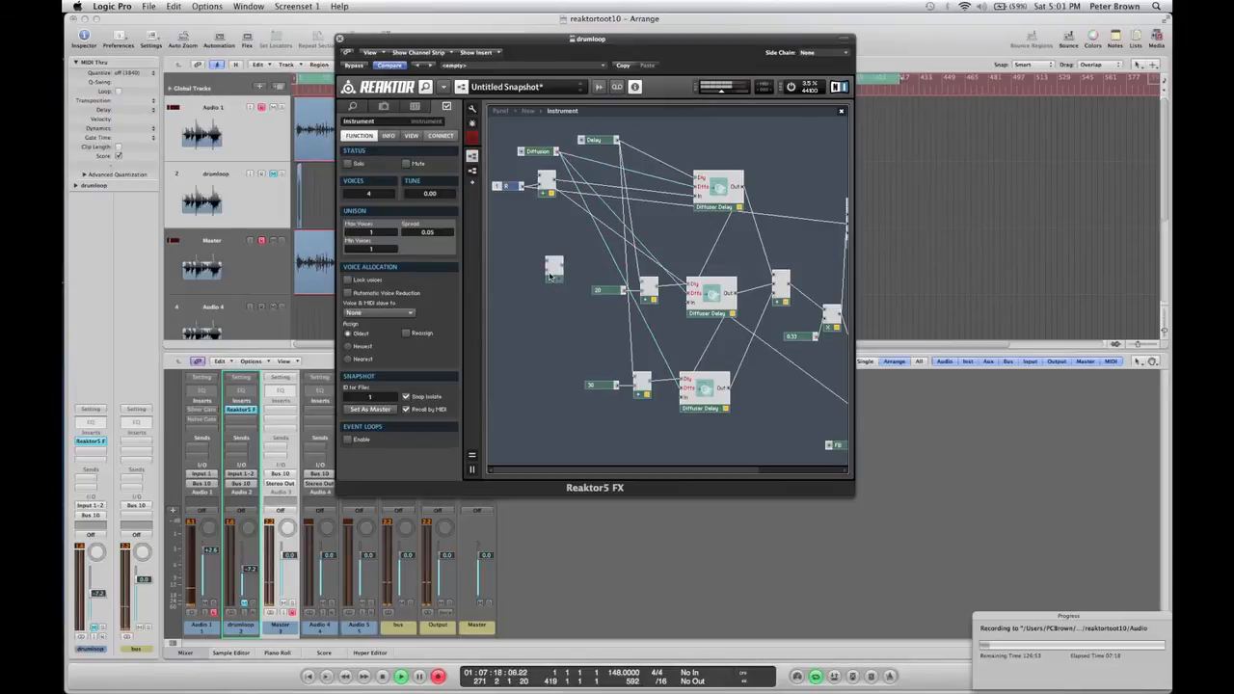
# Wire the Diffusion control into the new Multiply and give its other input a constant of 0.1.
pyautogui.moveTo(707, 187)
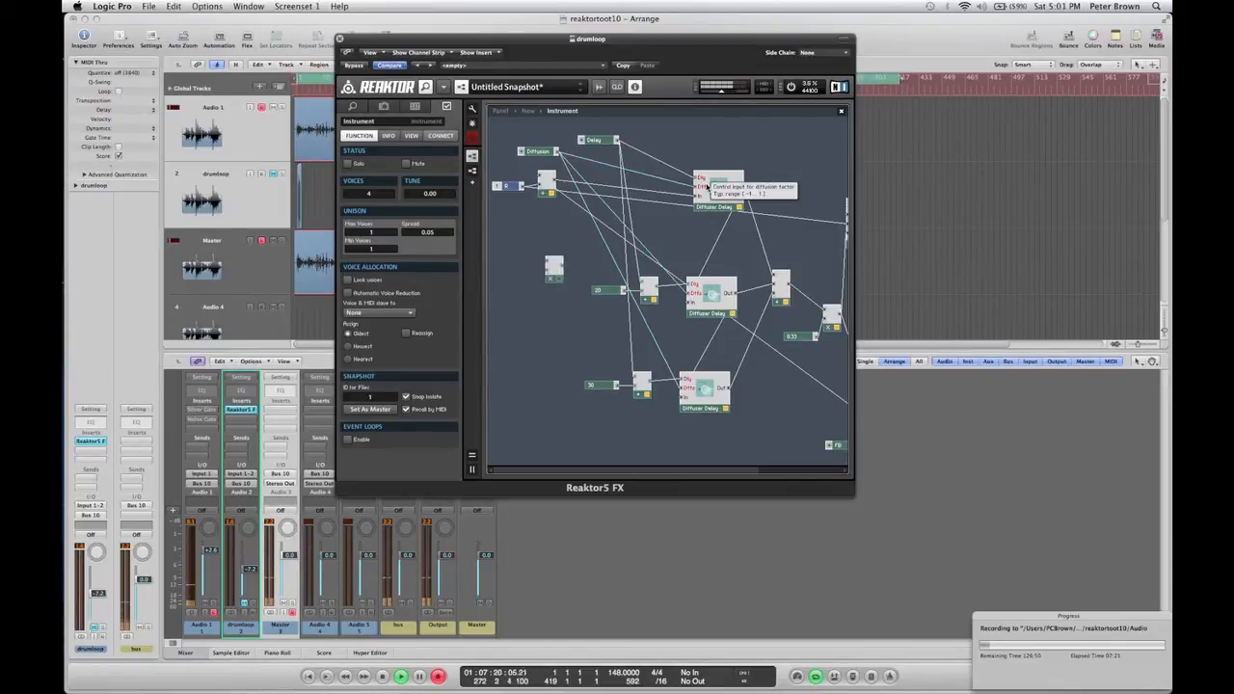
pyautogui.click(554, 270)
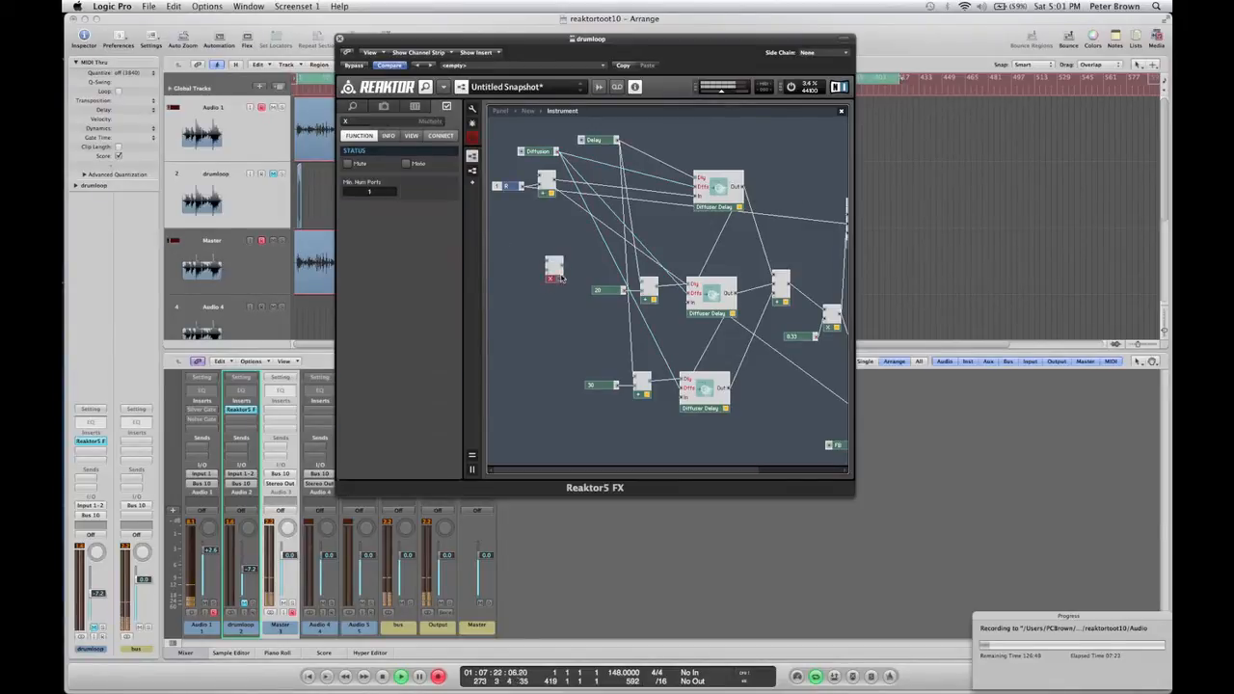
pyautogui.moveTo(553, 270); pyautogui.dragTo(574, 261)
pyautogui.moveTo(556, 155); pyautogui.dragTo(565, 256)
pyautogui.rightClick(566, 257)
pyautogui.click(579, 270)
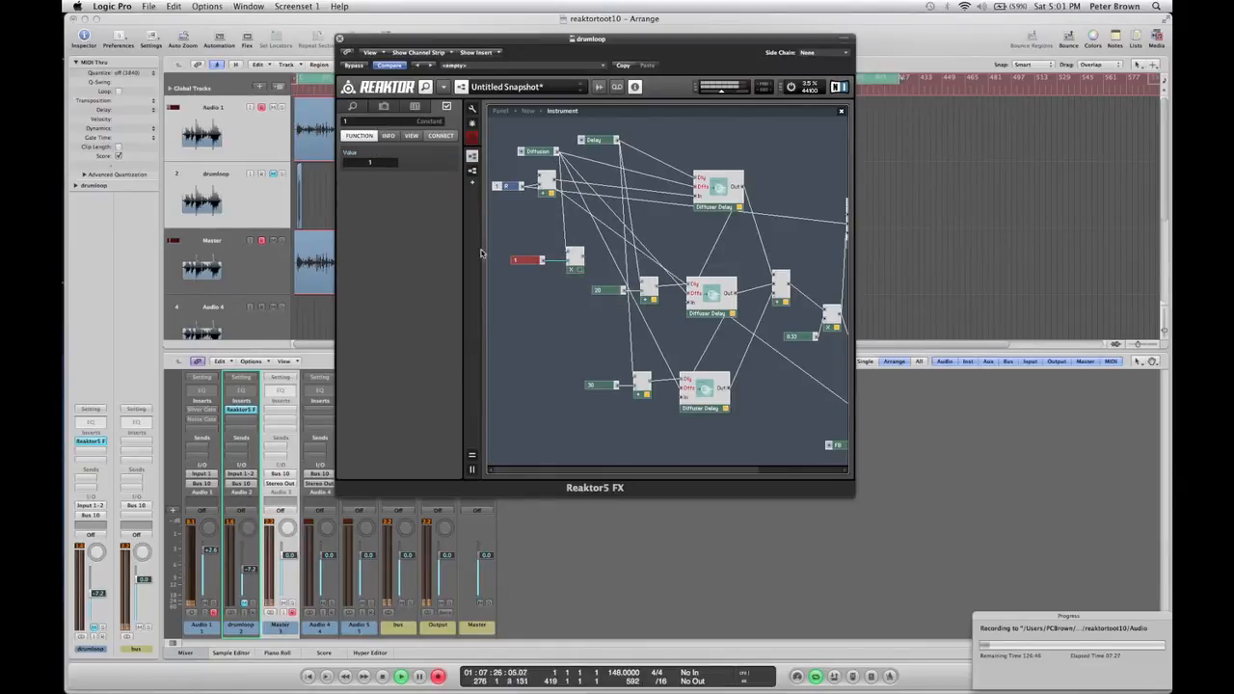
pyautogui.doubleClick(383, 163)
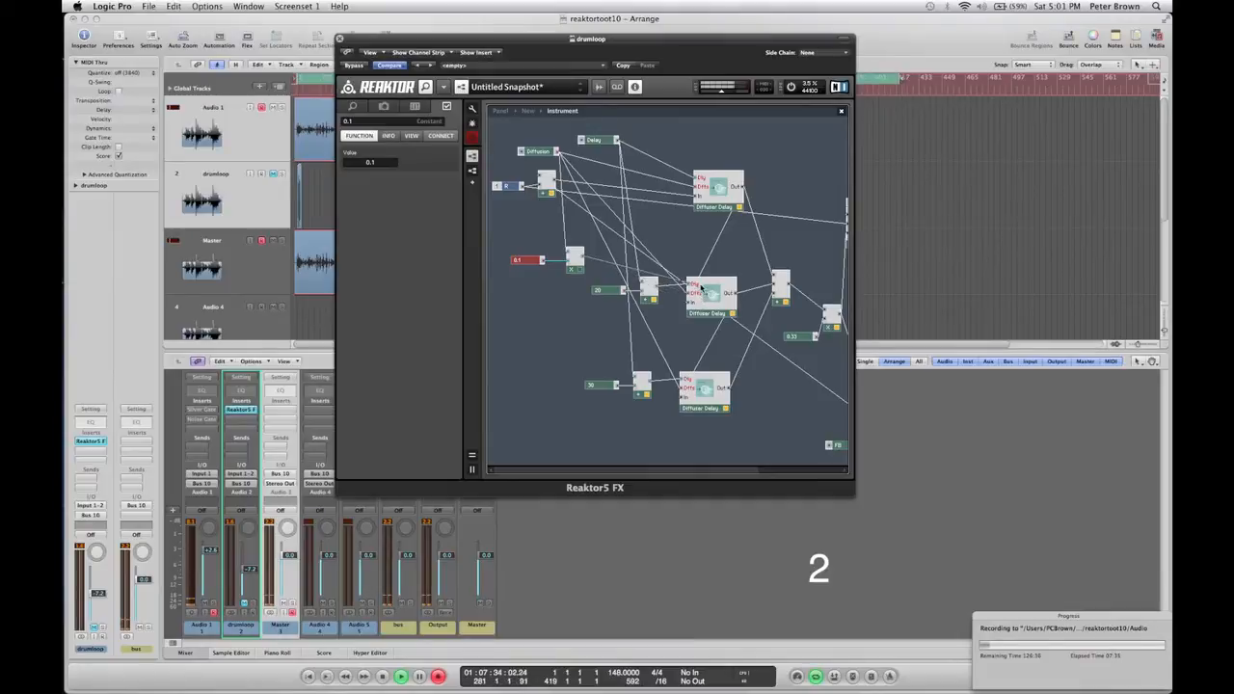
# Duplicate the Multiply with its constant and set the duplicate constant to 0.7.
pyautogui.rightClick(578, 302)
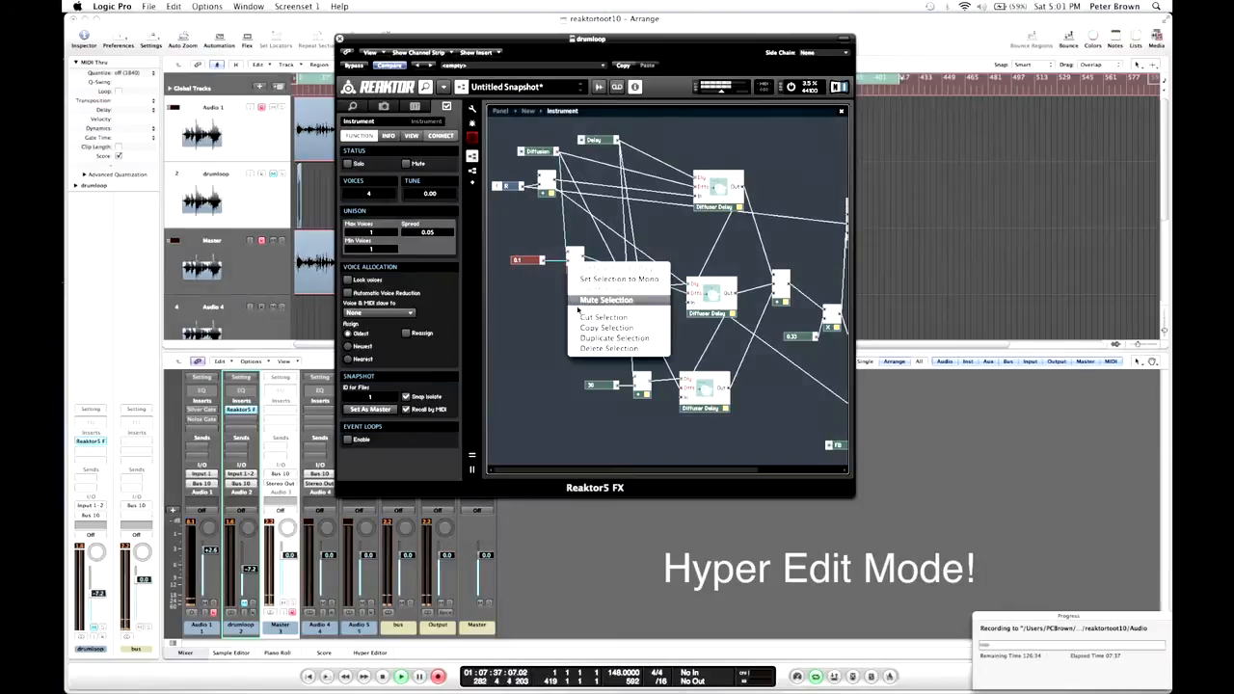
pyautogui.click(616, 337)
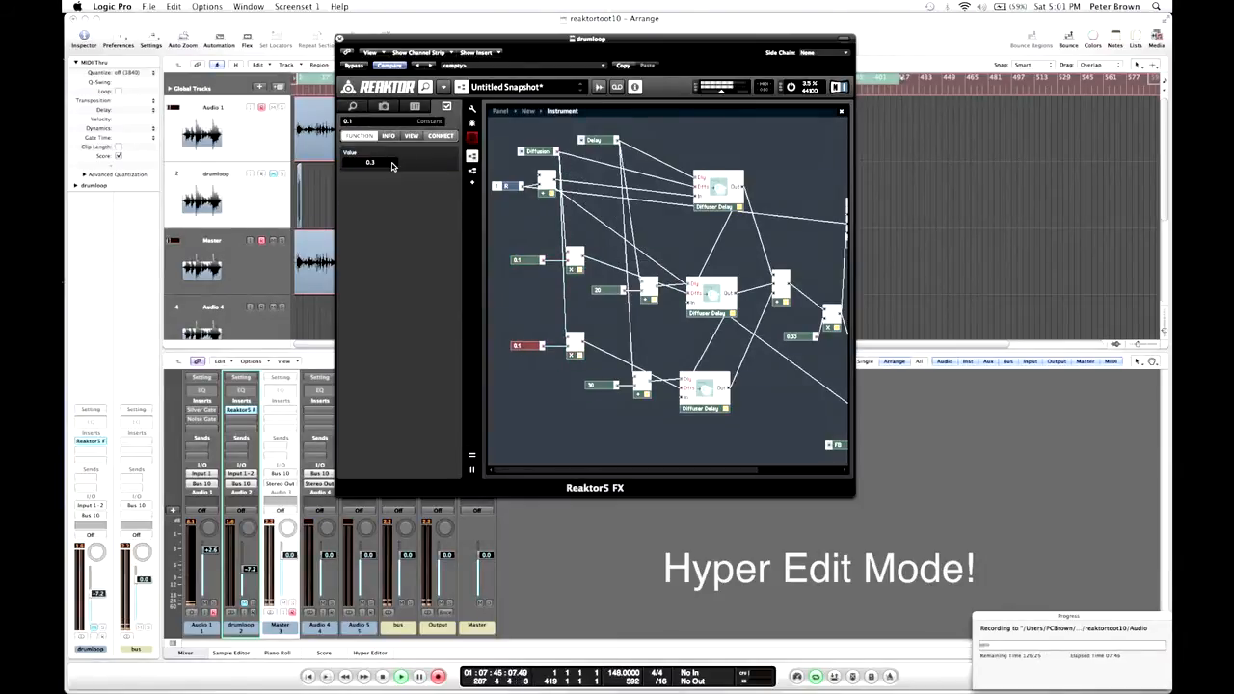
pyautogui.click(520, 222)
pyautogui.click(472, 155)
pyautogui.moveTo(531, 152); pyautogui.dragTo(549, 178)
pyautogui.click(471, 155)
pyautogui.click(526, 345)
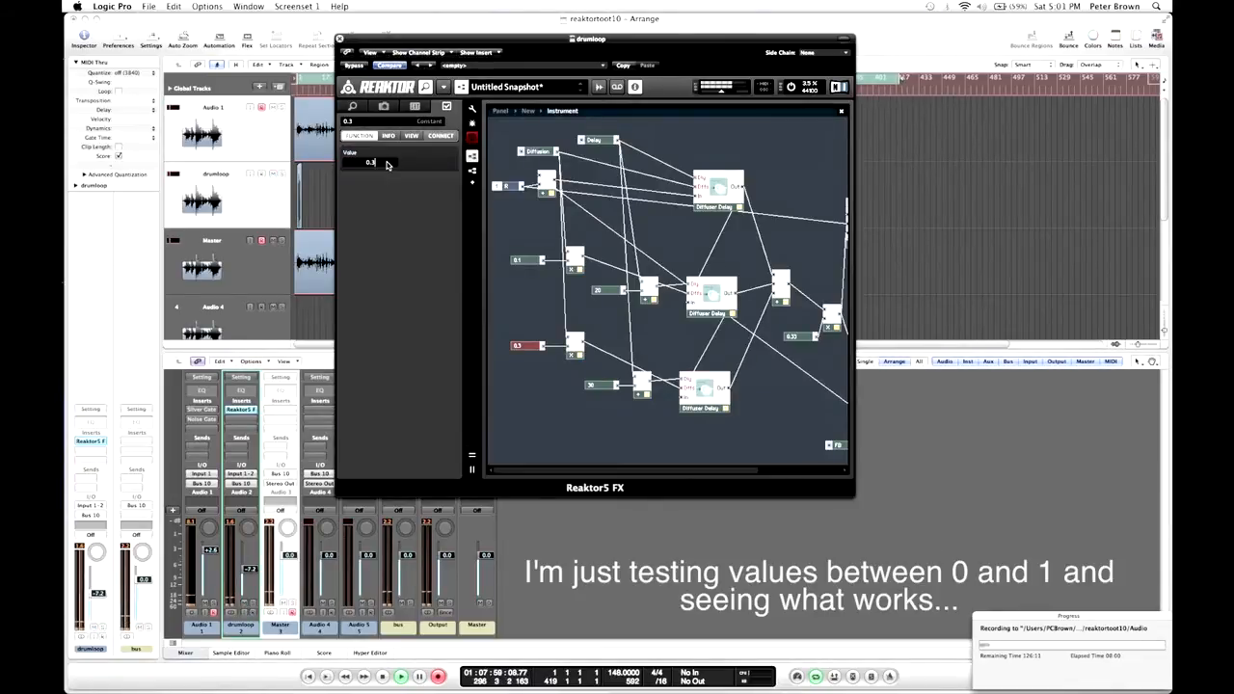
pyautogui.press('BackSpace')
pyautogui.write('7')
pyautogui.press('Return')
# Set the first Multiply's constant to 0.4.
pyautogui.click(524, 259)
pyautogui.click(387, 166)
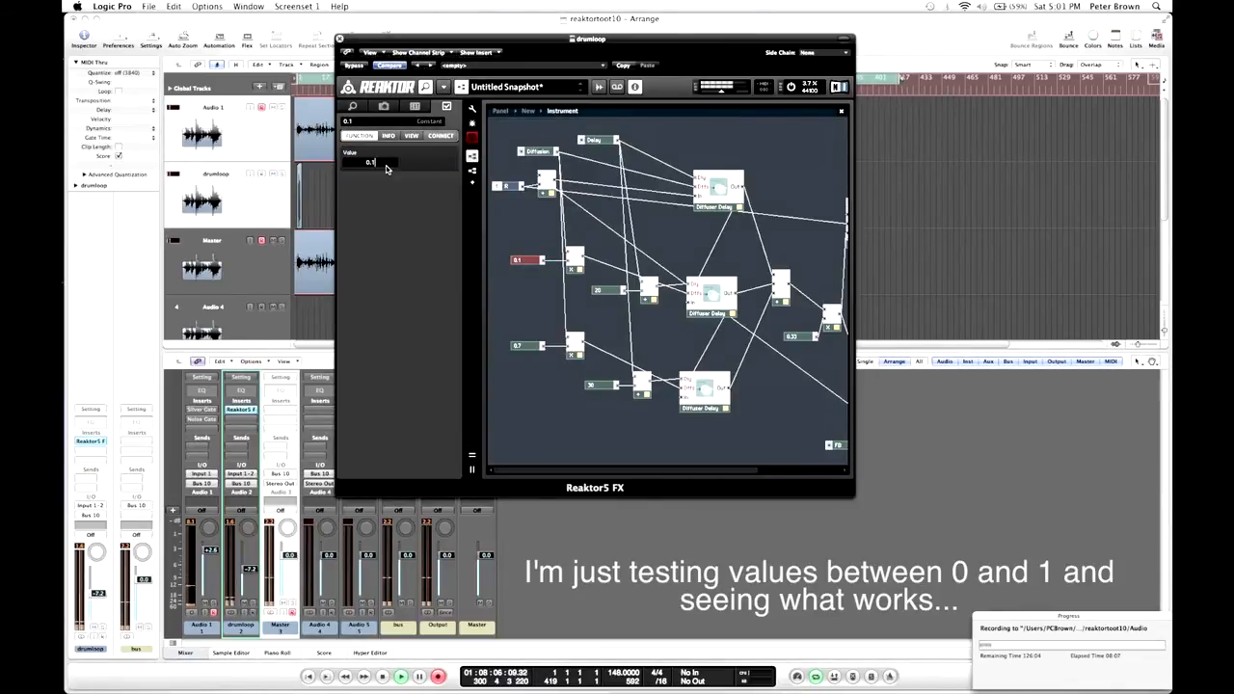
pyautogui.press('BackSpace')
pyautogui.write('4')
pyautogui.press('Return')
pyautogui.hscroll(2, 640, 434)
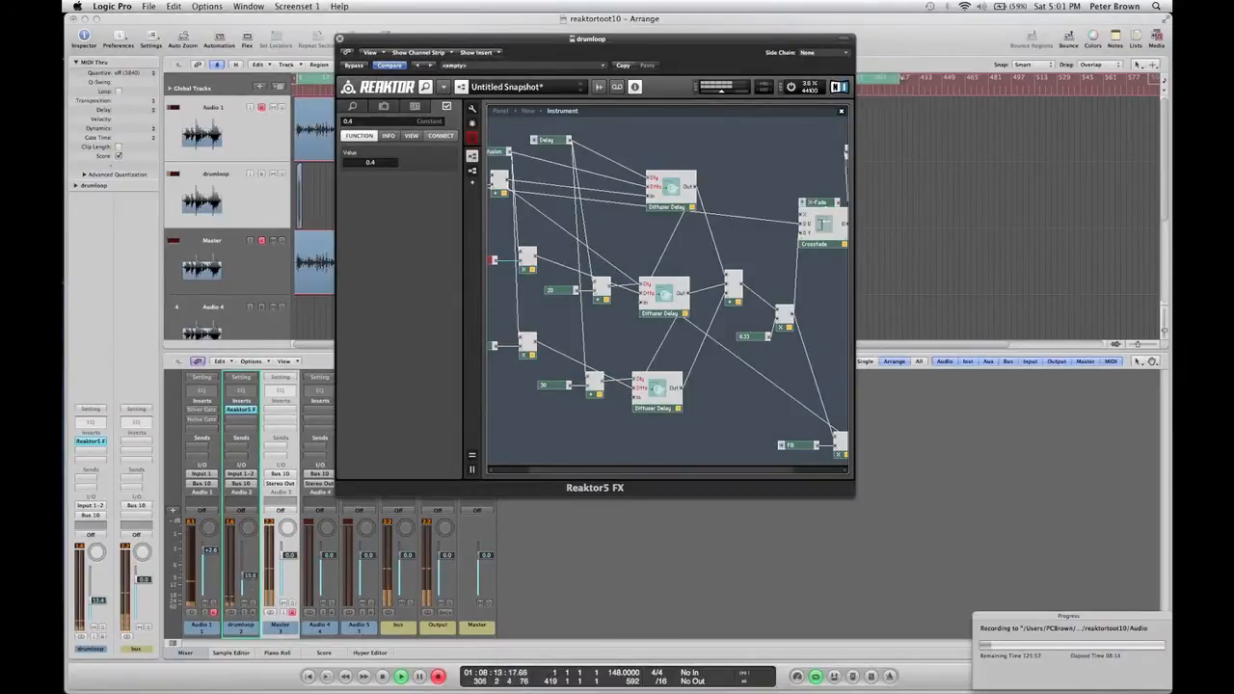
pyautogui.moveTo(249, 575); pyautogui.dragTo(249, 585)
pyautogui.rightClick(739, 159)
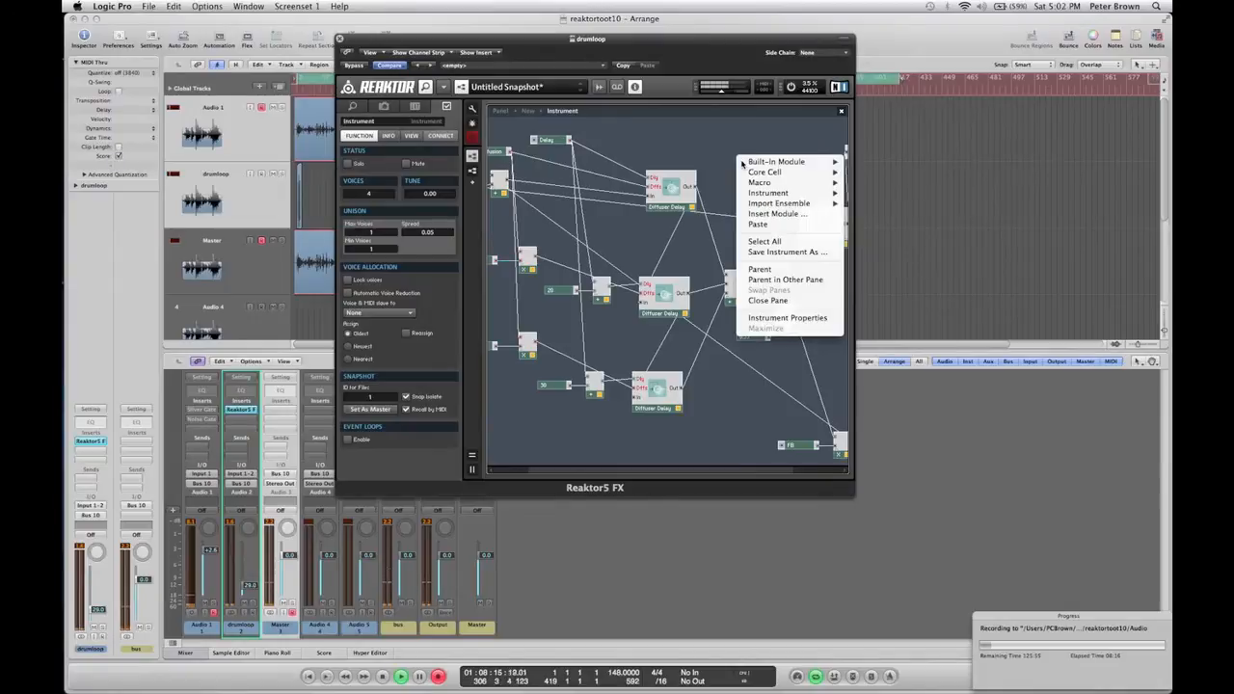
pyautogui.moveTo(761, 192)
pyautogui.click(662, 235)
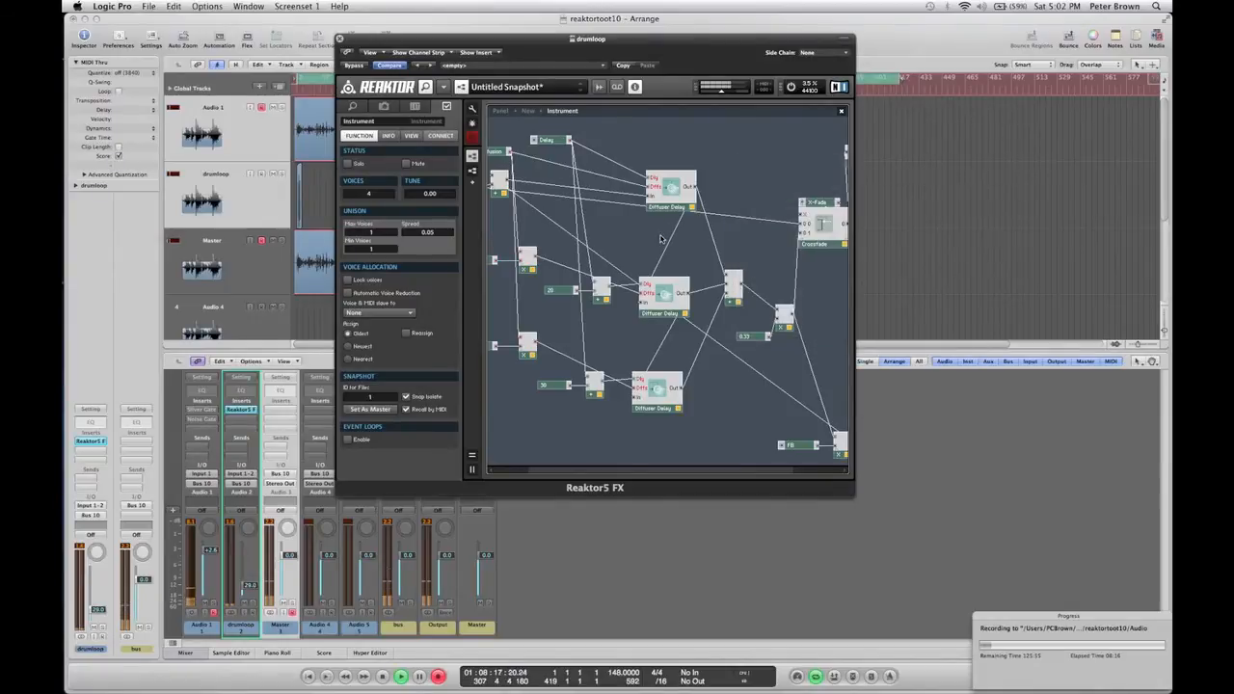
pyautogui.rightClick(760, 157)
pyautogui.moveTo(804, 182)
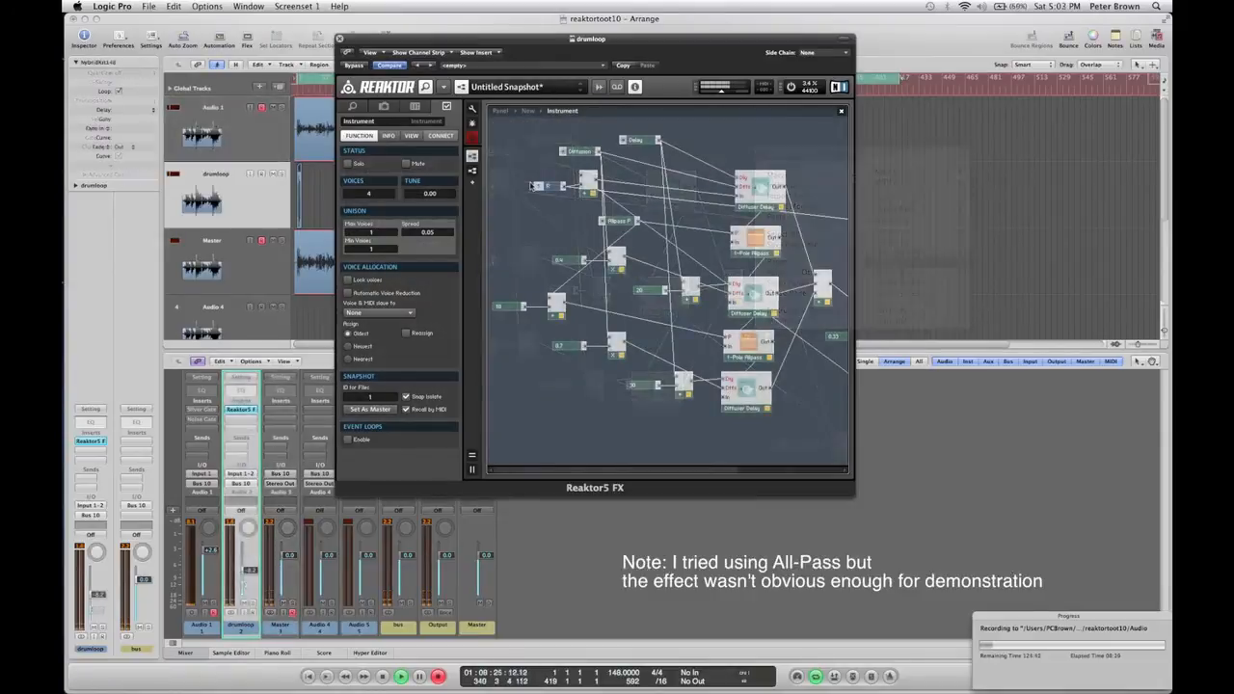
# Delete both 1-Pole Allpass filter modules from the structure.
pyautogui.click(752, 239)
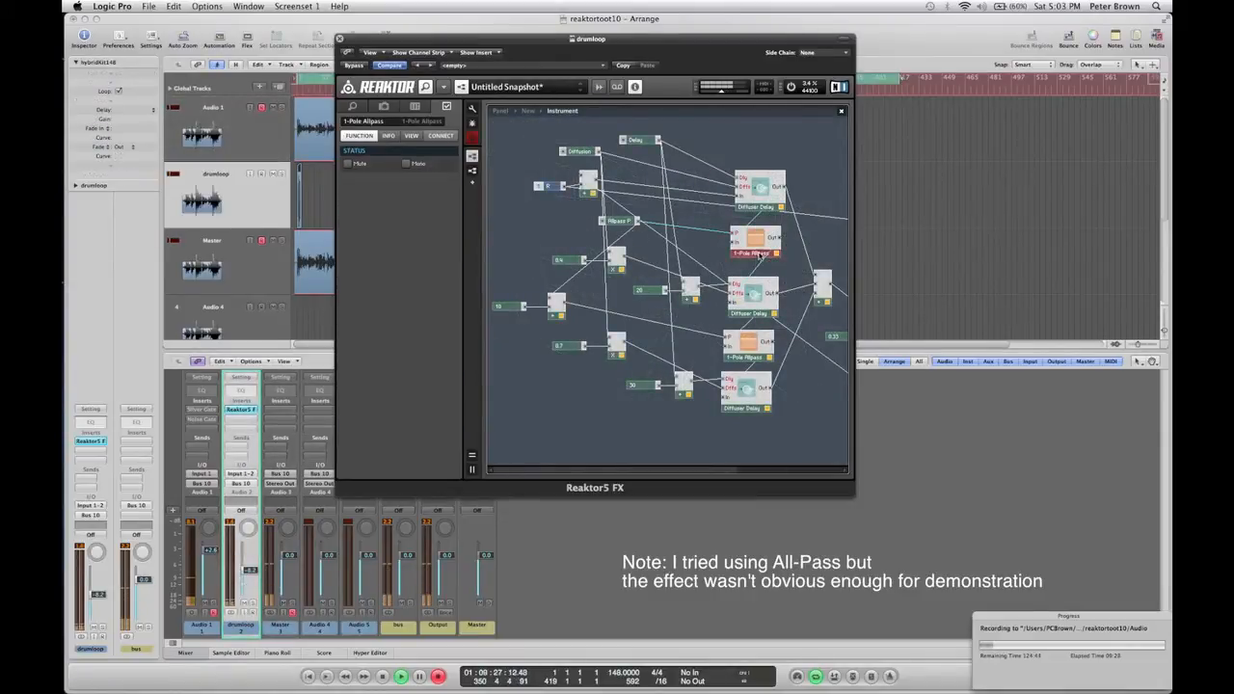
pyautogui.press('Delete')
pyautogui.click(748, 358)
pyautogui.press('Delete')
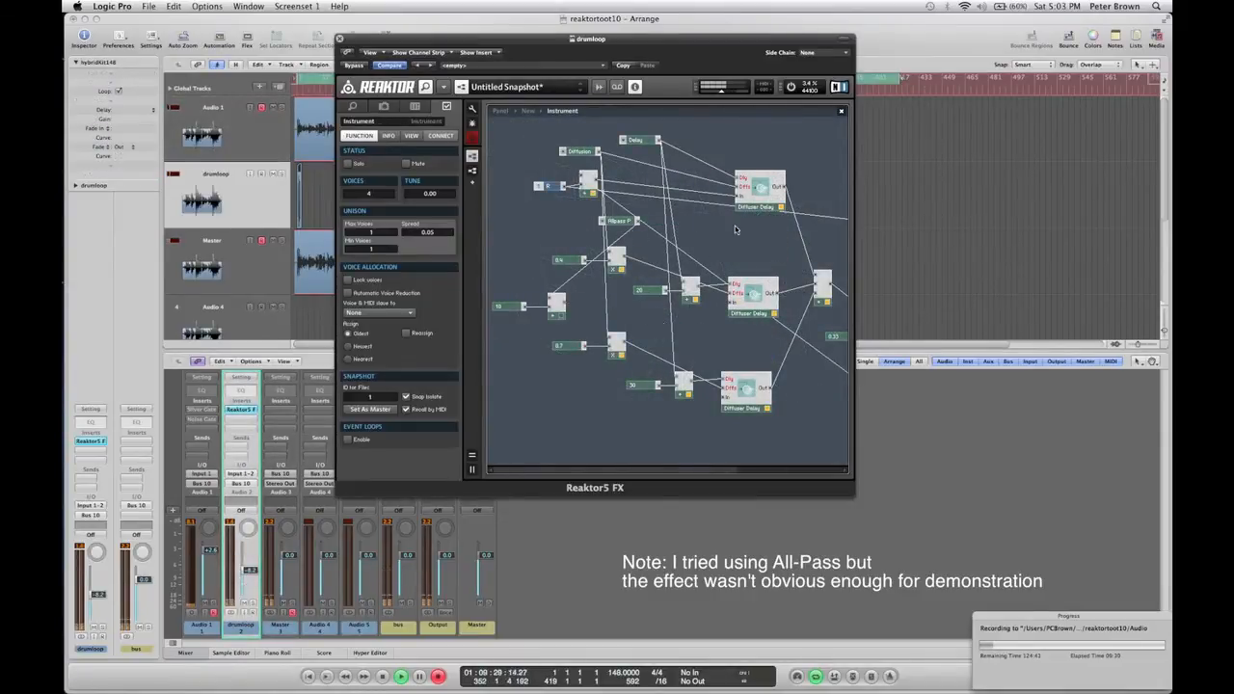
# Insert a 2-Pole Notch filter module below the top Diffuser Delay.
pyautogui.rightClick(728, 226)
pyautogui.moveTo(775, 229)
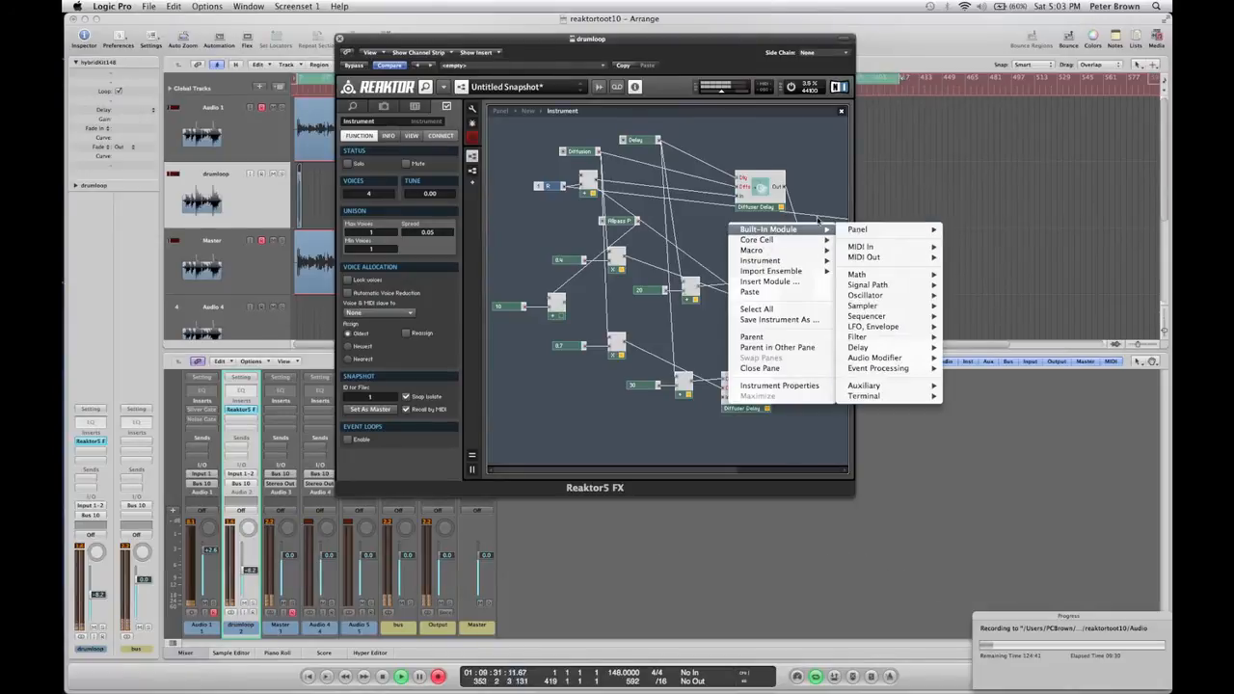
pyautogui.moveTo(890, 287)
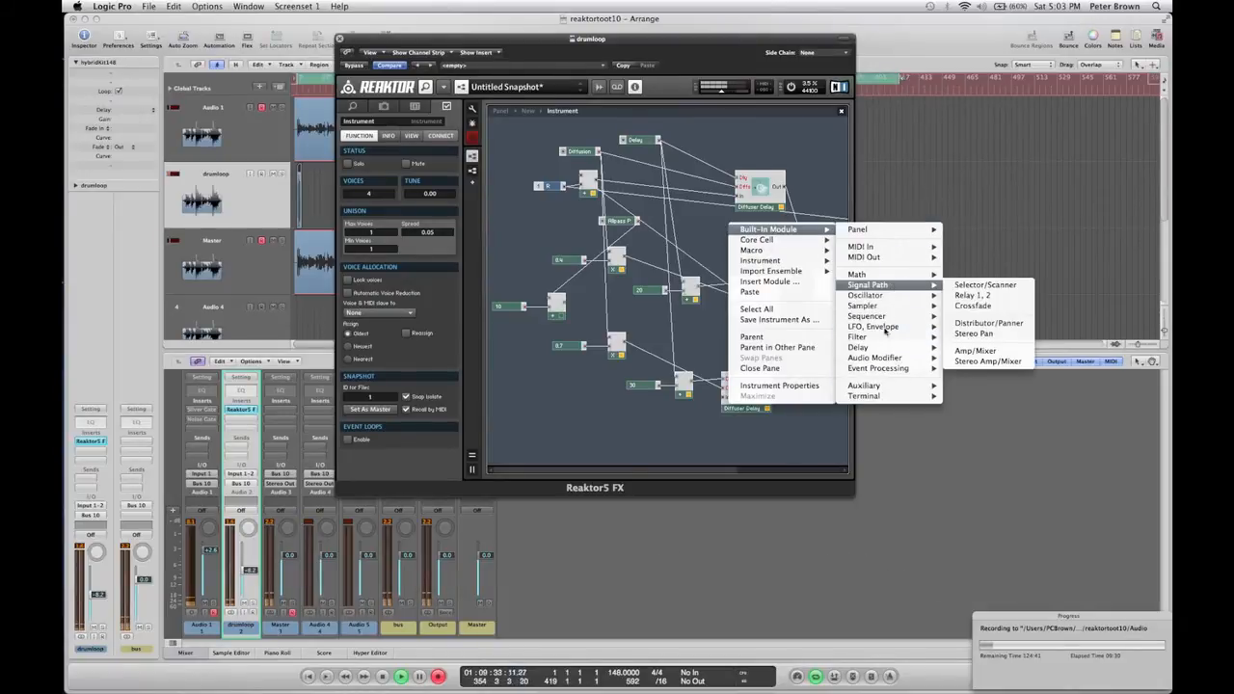
pyautogui.moveTo(875, 341)
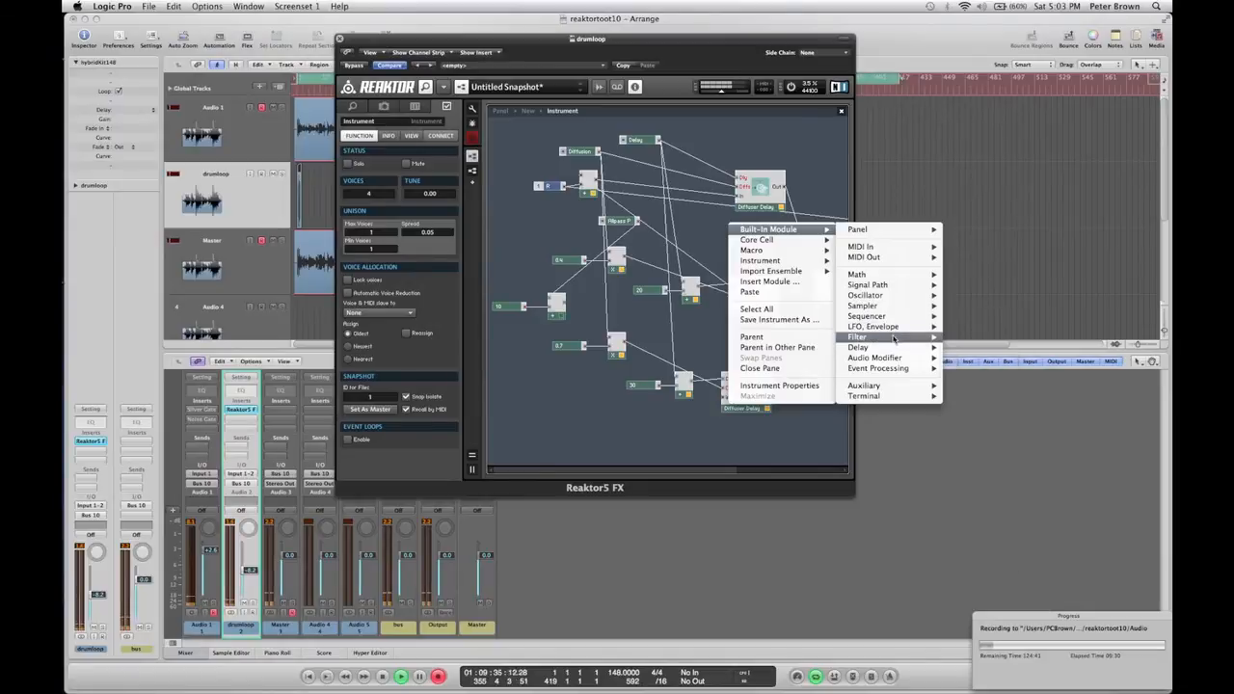
pyautogui.click(997, 395)
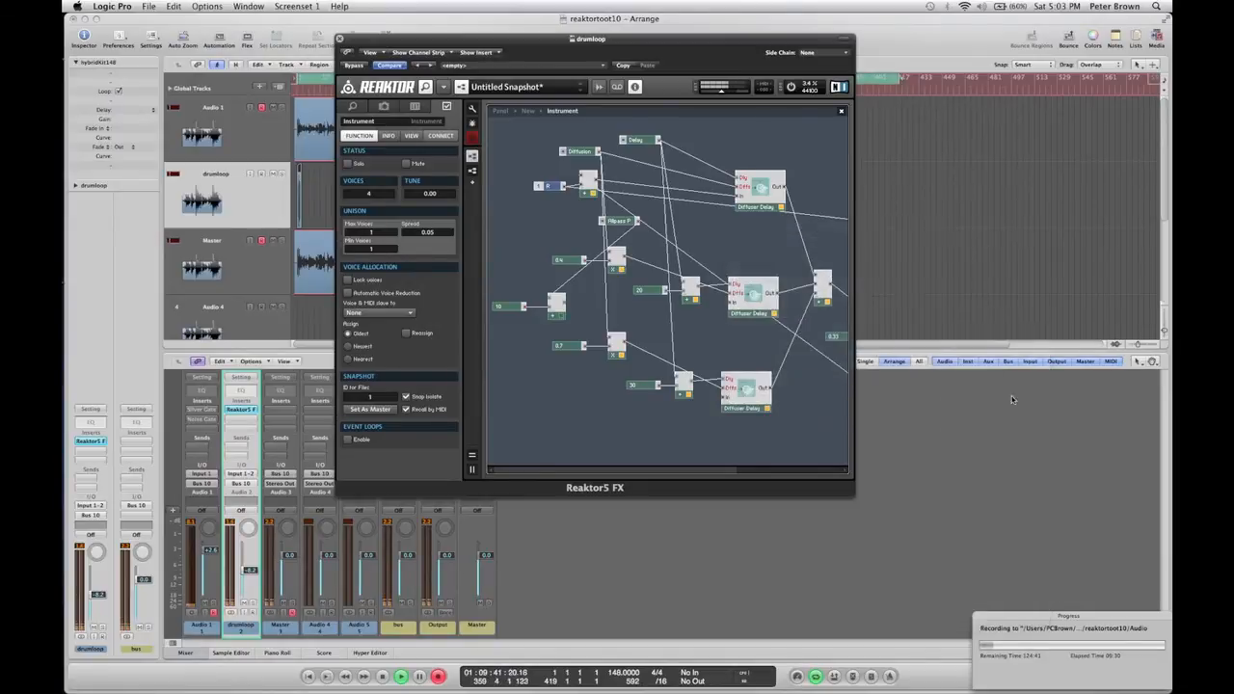
pyautogui.moveTo(753, 238); pyautogui.dragTo(759, 242)
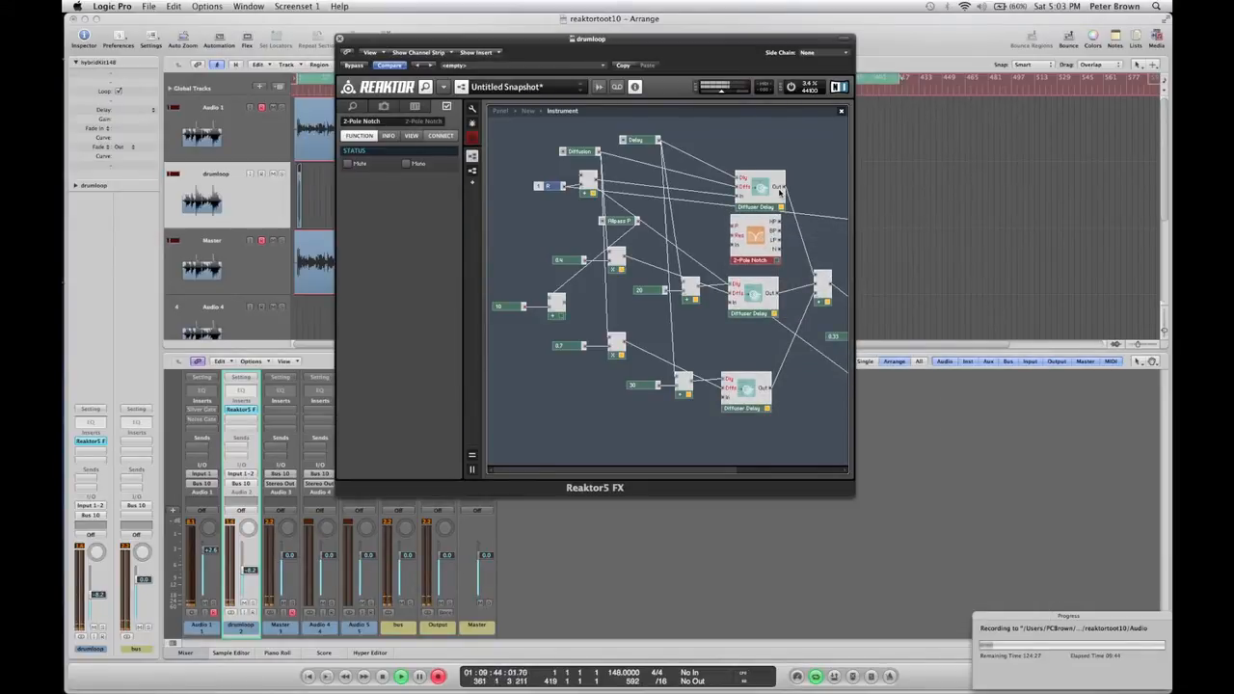
# Wire the top Diffuser Delay's output and the Allpass P control into the 2-Pole Notch filter's inputs.
pyautogui.moveTo(781, 188)
pyautogui.mouseDown()
pyautogui.moveTo(774, 240)
pyautogui.moveTo(738, 245)
pyautogui.mouseUp()
pyautogui.moveTo(667, 223); pyautogui.dragTo(734, 226)
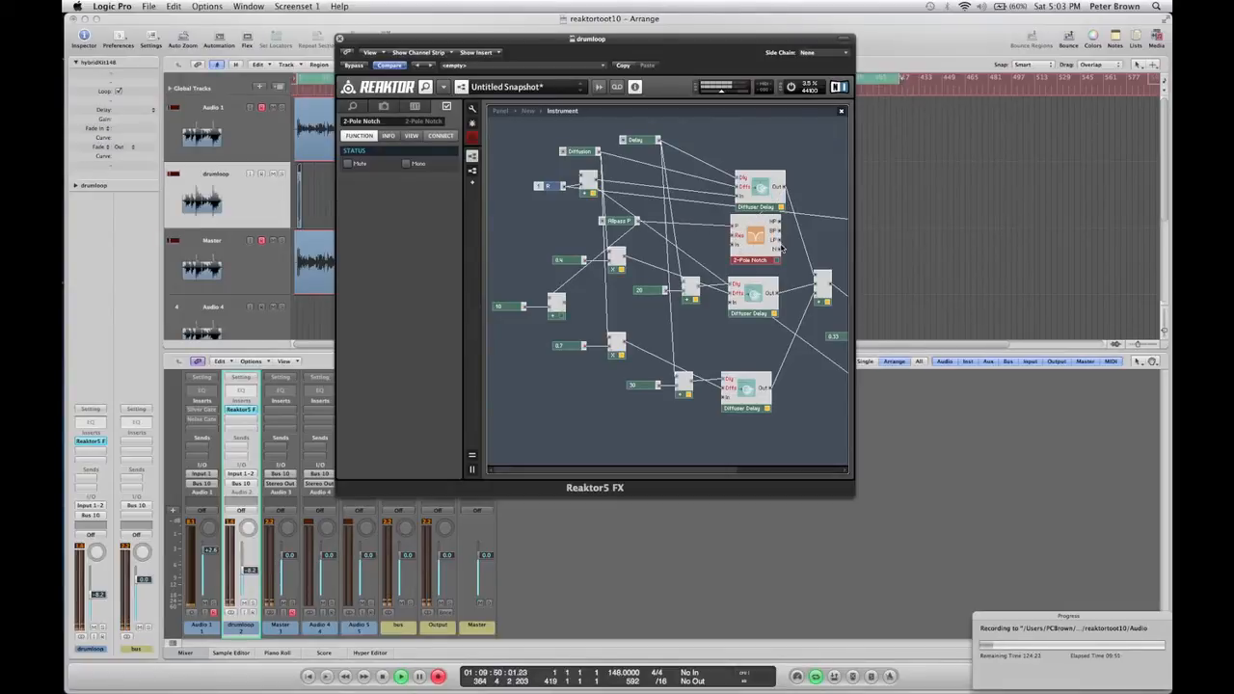
pyautogui.moveTo(784, 283); pyautogui.dragTo(742, 300)
pyautogui.moveTo(752, 249); pyautogui.dragTo(743, 250)
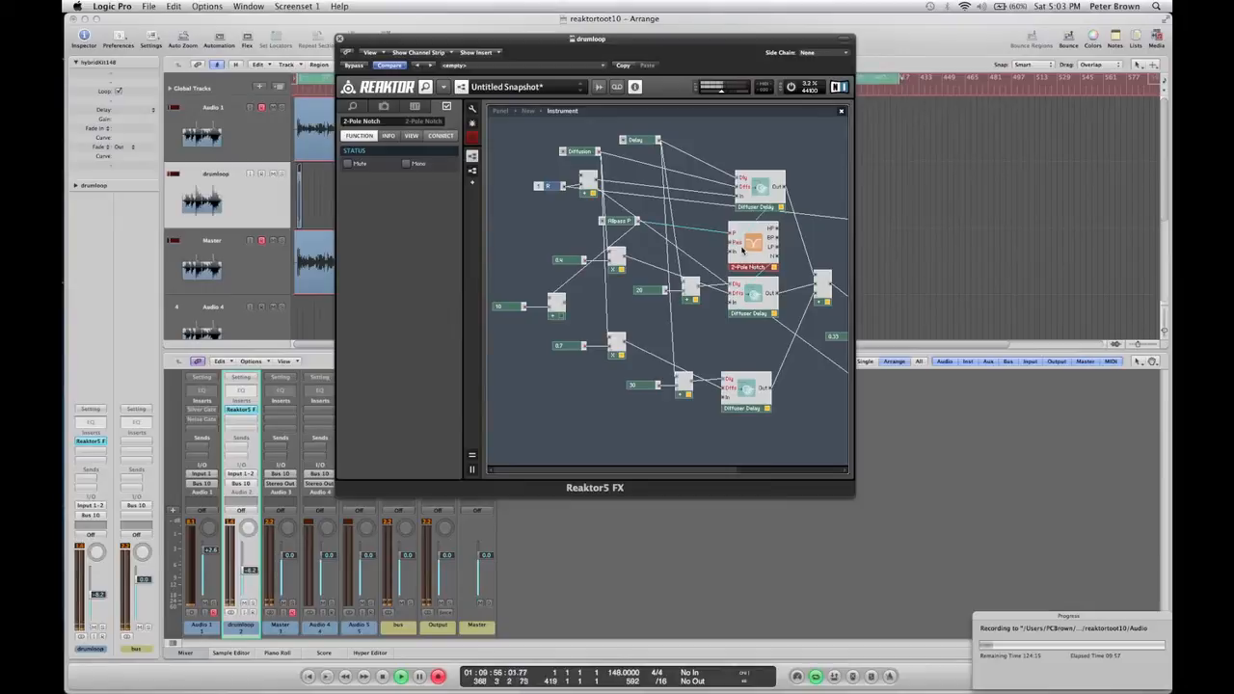
# Create a control on the notch filter's resonance input and move the Reson control beside Allpass P.
pyautogui.rightClick(733, 246)
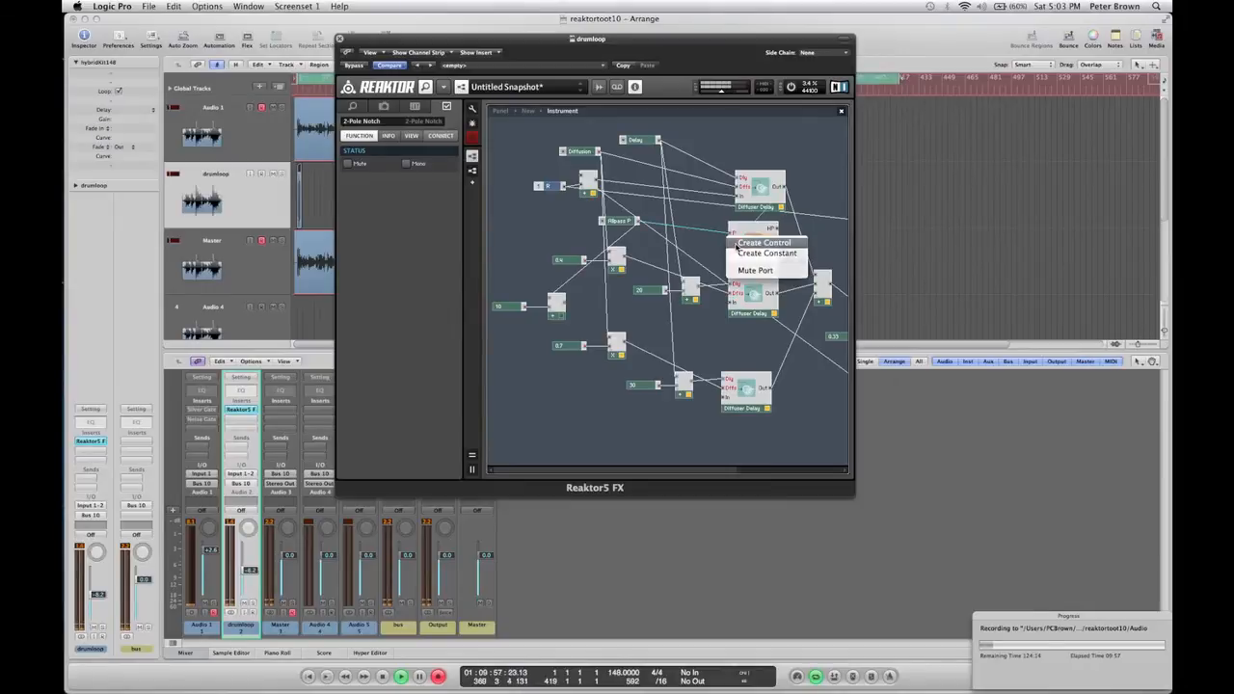
pyautogui.click(762, 243)
pyautogui.moveTo(687, 244); pyautogui.dragTo(556, 225)
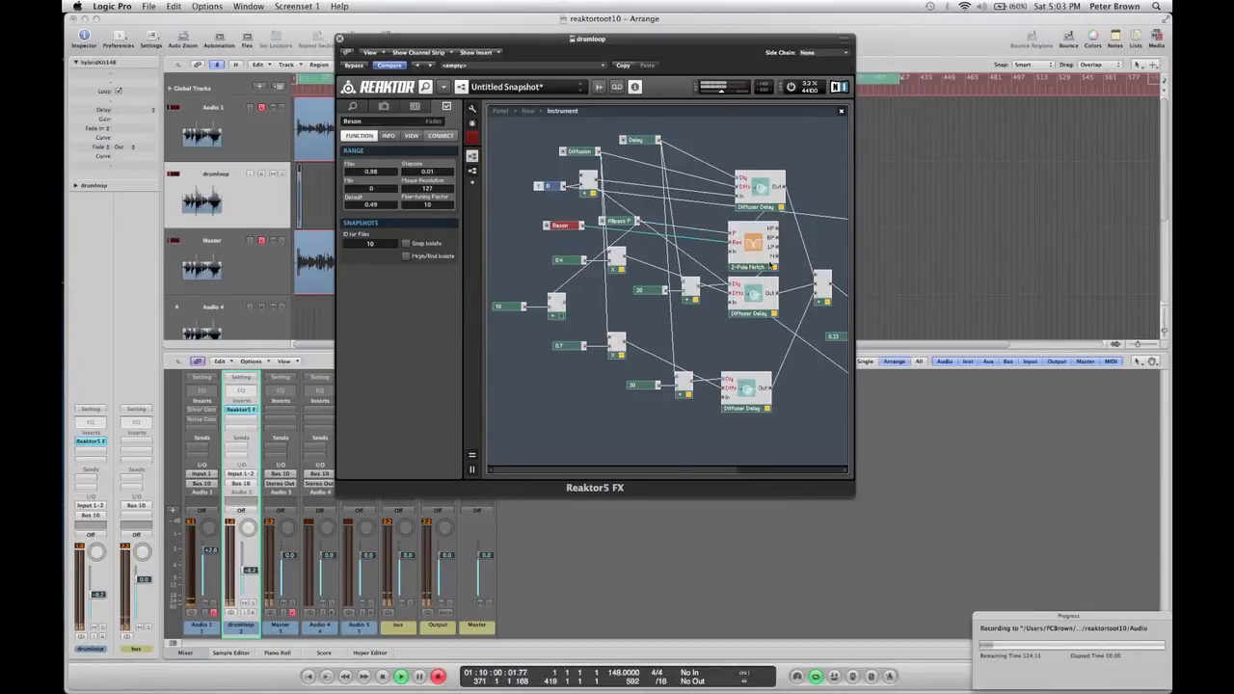
# Duplicate the 2-Pole Notch filter, place the copy below the second Diffuser Delay, and wire its input.
pyautogui.rightClick(753, 258)
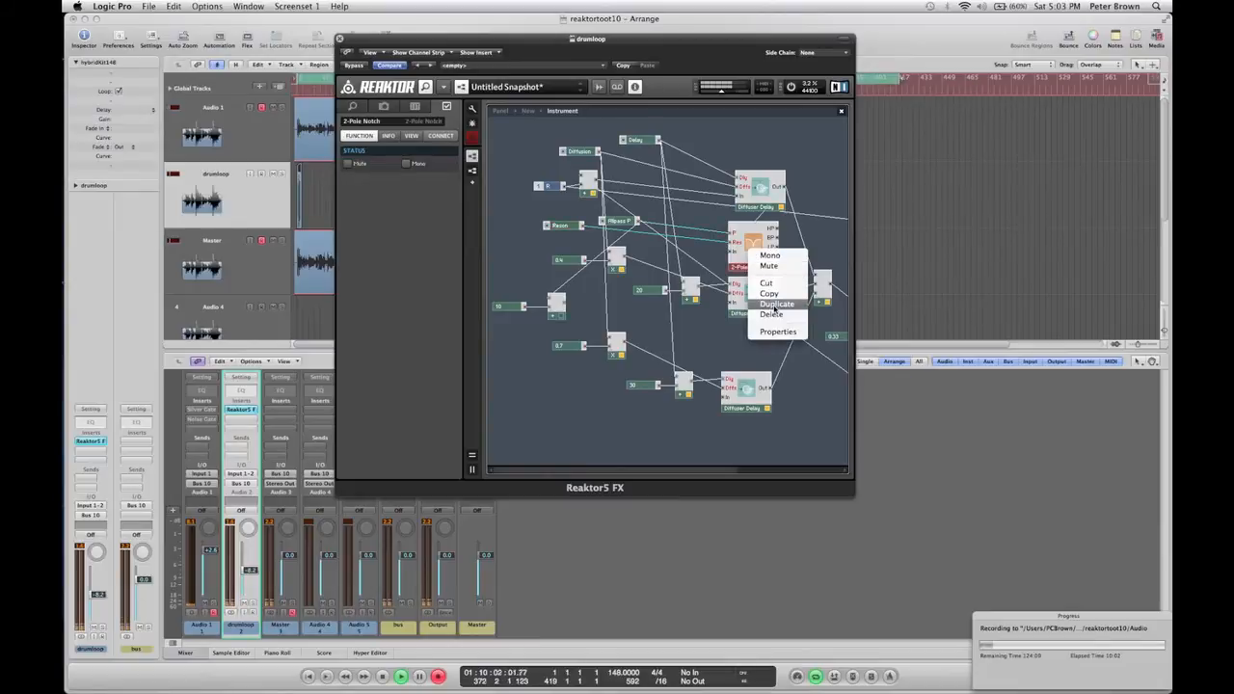
pyautogui.click(765, 303)
pyautogui.moveTo(753, 260); pyautogui.dragTo(745, 350)
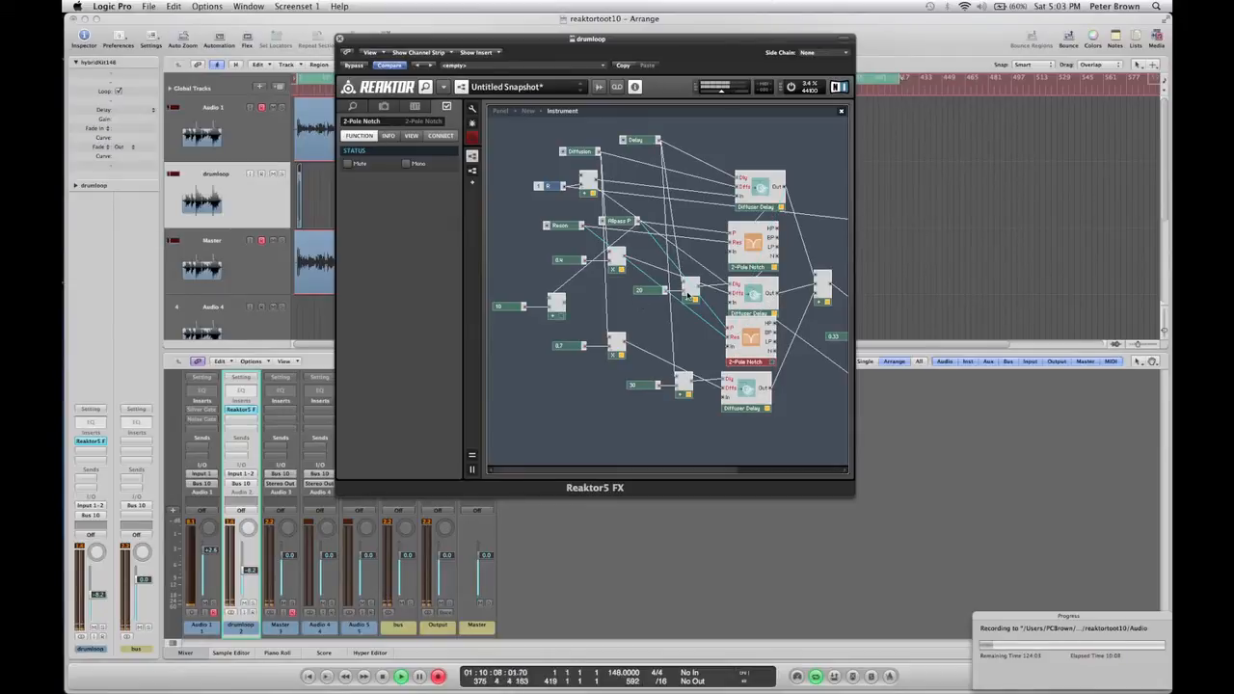
pyautogui.moveTo(563, 302); pyautogui.dragTo(730, 333)
# Switch to the panel and move the Reson knob below the FB knob.
pyautogui.click(501, 110)
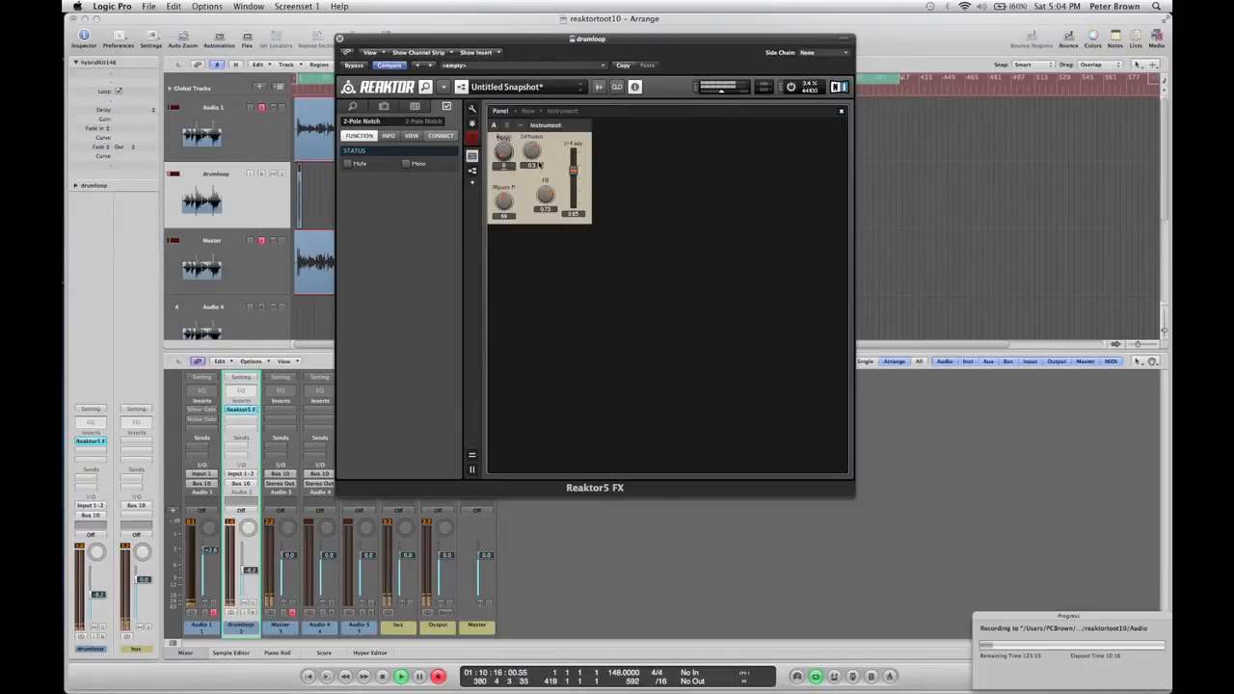
pyautogui.click(472, 109)
pyautogui.moveTo(506, 153); pyautogui.dragTo(537, 238)
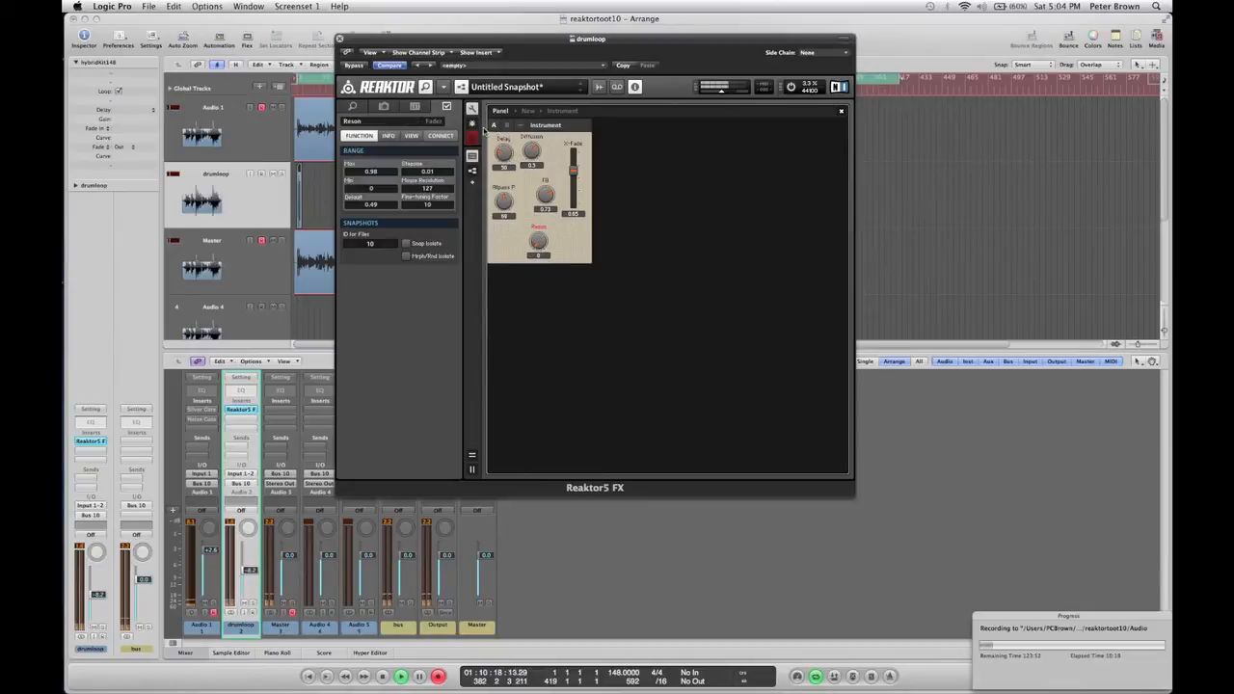
# Turn the Allpass P knob down to about 76 and raise the Reson knob.
pyautogui.click(510, 196)
pyautogui.moveTo(519, 216); pyautogui.dragTo(517, 205)
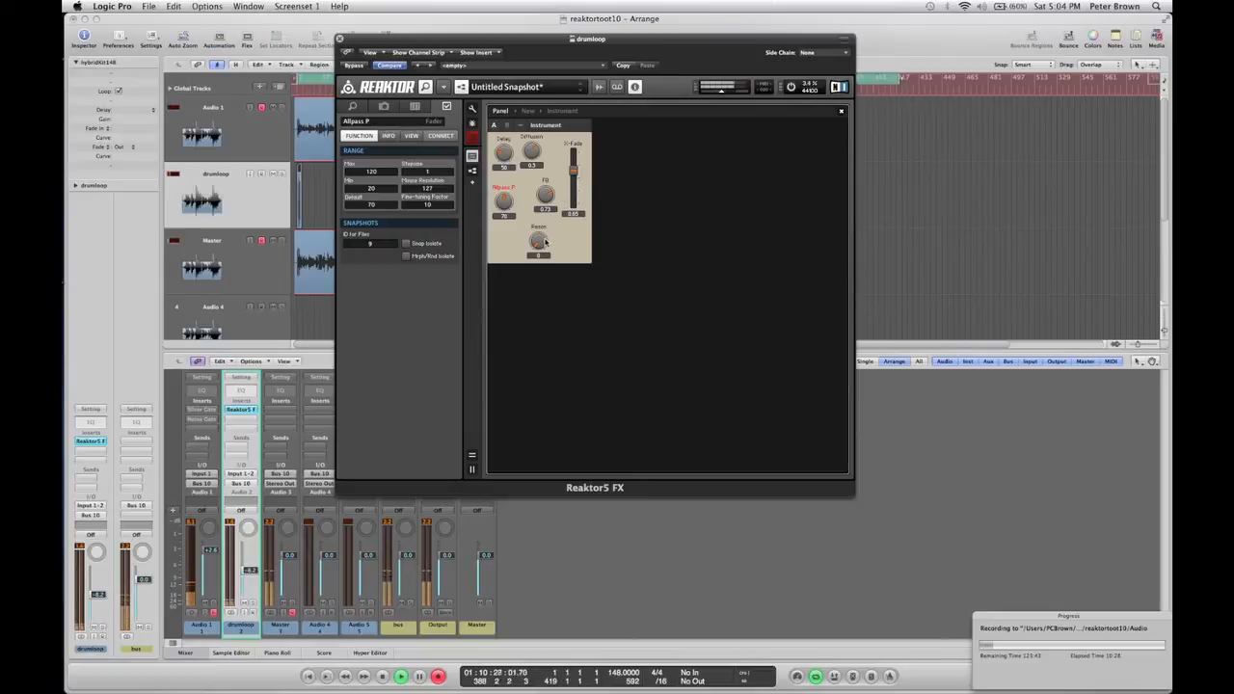
pyautogui.moveTo(545, 241); pyautogui.dragTo(542, 214)
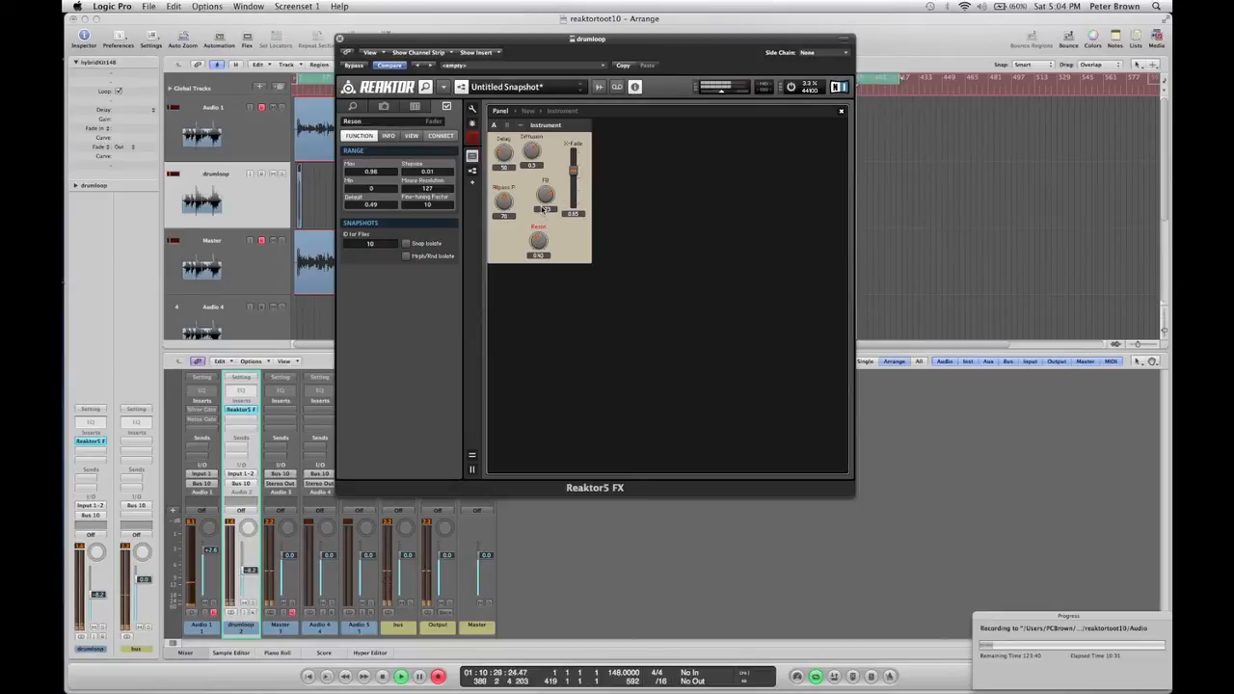
# Adjust the Diffusion and Reson knobs on the delay instrument's panel.
pyautogui.click(545, 210)
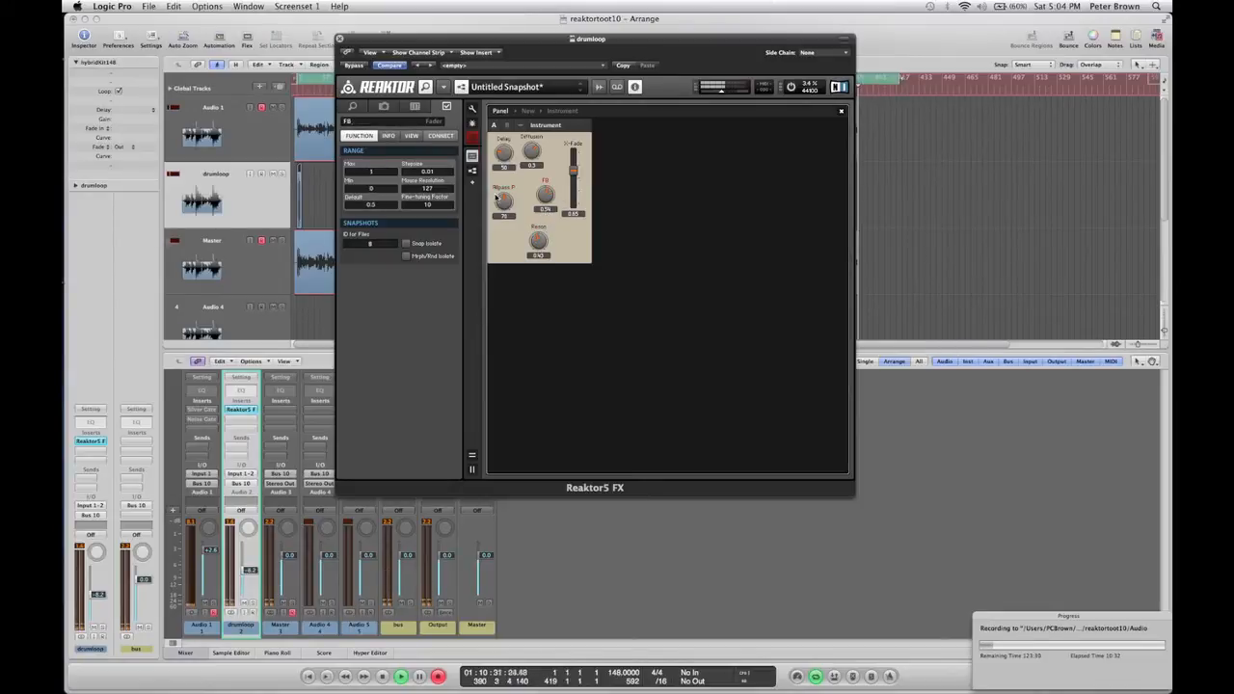
pyautogui.moveTo(531, 152); pyautogui.dragTo(506, 143)
pyautogui.moveTo(541, 252); pyautogui.dragTo(540, 297)
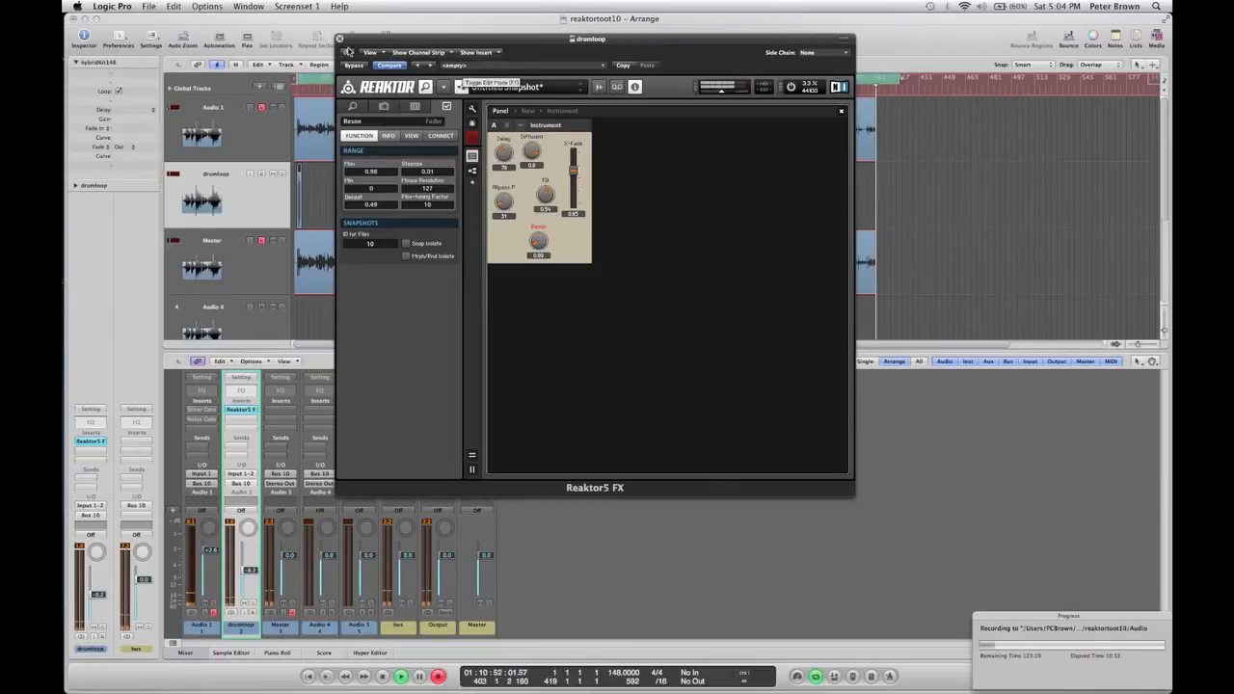
# Switch to the structure view and examine the delay instrument's wiring before returning to the ensemble level.
pyautogui.click(529, 112)
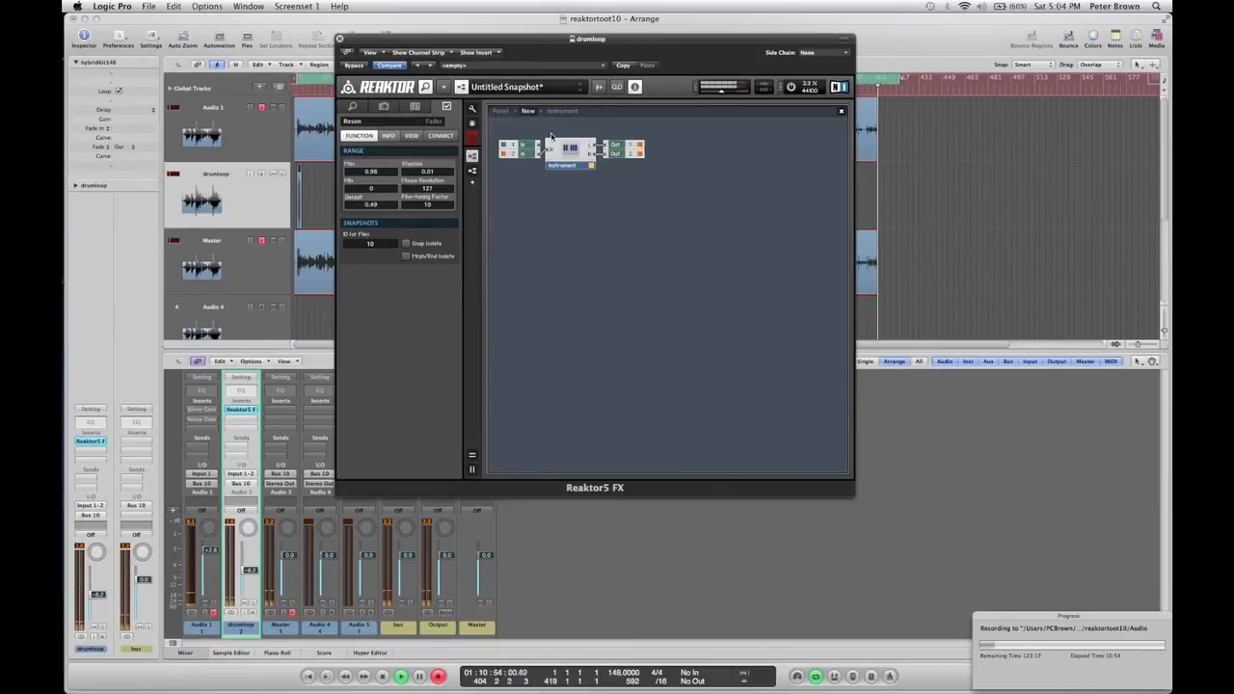
pyautogui.click(566, 157)
pyautogui.doubleClick(566, 158)
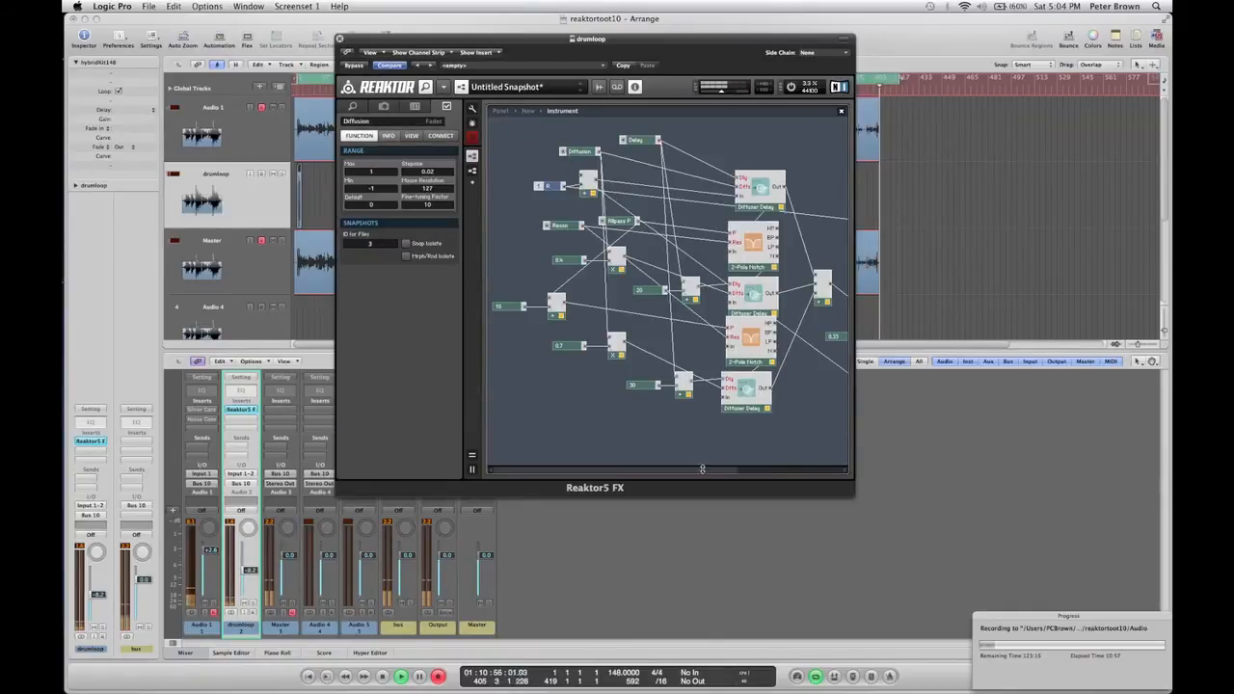
pyautogui.hscroll(2, 764, 471)
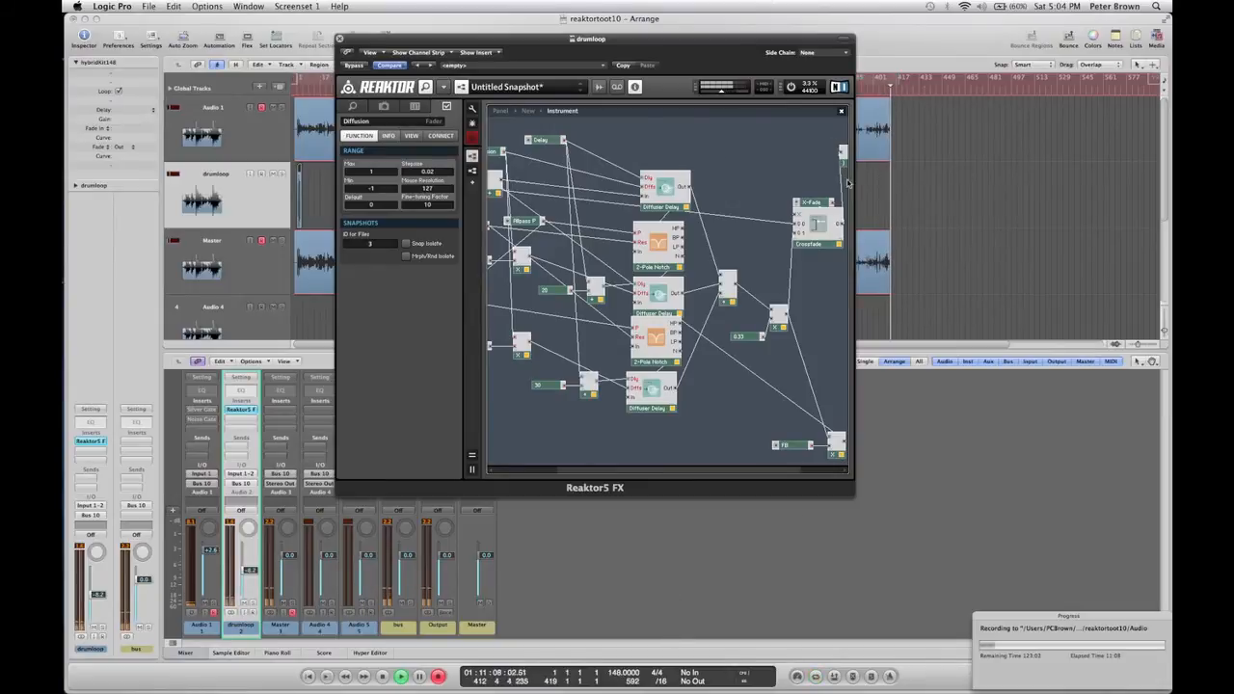
pyautogui.click(733, 147)
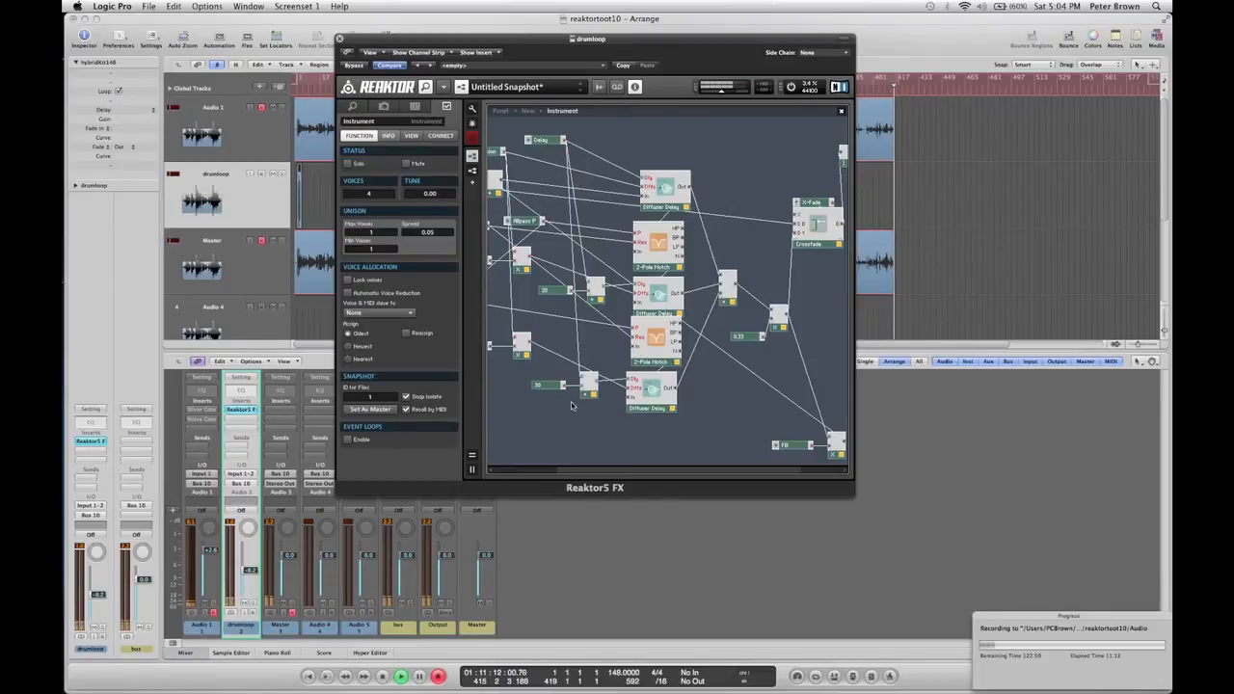
pyautogui.doubleClick(572, 405)
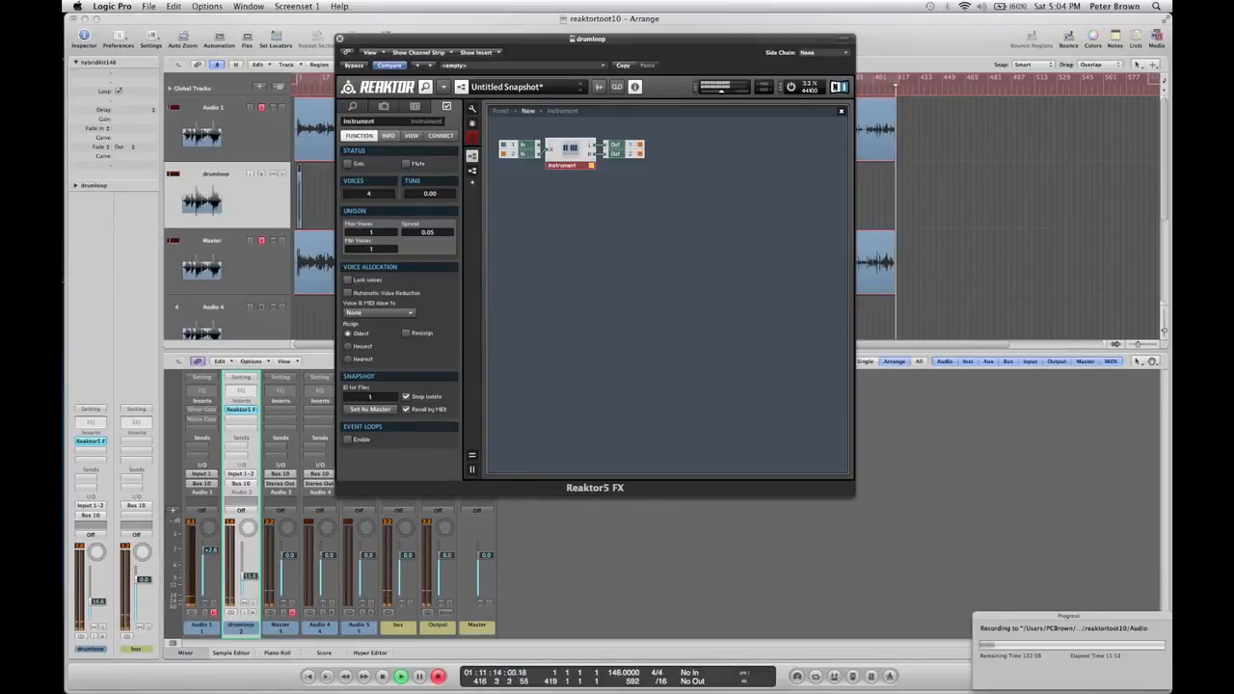
# Insert the Space Master 1 - Stereo effect into the ensemble and open its structure.
pyautogui.rightClick(564, 262)
pyautogui.moveTo(598, 297)
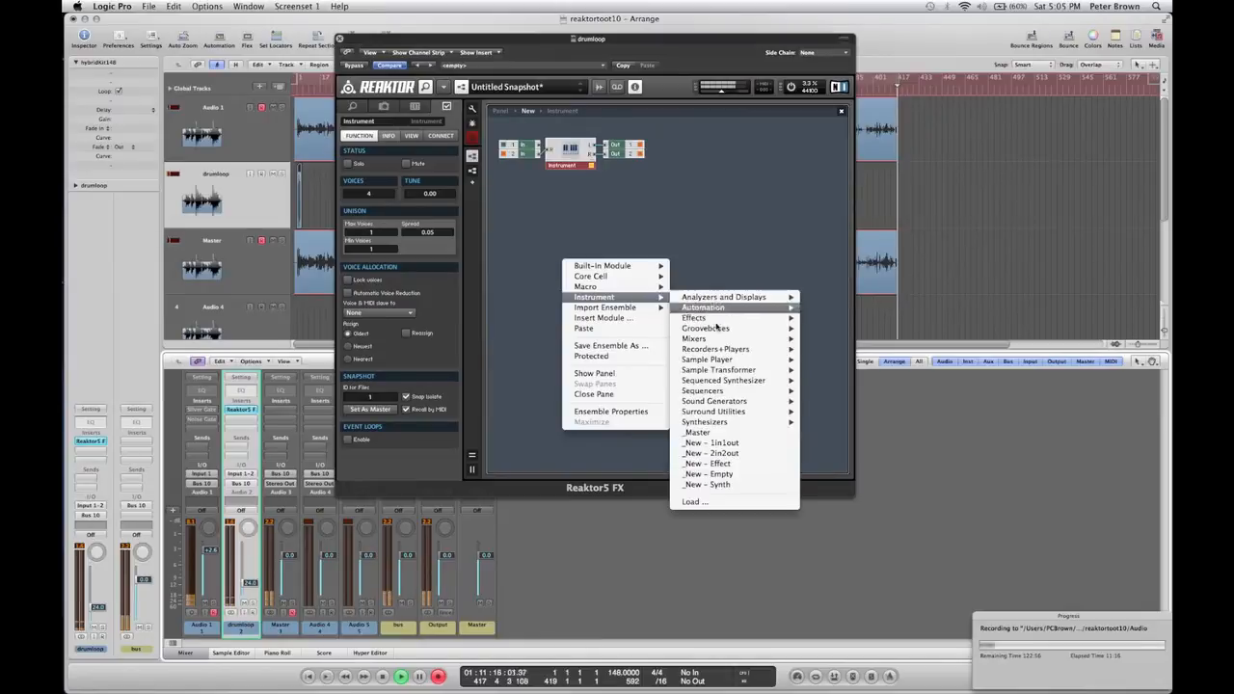
pyautogui.moveTo(725, 322)
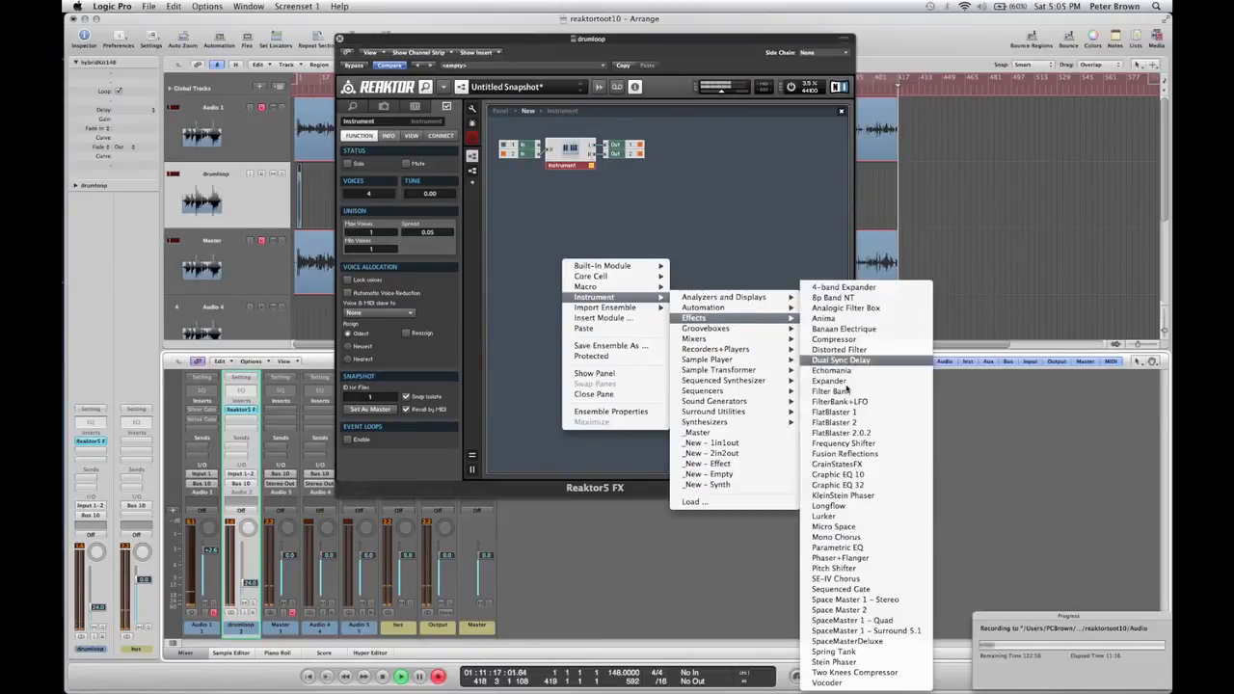
pyautogui.click(872, 609)
pyautogui.doubleClick(584, 282)
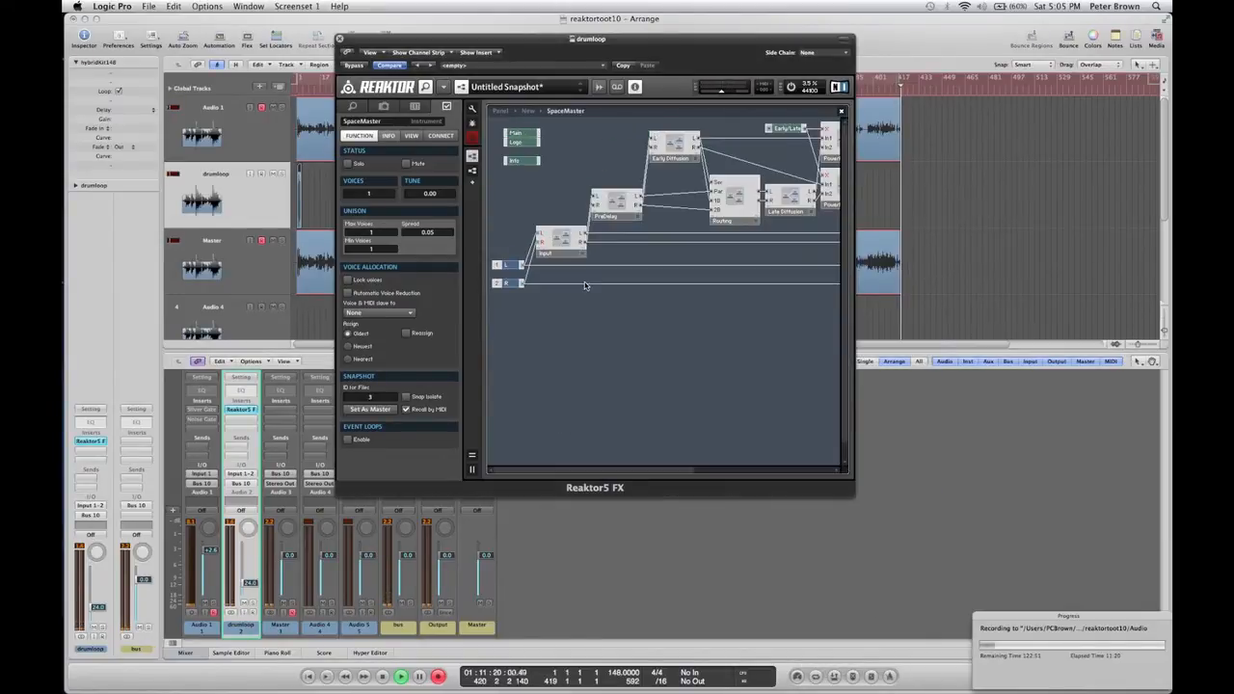
# Examine the SpaceMaster structure, opening the Early Diffusion macro and its ER6L diffuser delays.
pyautogui.moveTo(603, 471)
pyautogui.mouseDown()
pyautogui.moveTo(708, 469)
pyautogui.moveTo(608, 460)
pyautogui.mouseUp()
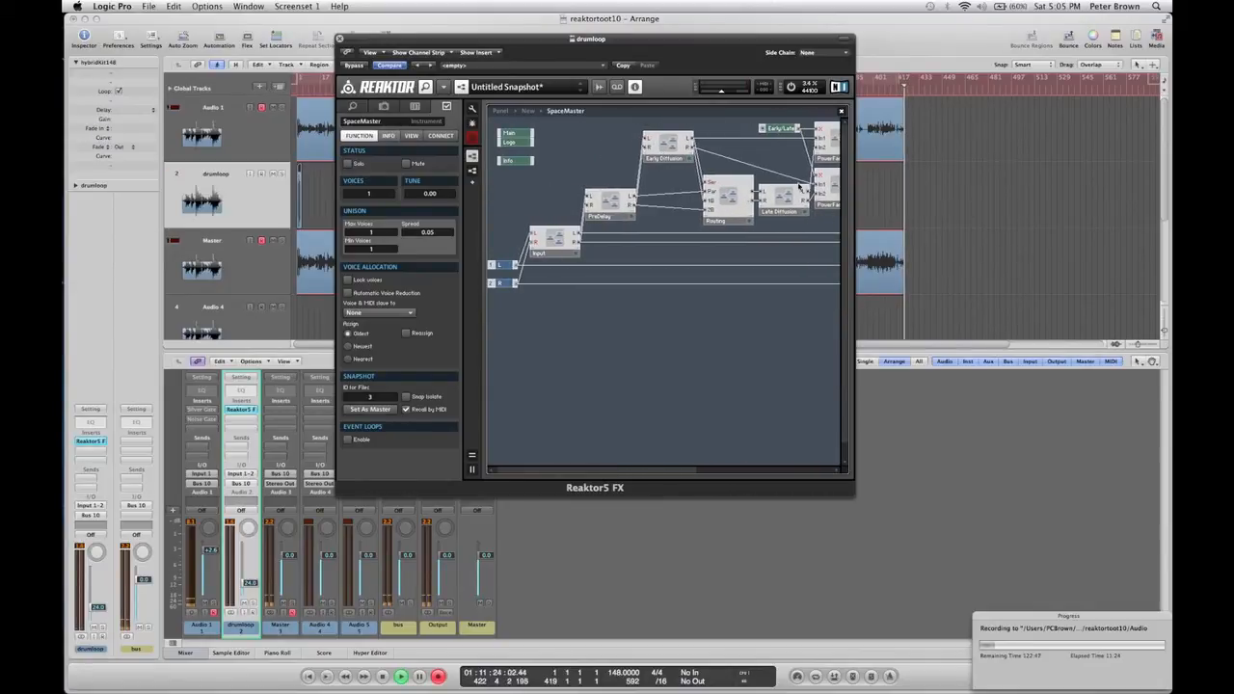
pyautogui.click(669, 144)
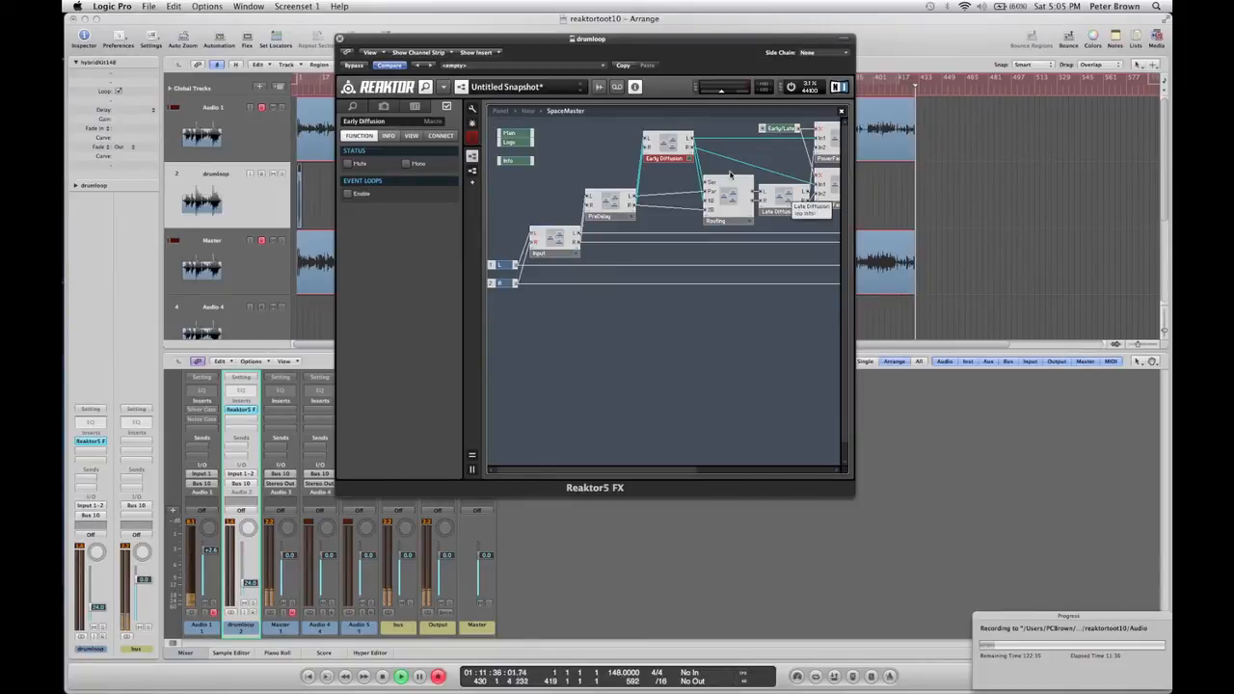
pyautogui.doubleClick(668, 147)
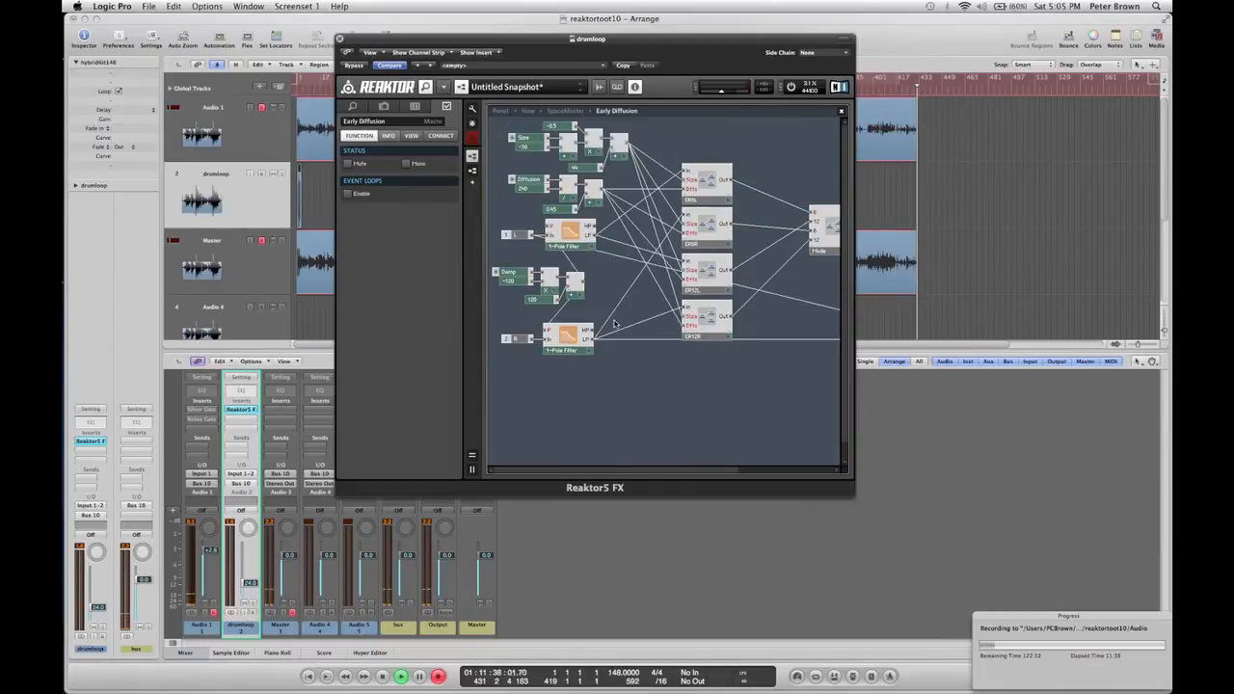
pyautogui.click(533, 275)
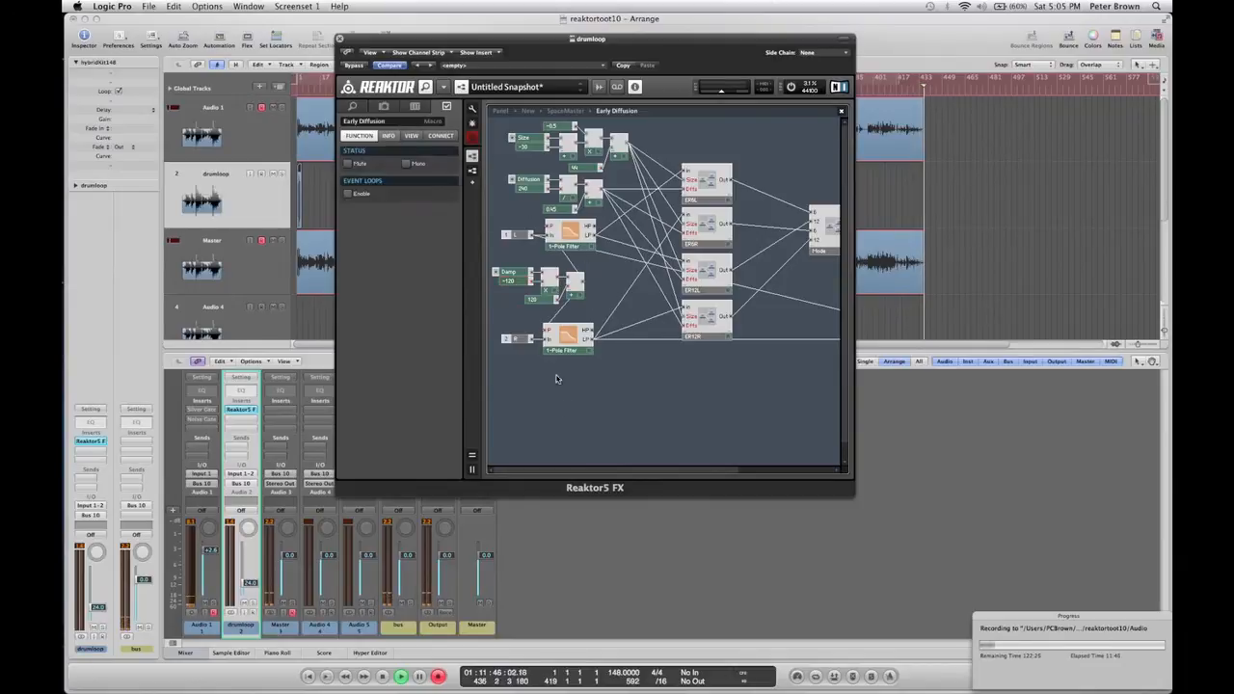
pyautogui.click(524, 275)
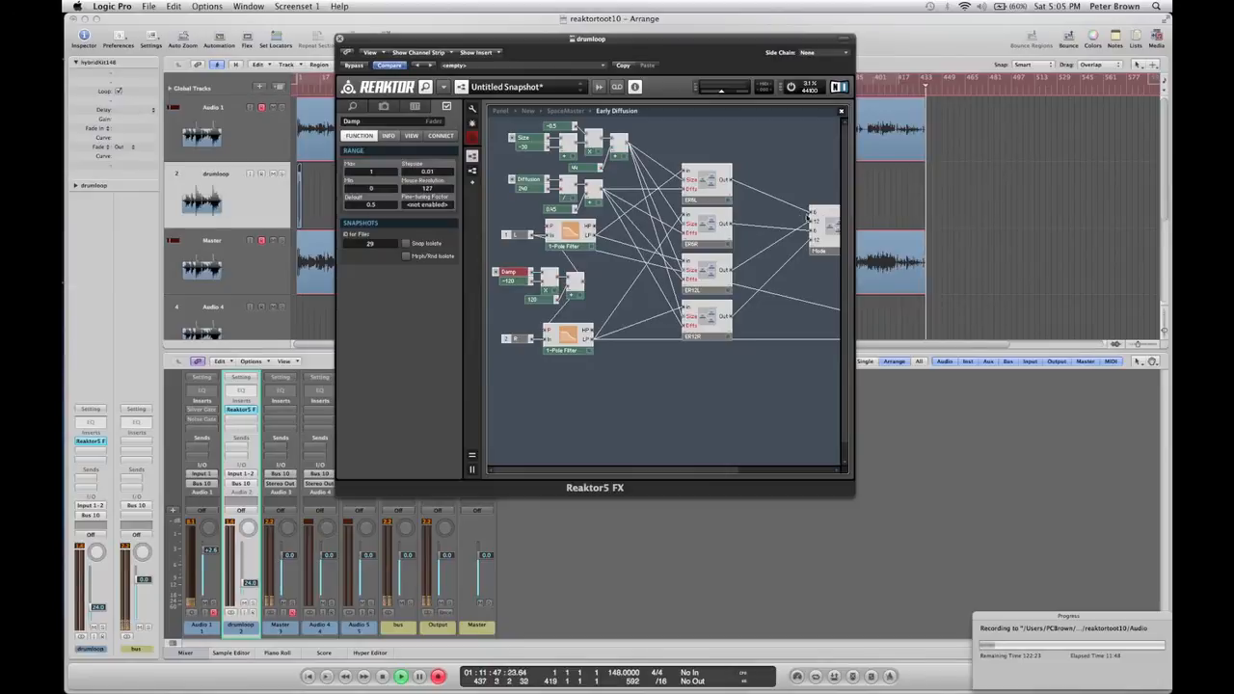
pyautogui.doubleClick(718, 188)
pyautogui.click(718, 188)
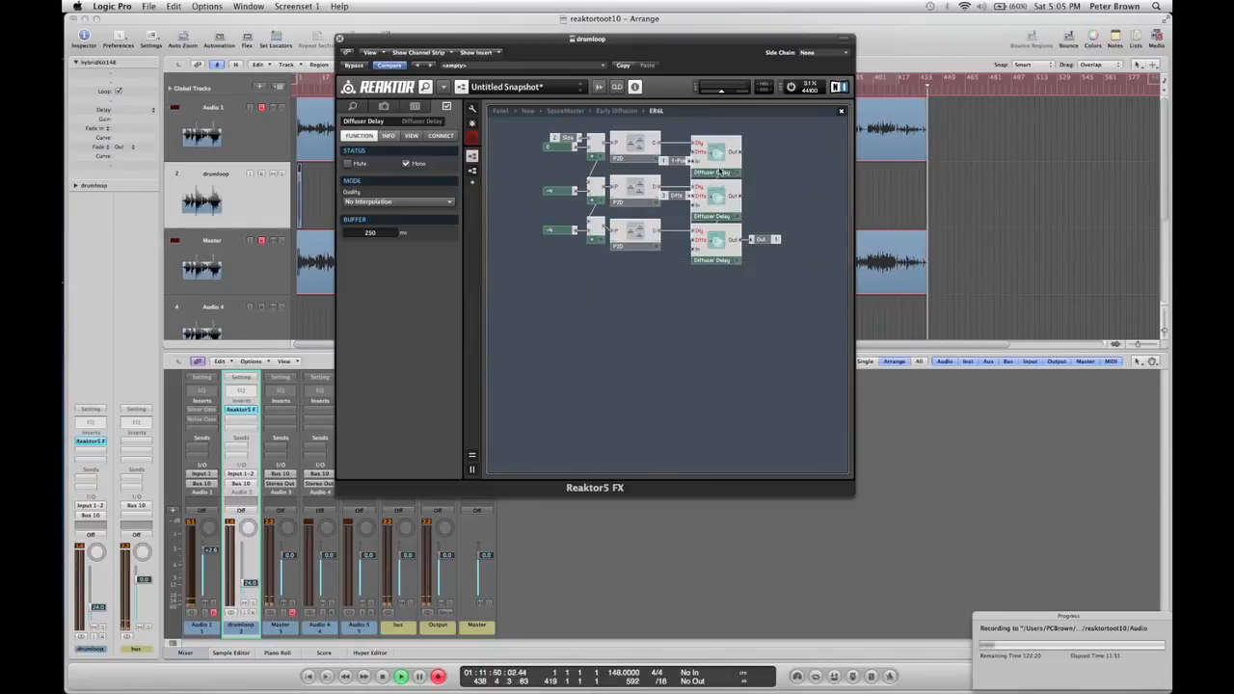
pyautogui.click(645, 351)
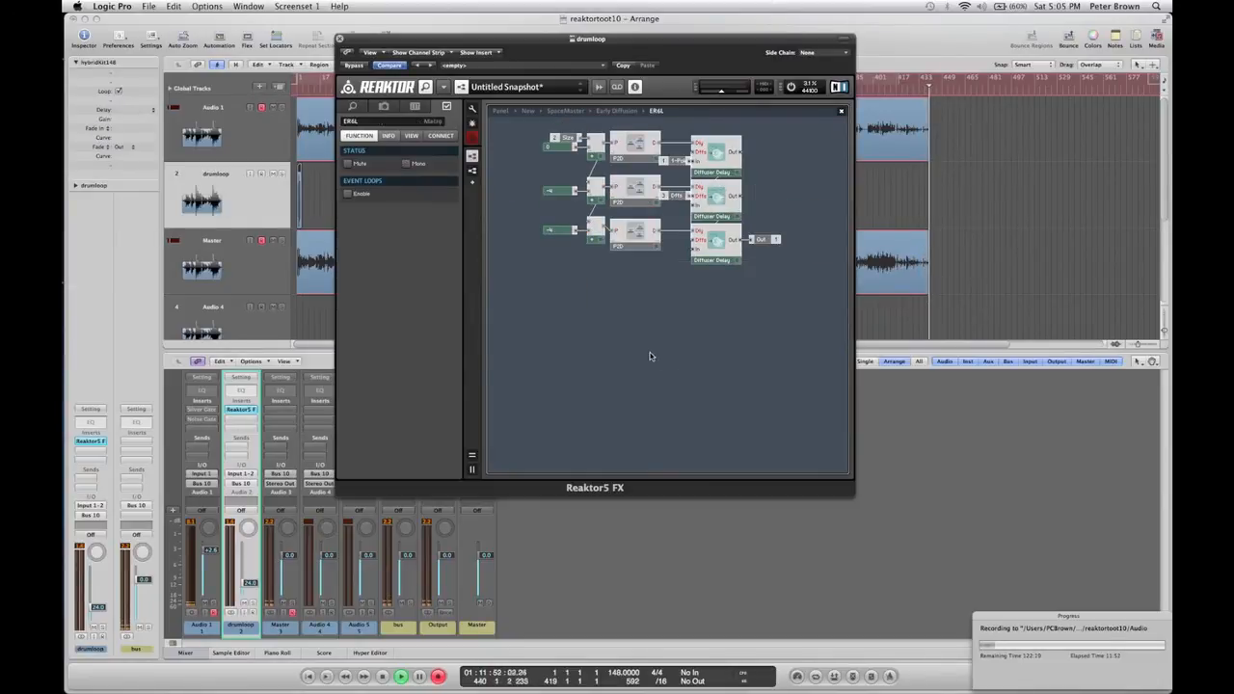
pyautogui.doubleClick(589, 342)
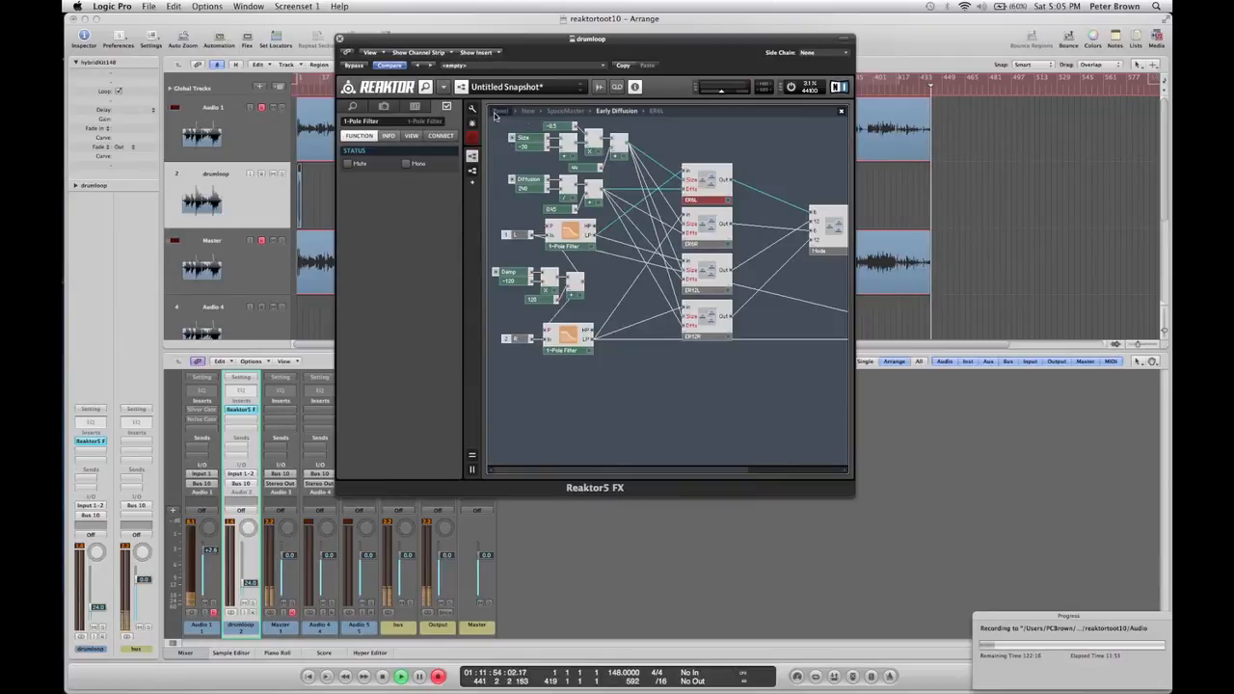
# Switch to the panel view and scroll to show the Space Master panel beside the delay instrument.
pyautogui.click(500, 111)
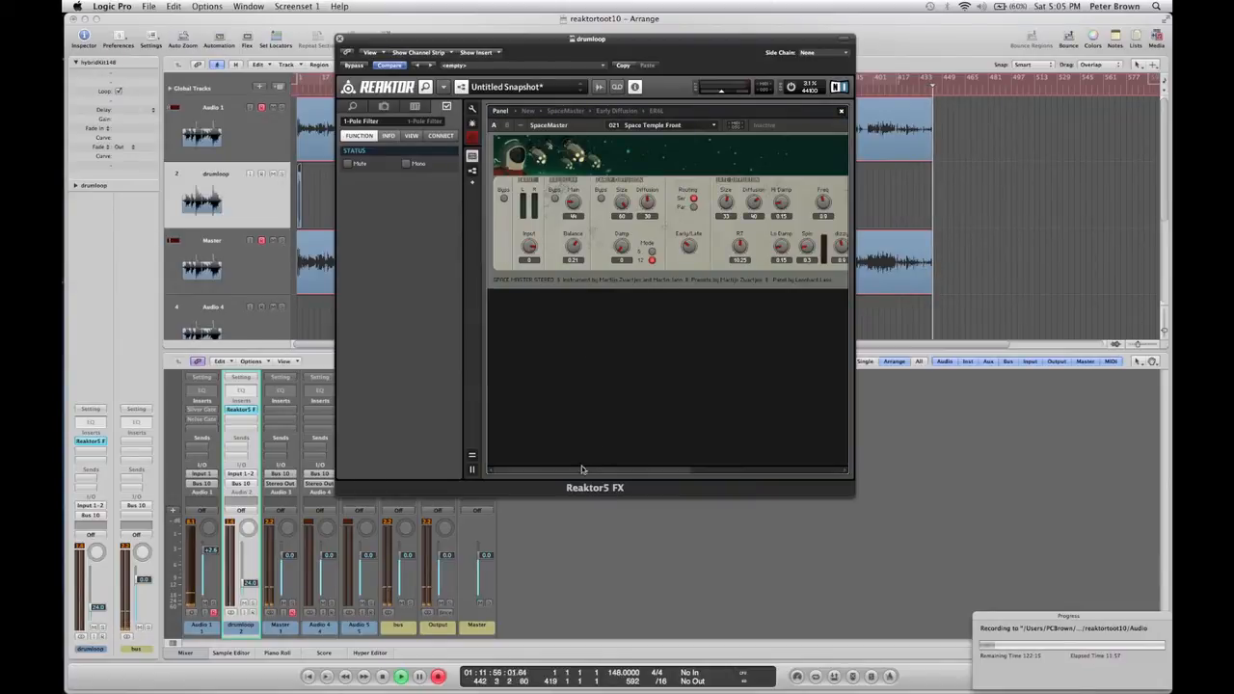
pyautogui.moveTo(583, 470); pyautogui.dragTo(760, 450)
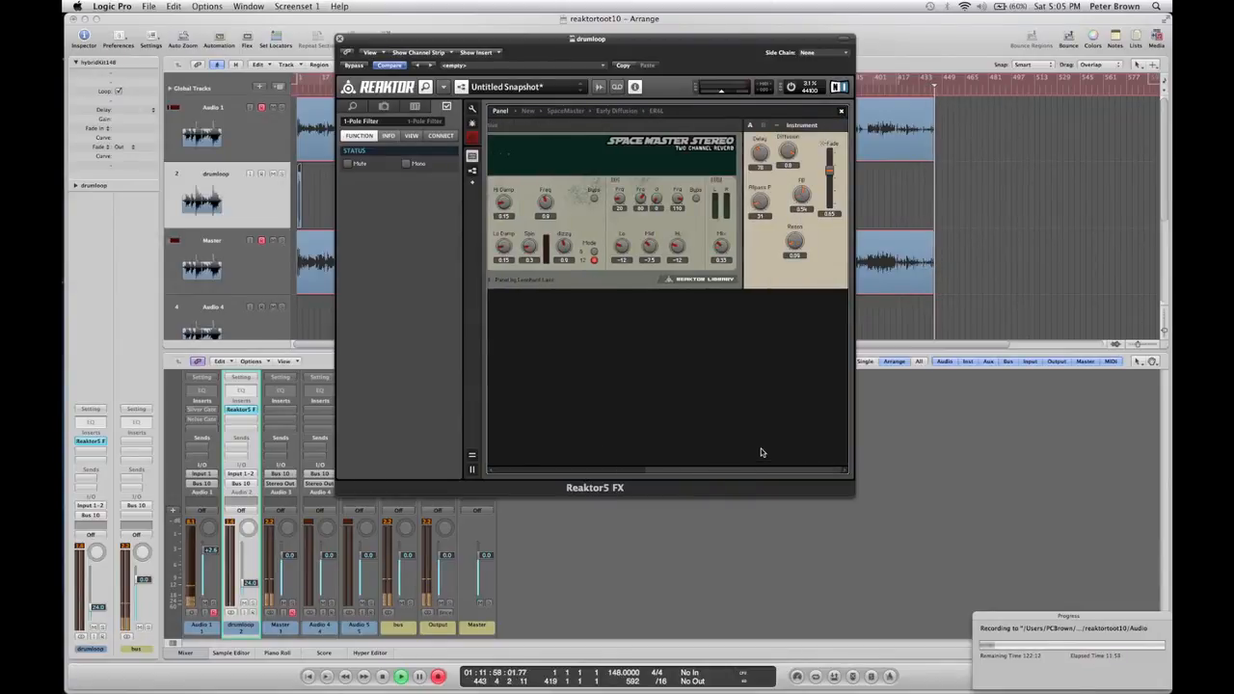